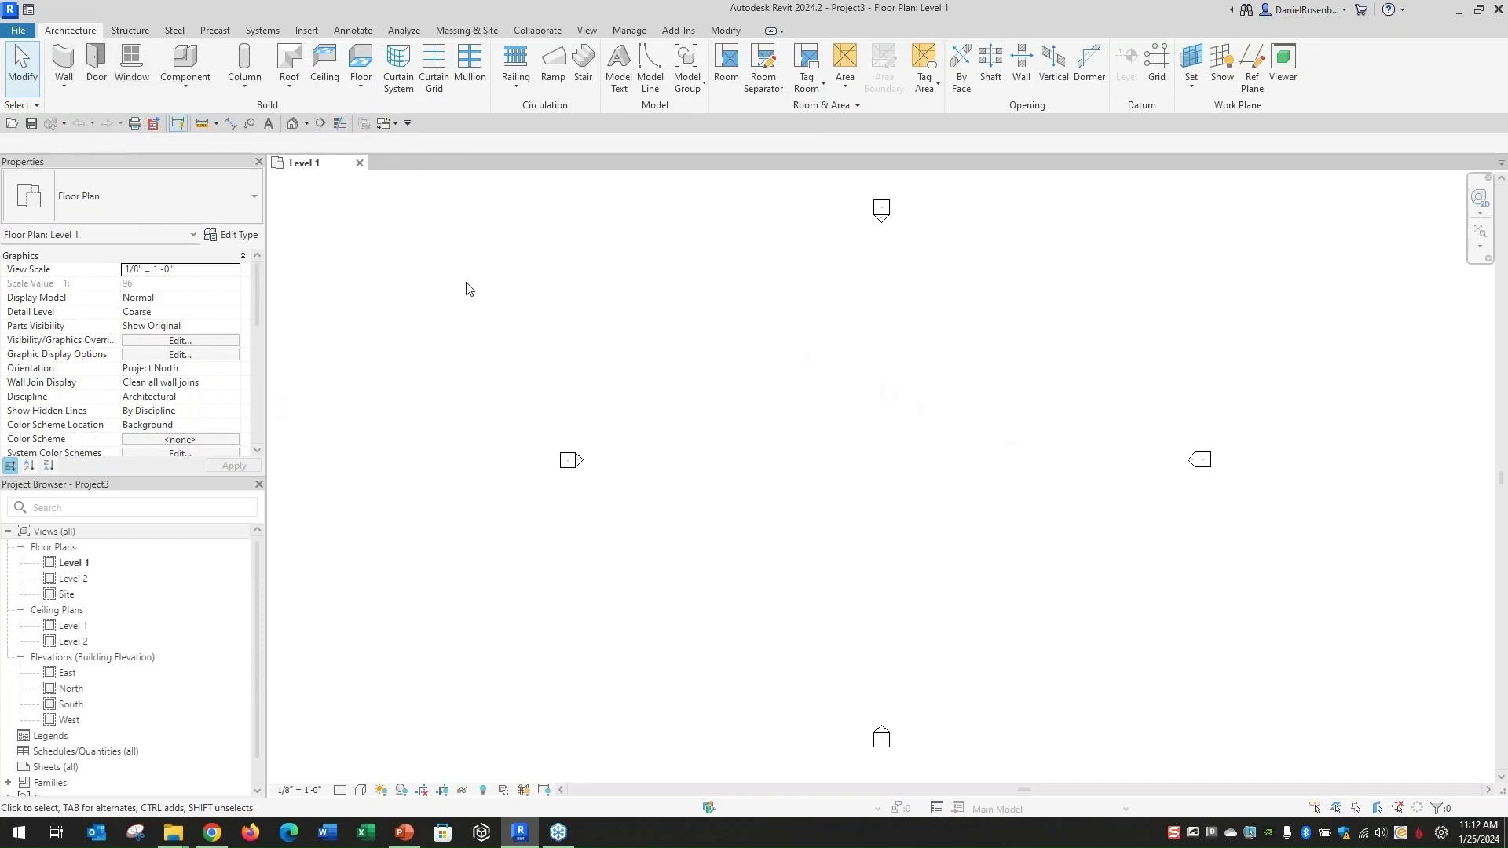
Draw a 92' × 56' rectangle of generic 8" walls on Level 1.
{"action": "left_click", "coordinate": [63, 59]}
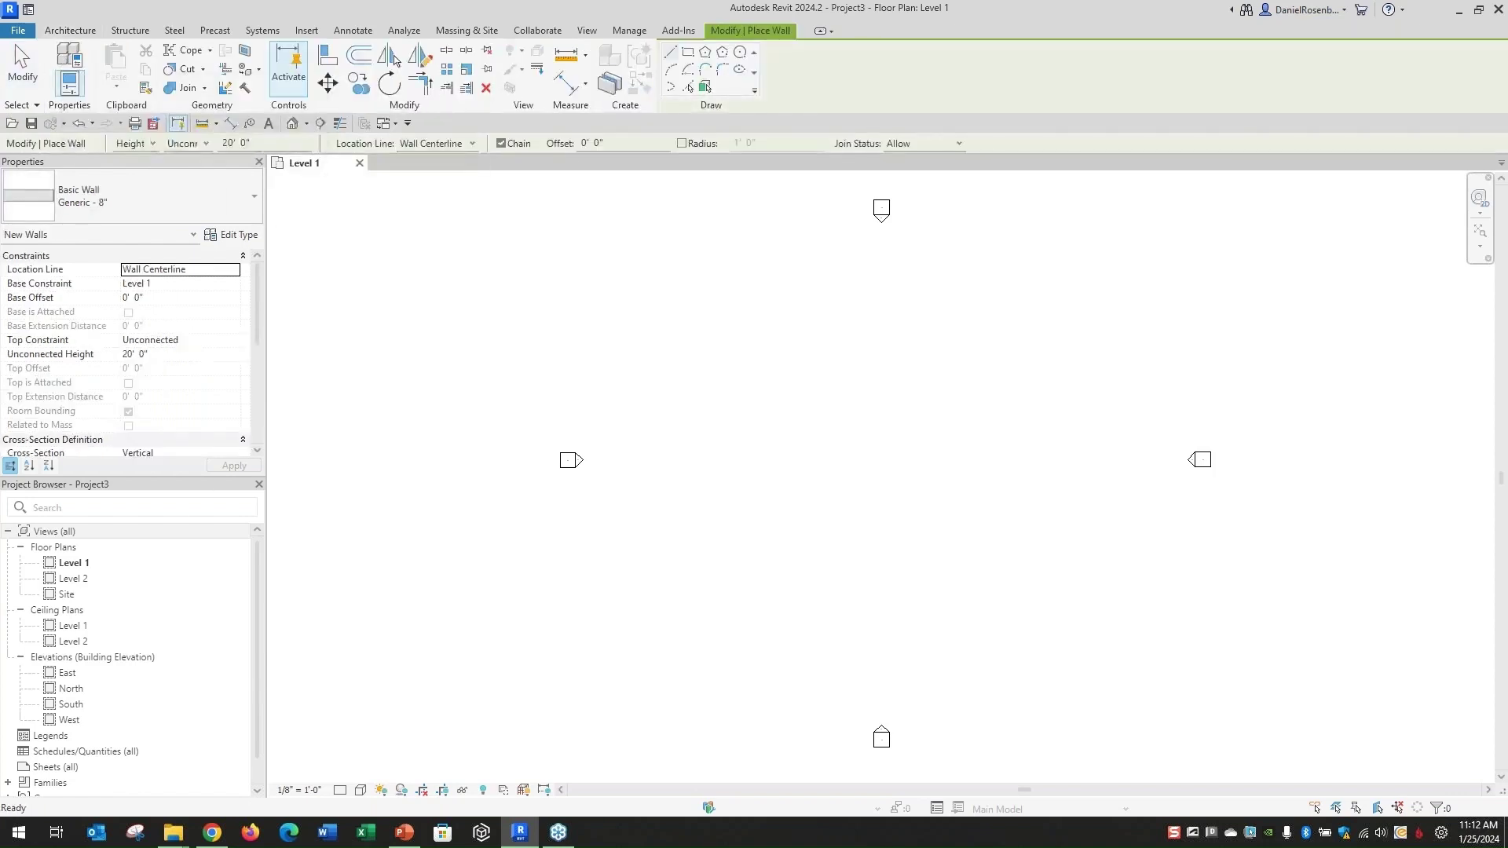
{"action": "left_click", "coordinate": [688, 52]}
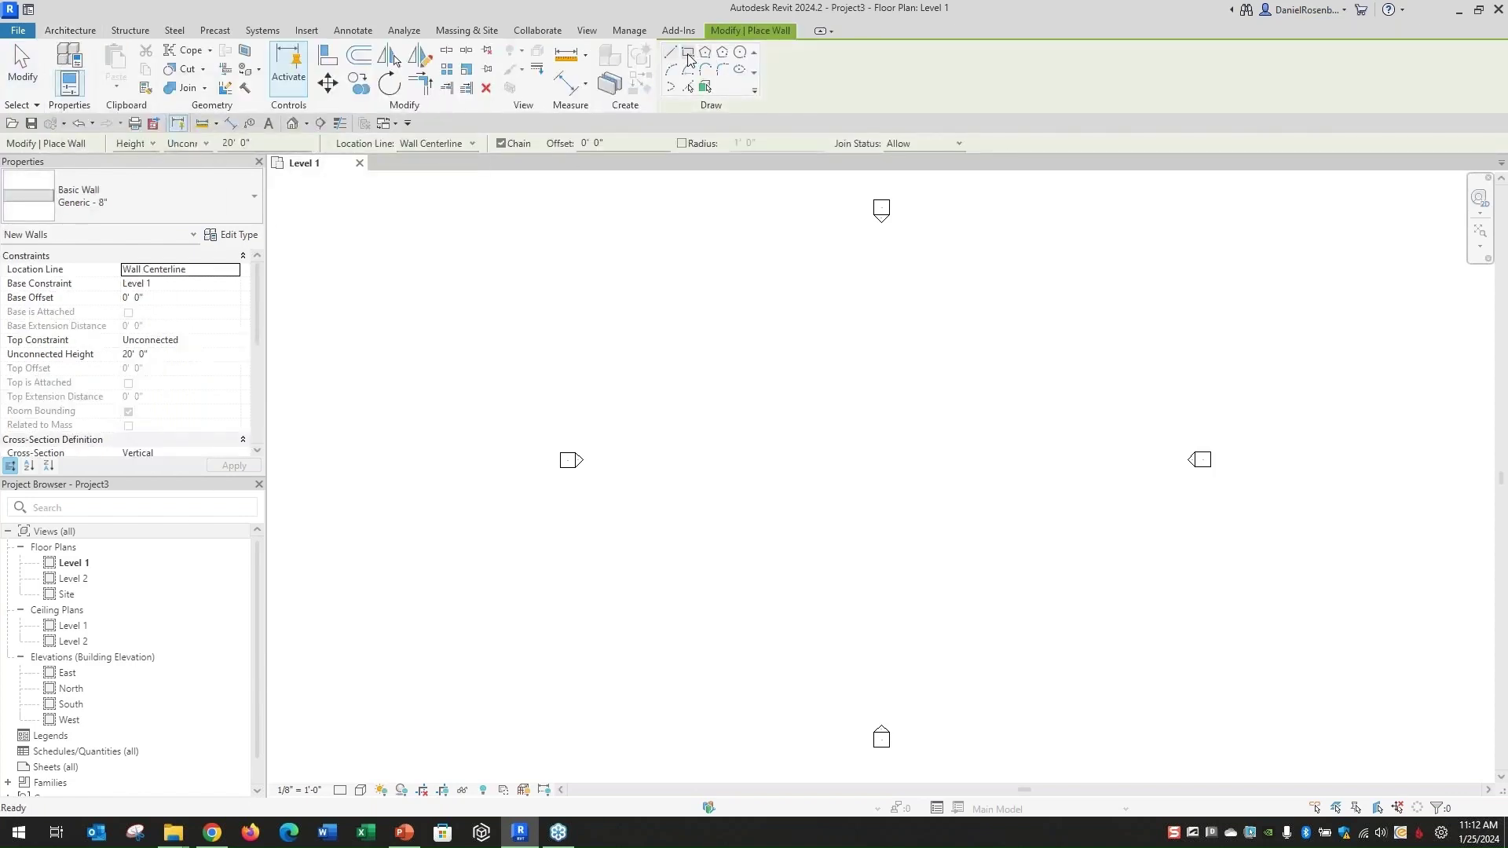
{"action": "left_click", "coordinate": [717, 359]}
{"action": "left_click", "coordinate": [1066, 571]}
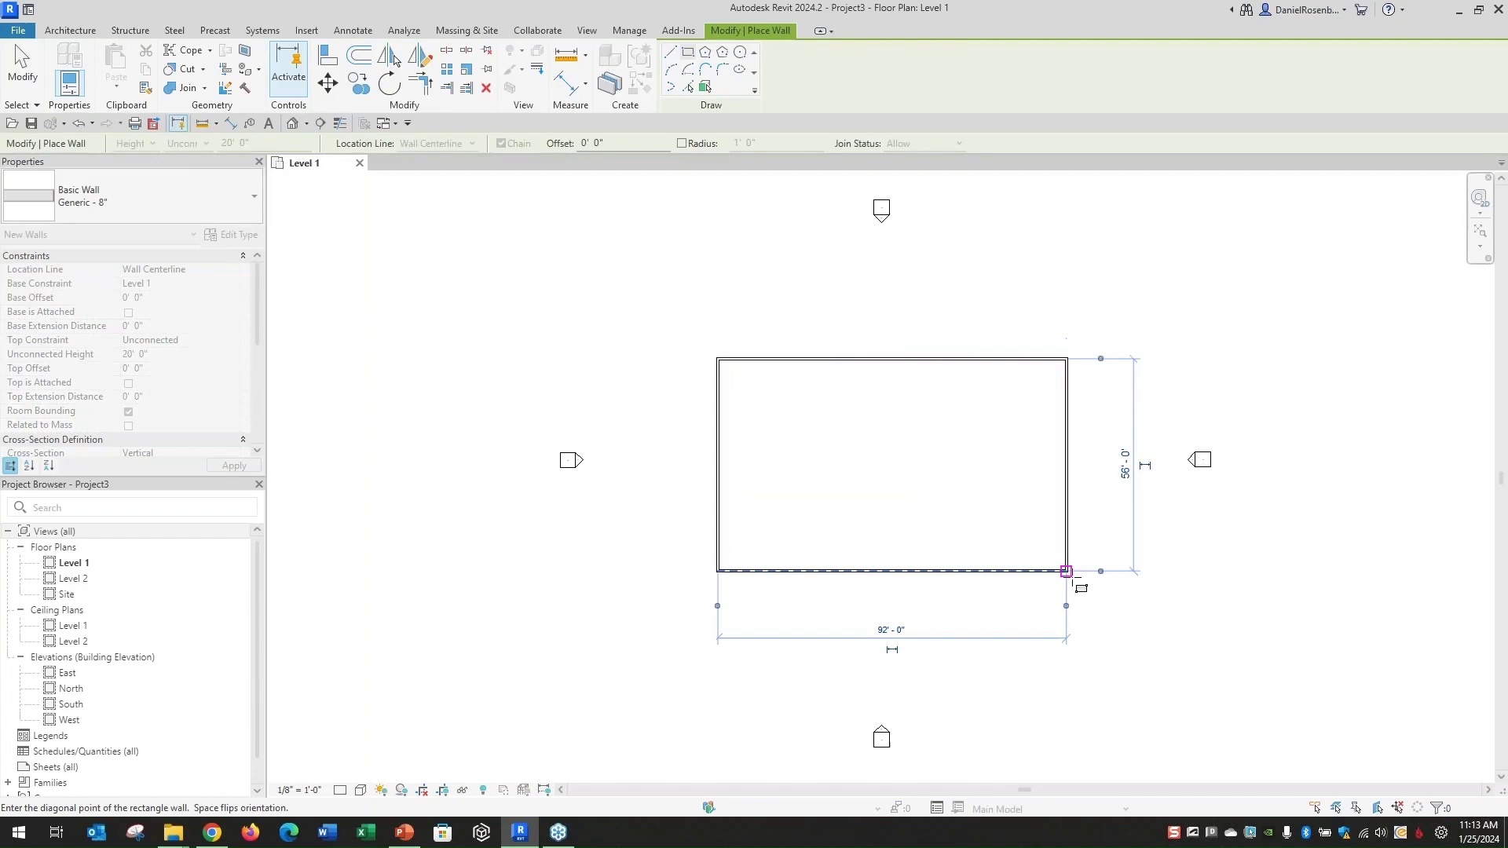
{"action": "key", "text": "Escape"}
{"action": "key", "text": "Escape"}
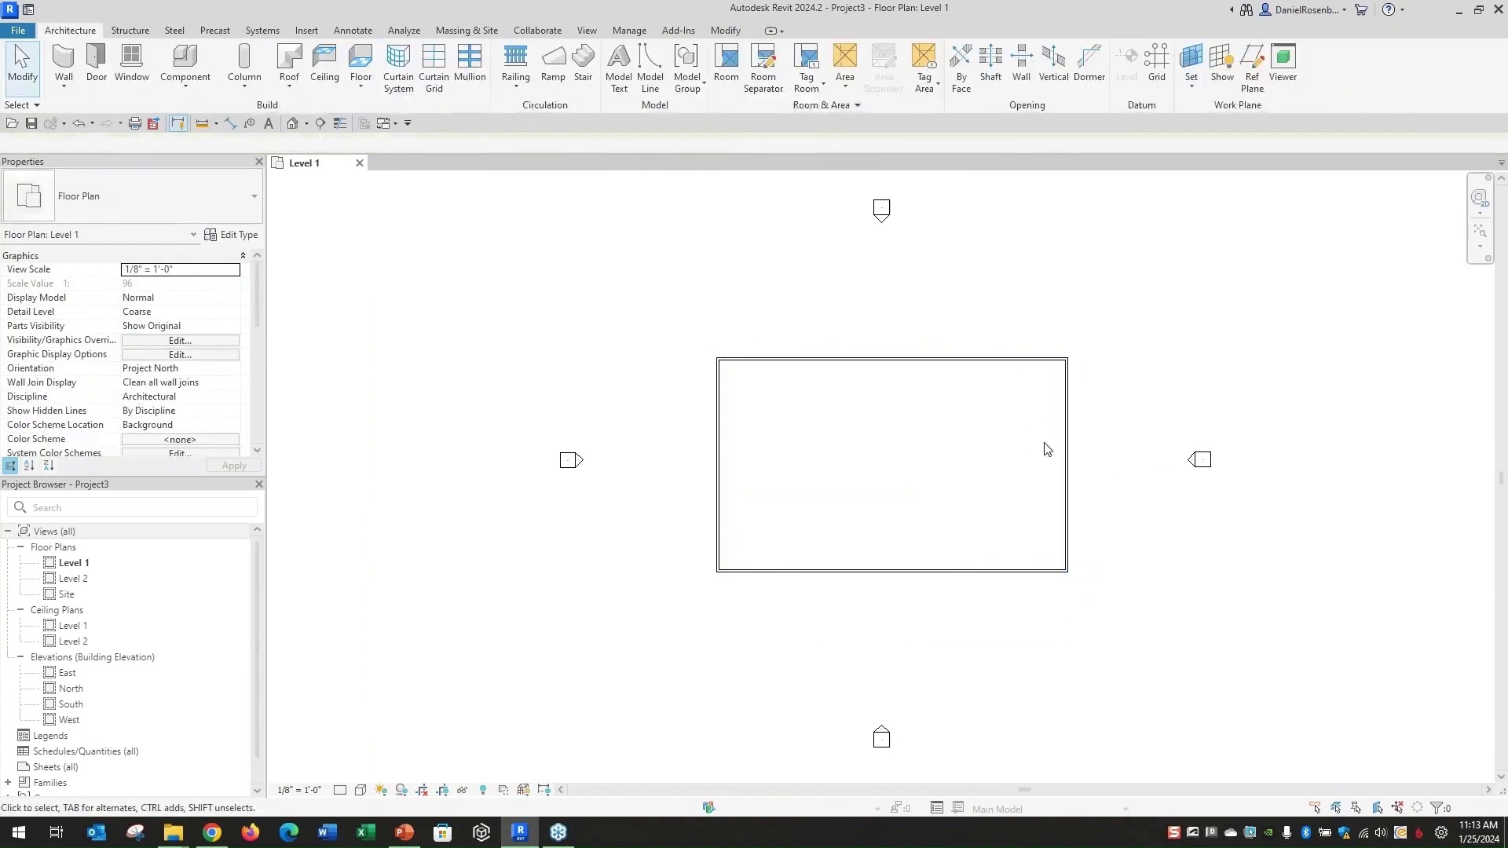
Drag the right and bottom walls inward to resize the enclosure to 72' × 48'.
{"action": "left_click", "coordinate": [1068, 469]}
{"action": "left_click_drag", "start_coordinate": [1068, 469], "coordinate": [991, 465]}
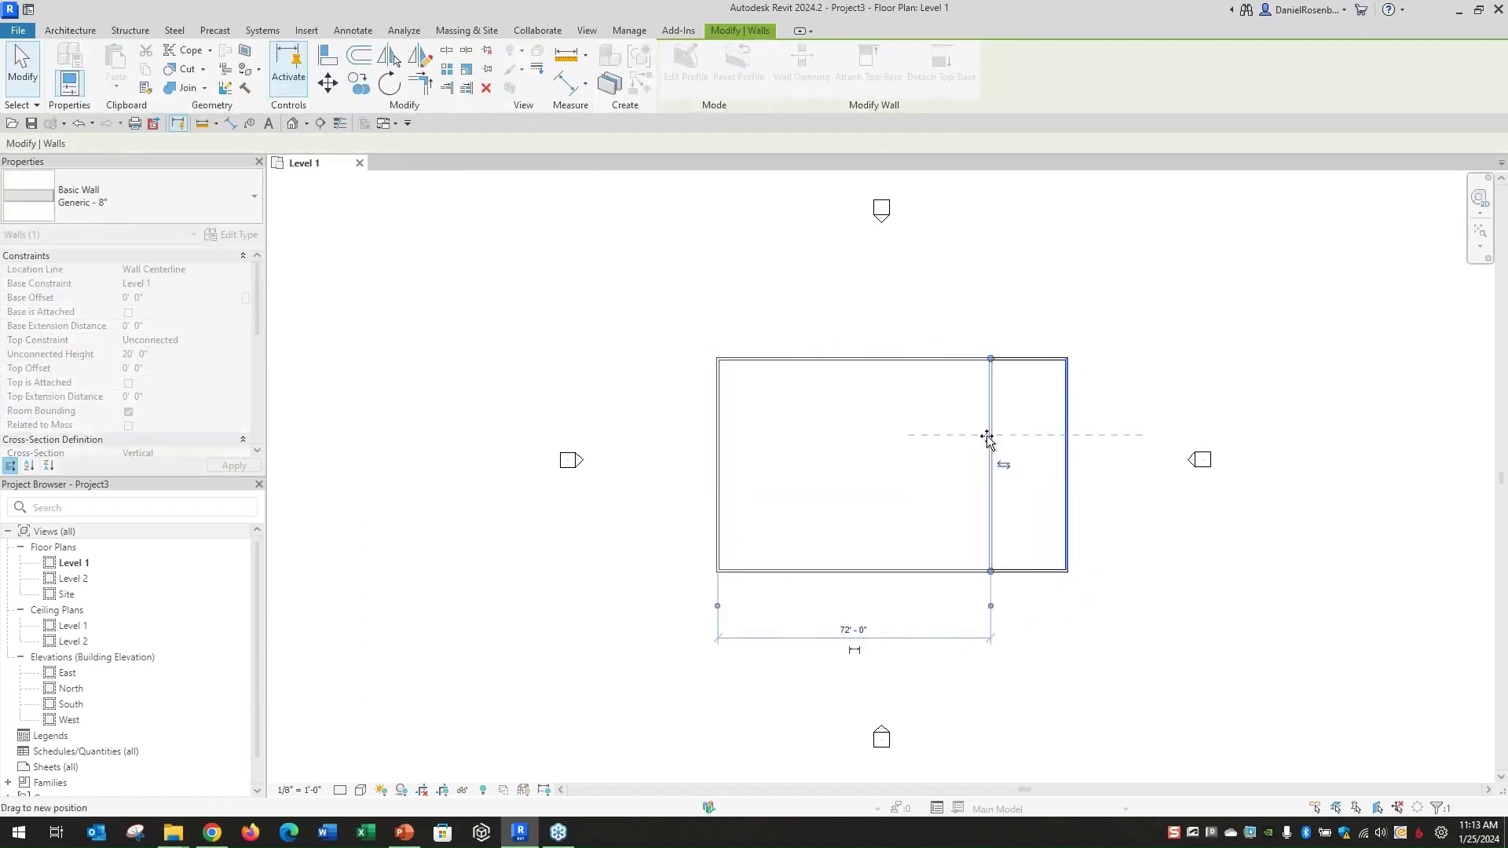
{"action": "left_click", "coordinate": [947, 499]}
{"action": "left_click", "coordinate": [900, 571]}
{"action": "left_click_drag", "start_coordinate": [900, 571], "coordinate": [905, 540]}
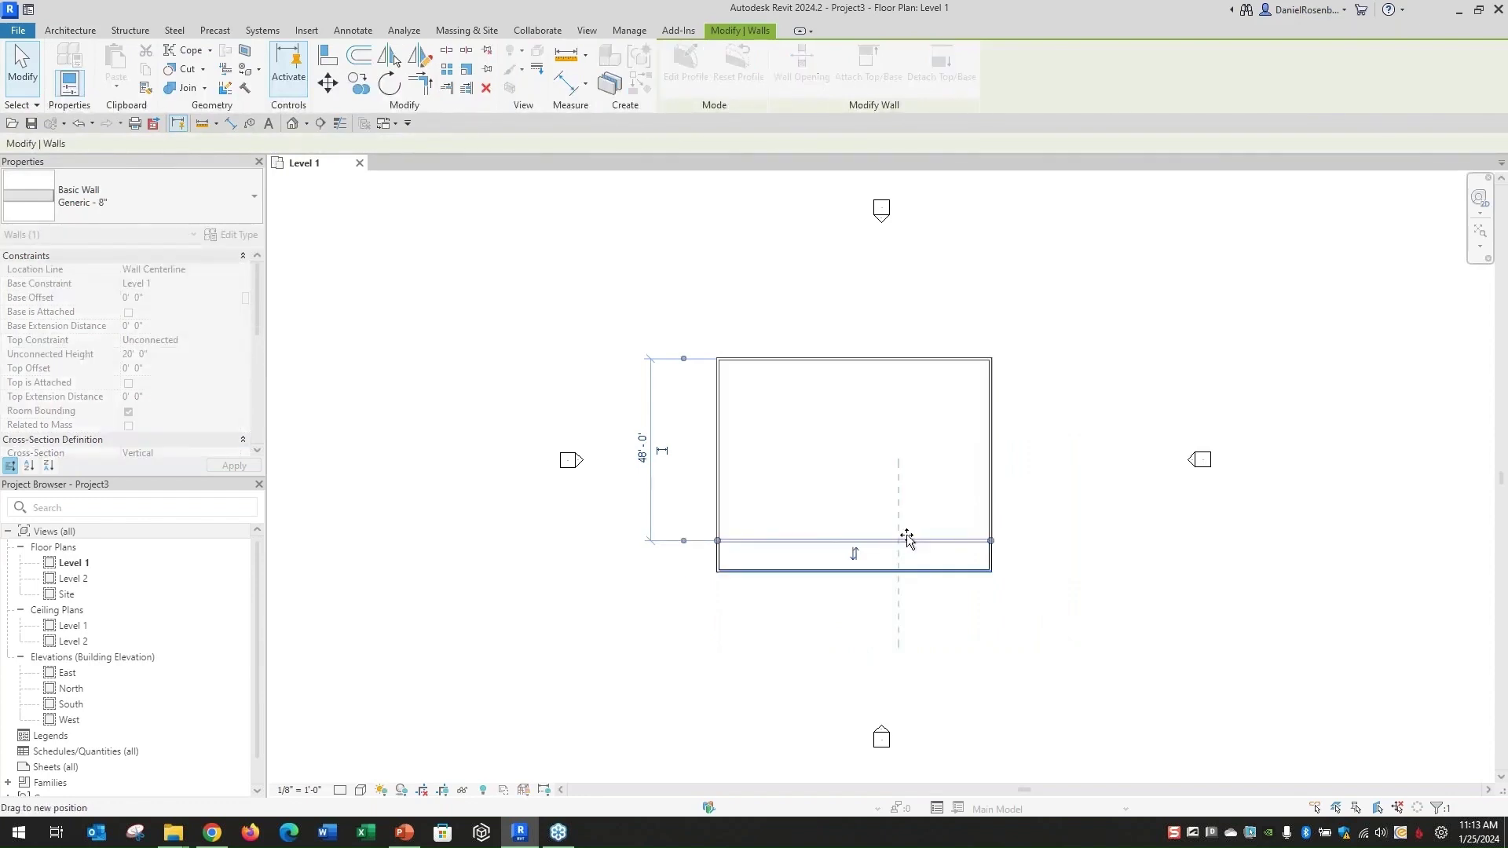
{"action": "left_click", "coordinate": [978, 469]}
{"action": "scroll", "coordinate": [919, 414], "scroll_direction": "up", "scroll_amount": 2}
{"action": "scroll", "coordinate": [870, 414], "scroll_direction": "up", "scroll_amount": 2}
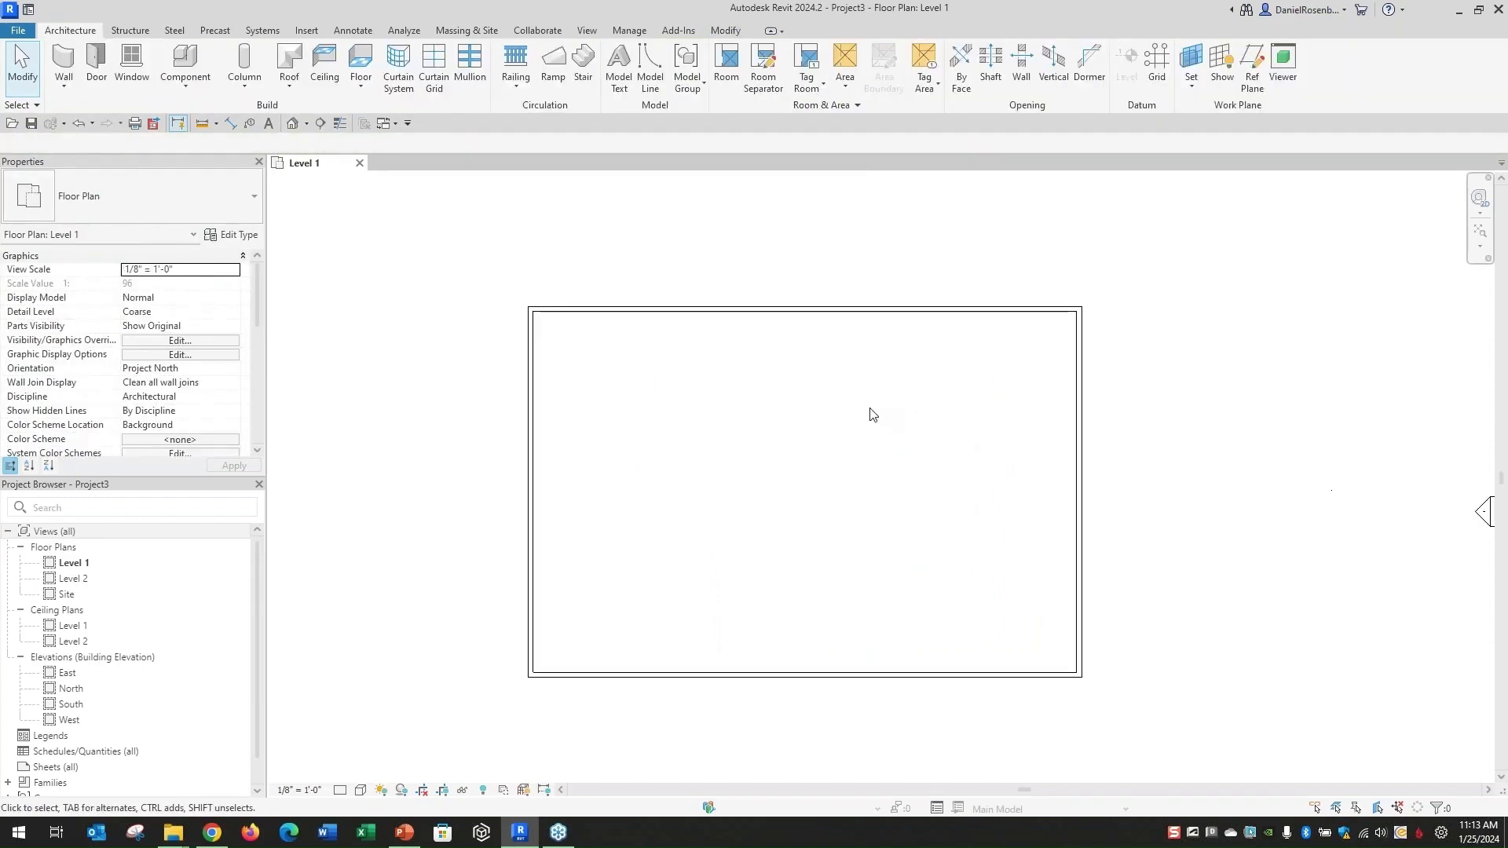
{"action": "scroll", "coordinate": [786, 436], "scroll_direction": "down", "scroll_amount": 2}
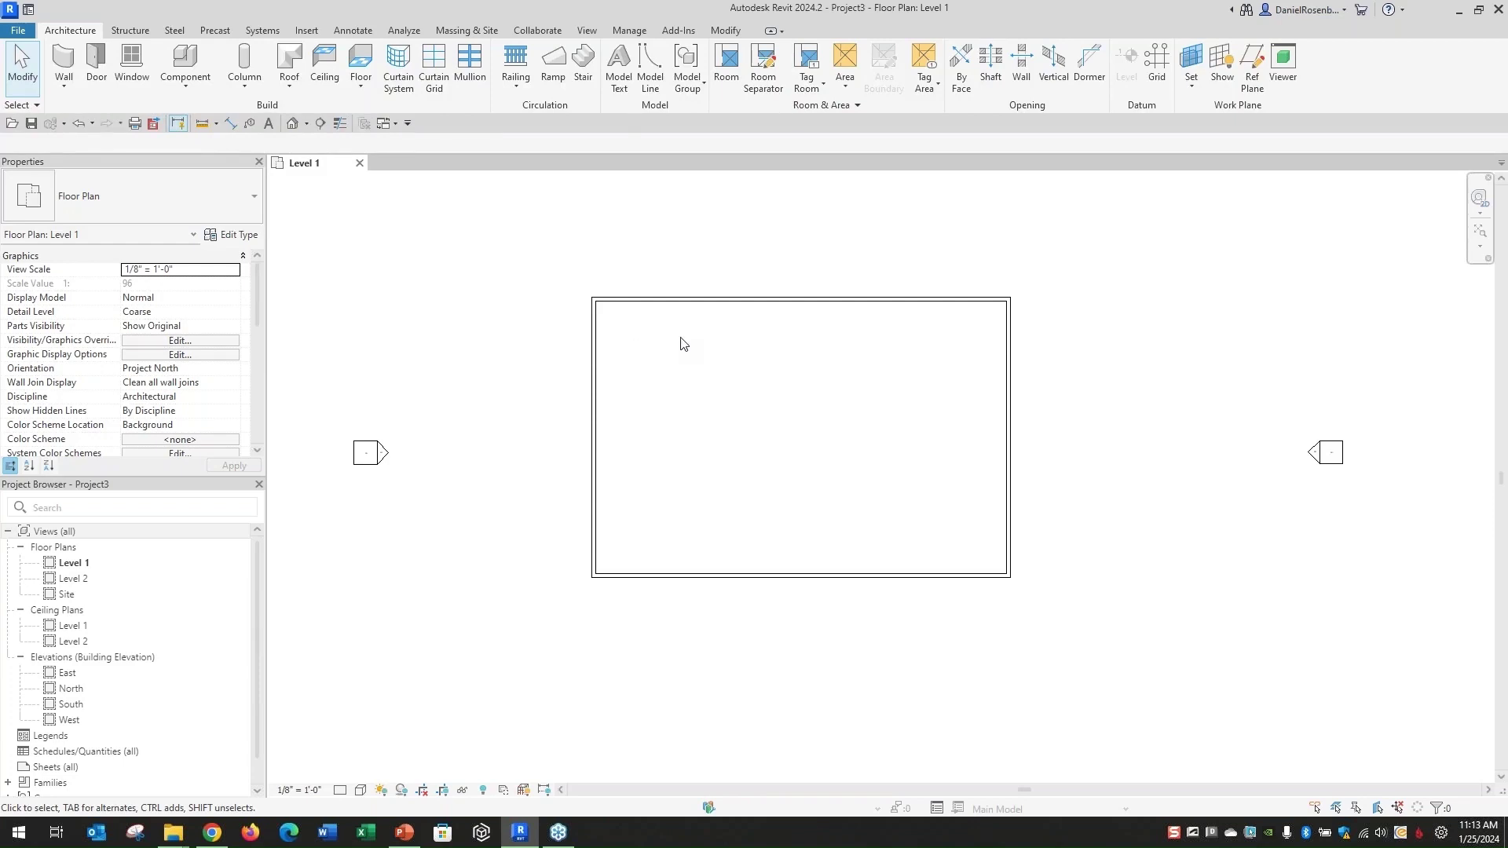
{"action": "scroll", "coordinate": [759, 402], "scroll_direction": "up", "scroll_amount": 1}
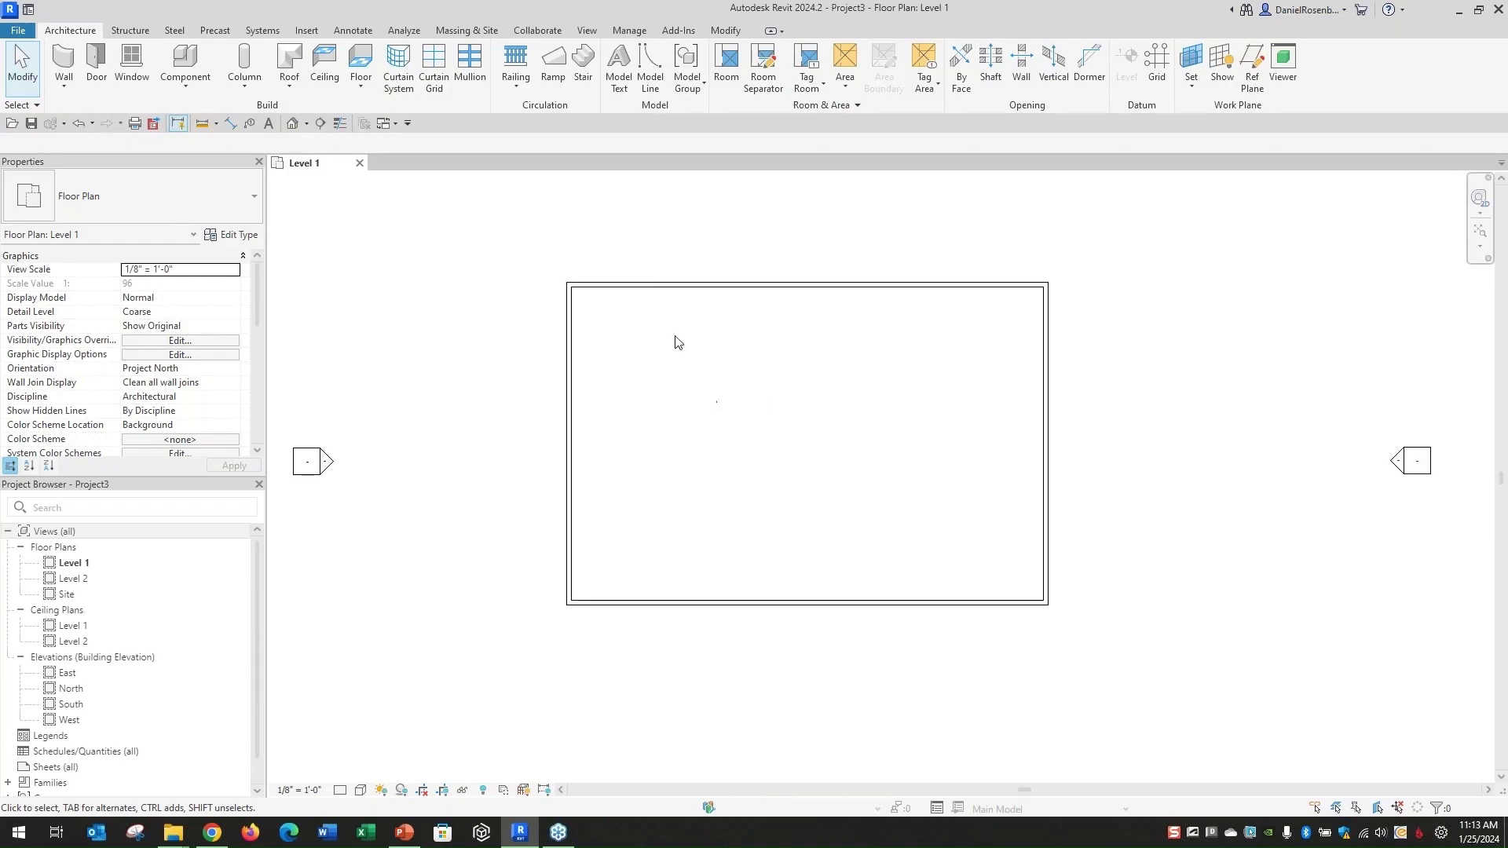
{"action": "left_click", "coordinate": [631, 284]}
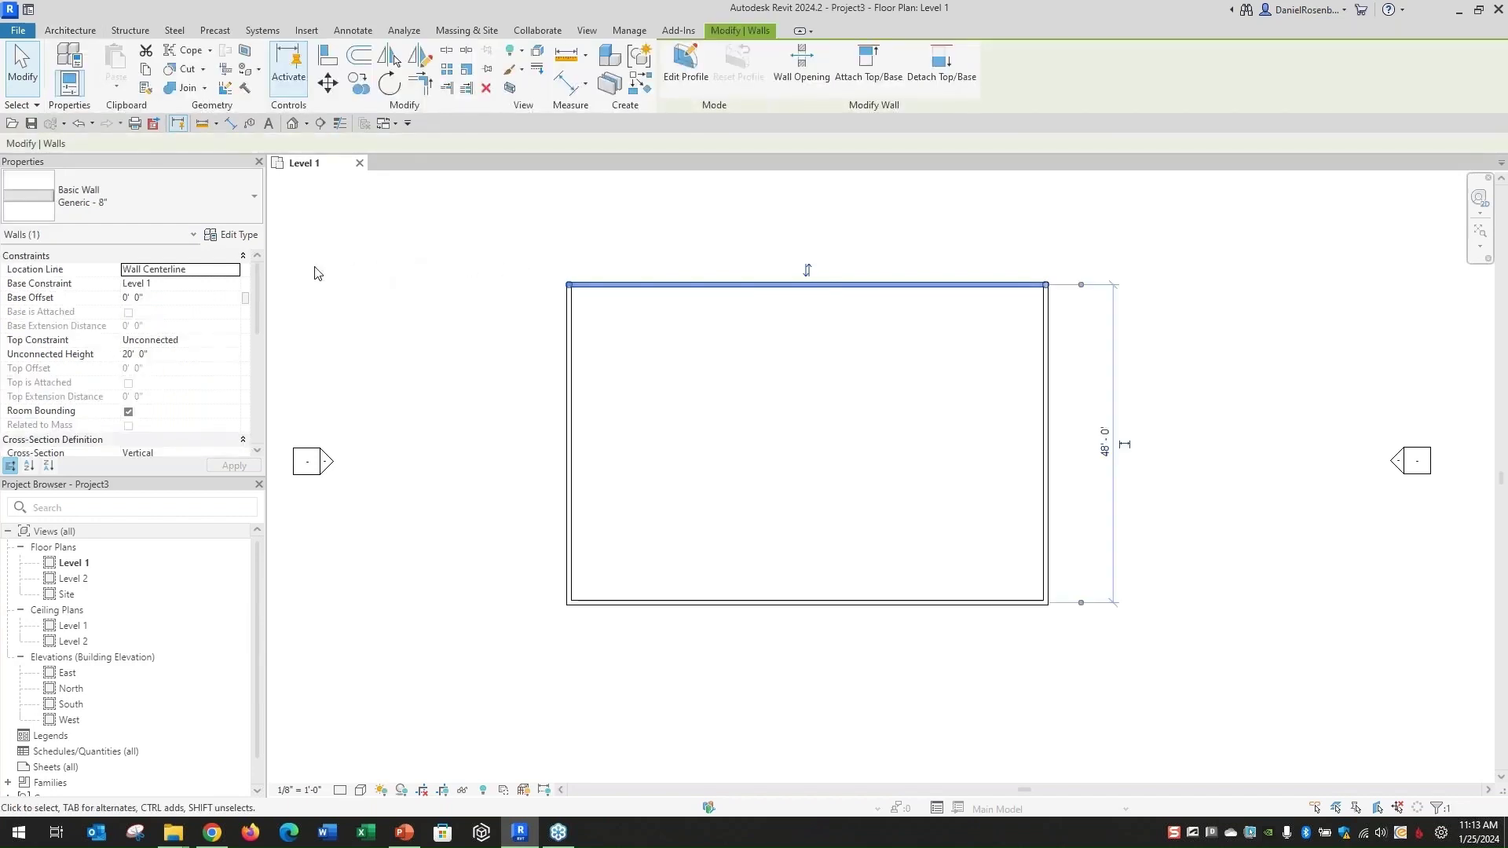
{"action": "scroll", "coordinate": [253, 280], "scroll_direction": "down", "scroll_amount": 2}
{"action": "scroll", "coordinate": [244, 338], "scroll_direction": "down", "scroll_amount": 3}
{"action": "scroll", "coordinate": [240, 349], "scroll_direction": "down", "scroll_amount": 2}
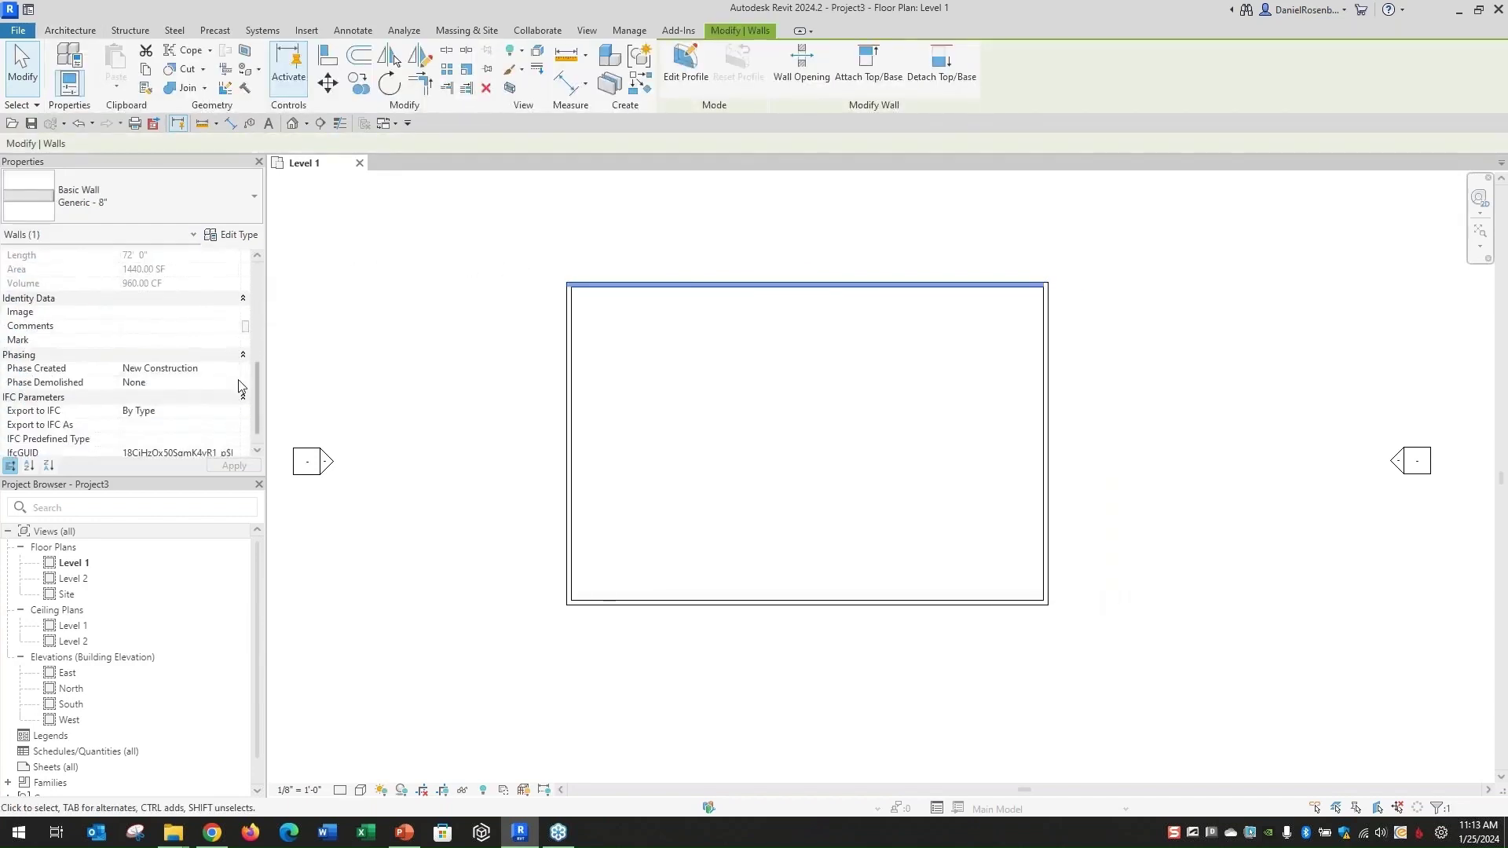
{"action": "scroll", "coordinate": [240, 349], "scroll_direction": "down", "scroll_amount": 1}
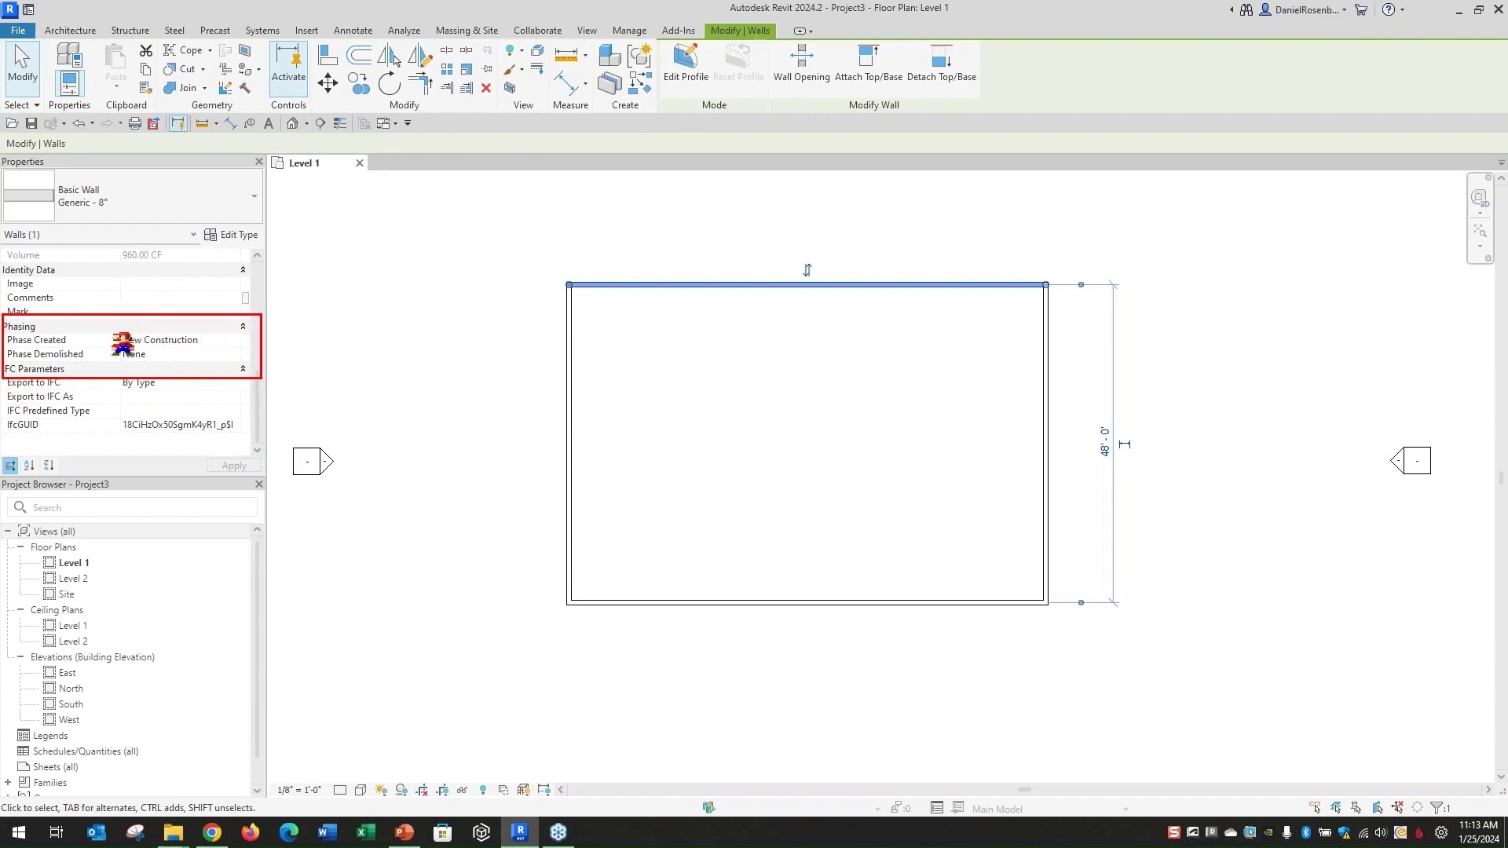
{"action": "left_click", "coordinate": [203, 346]}
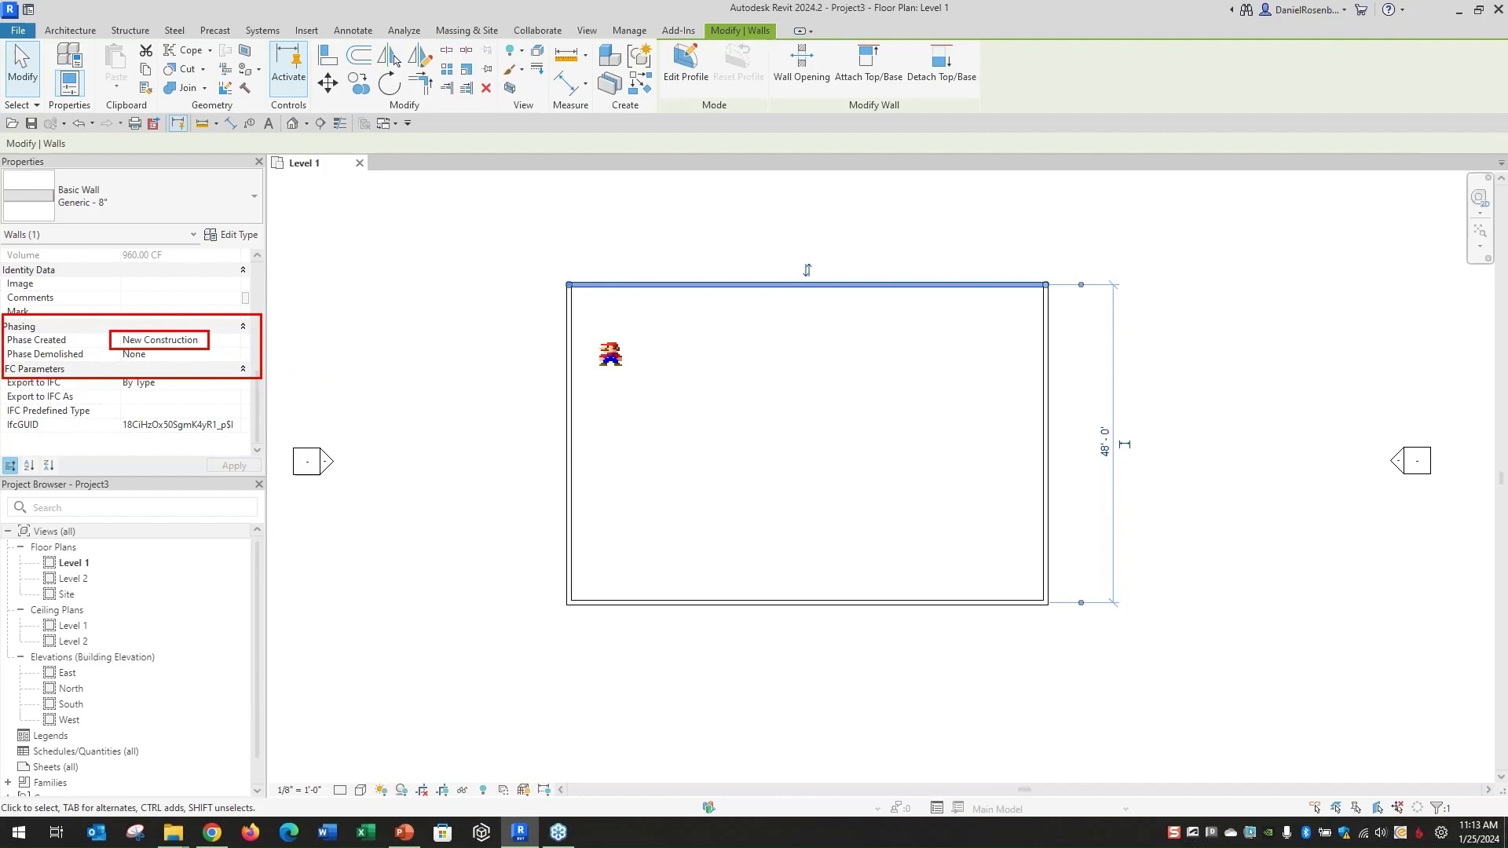
{"action": "left_click", "coordinate": [599, 248]}
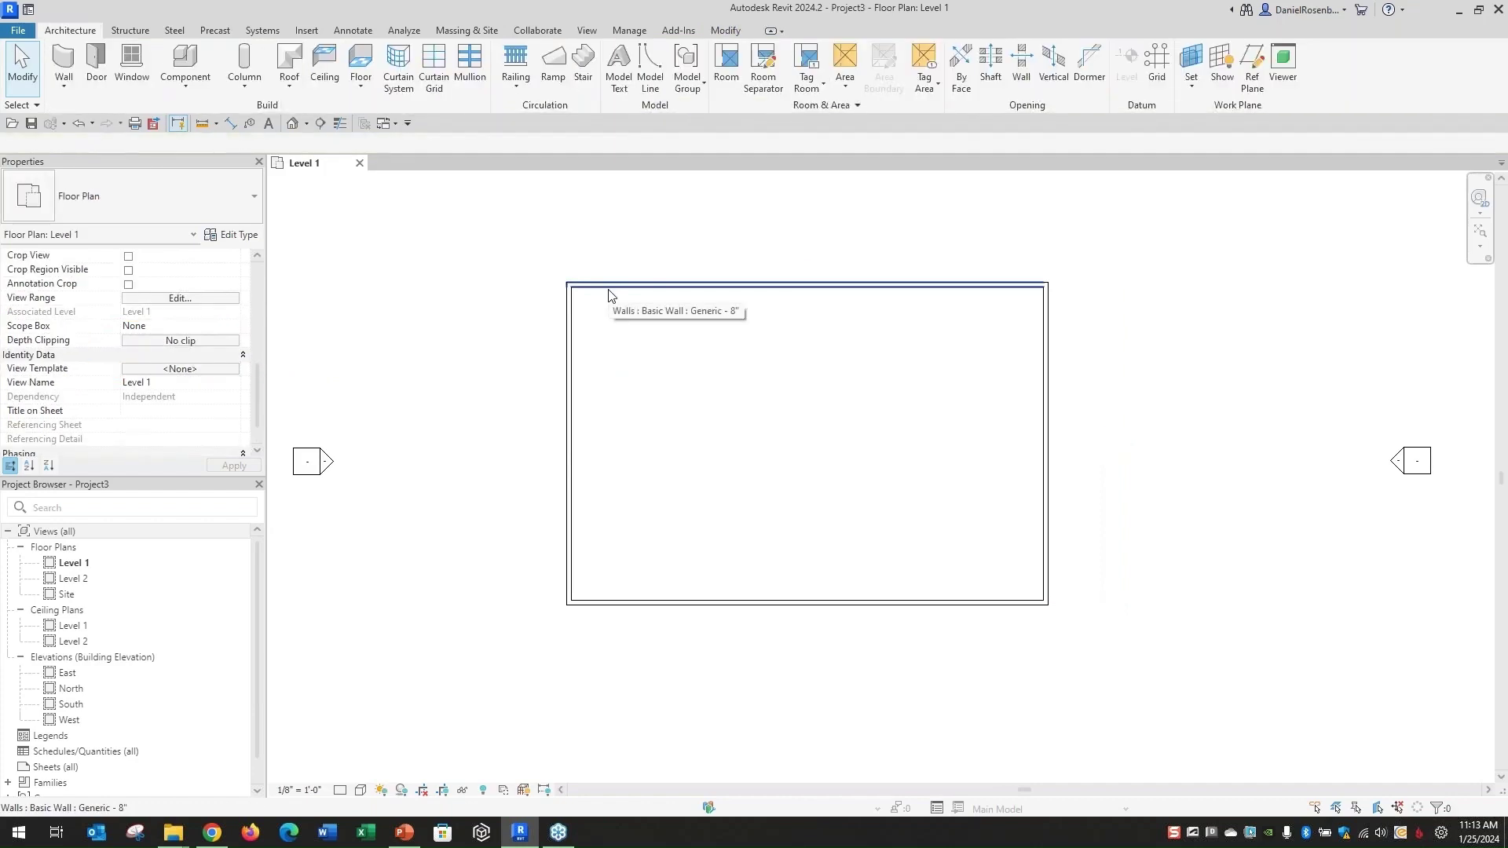
Select the chain of four rectangle walls and change their Phase Created to Existing.
{"action": "key", "text": "Tab"}
{"action": "left_click", "coordinate": [610, 292]}
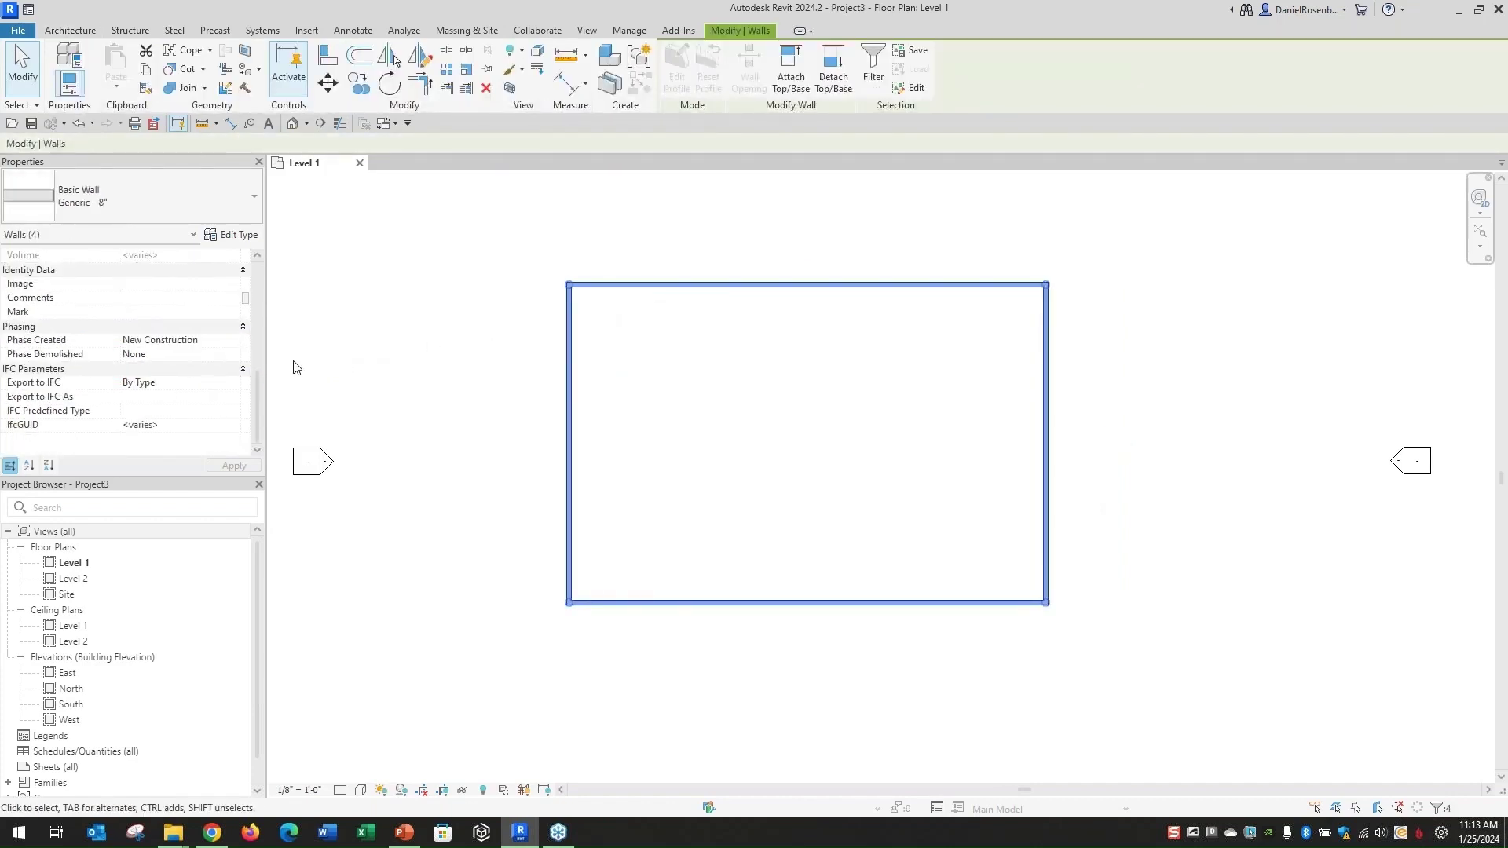
{"action": "left_click", "coordinate": [234, 341]}
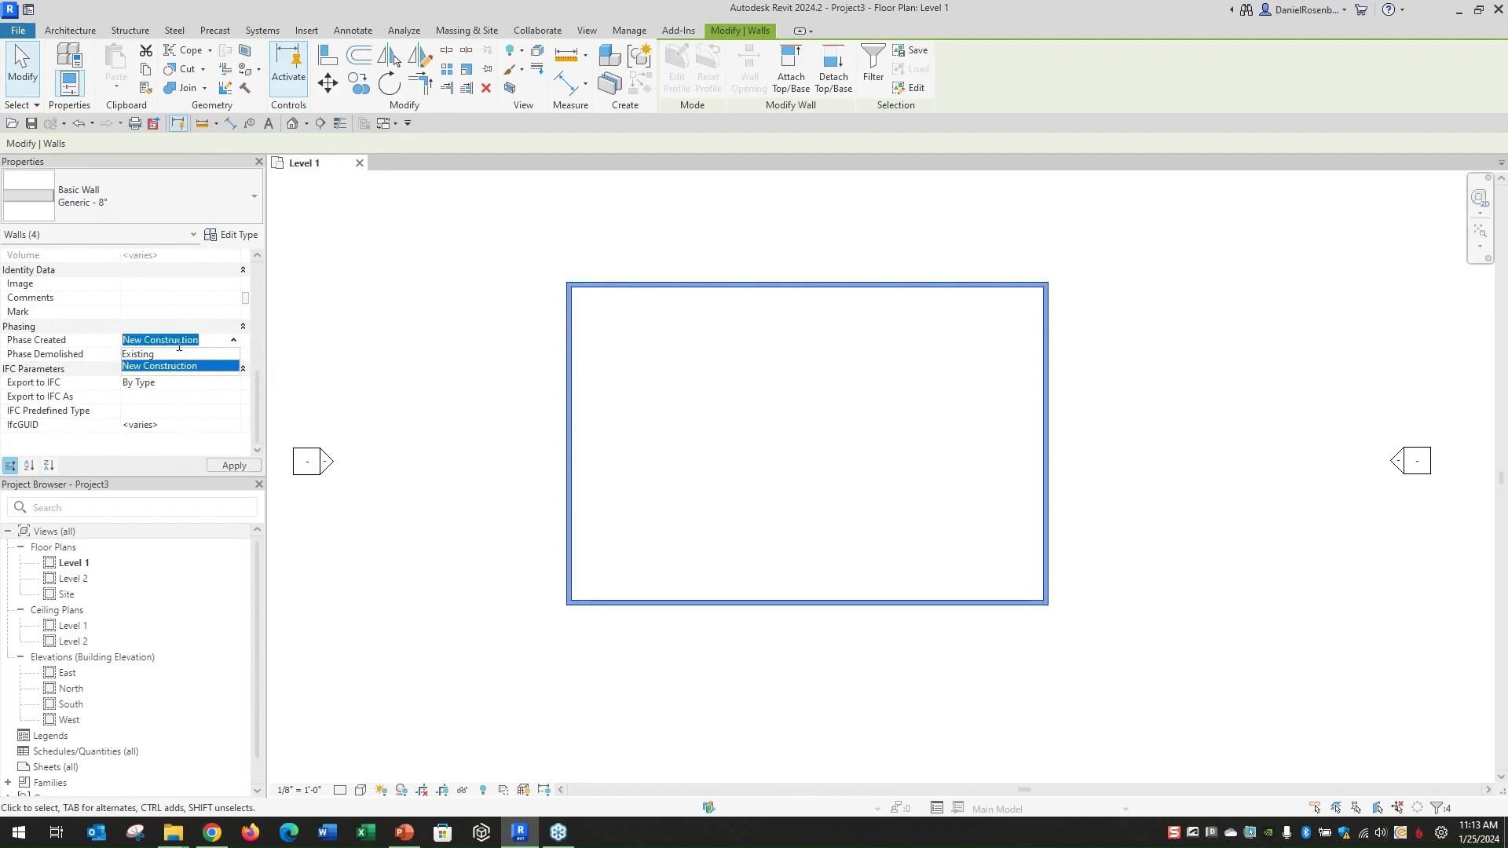
{"action": "left_click", "coordinate": [155, 364]}
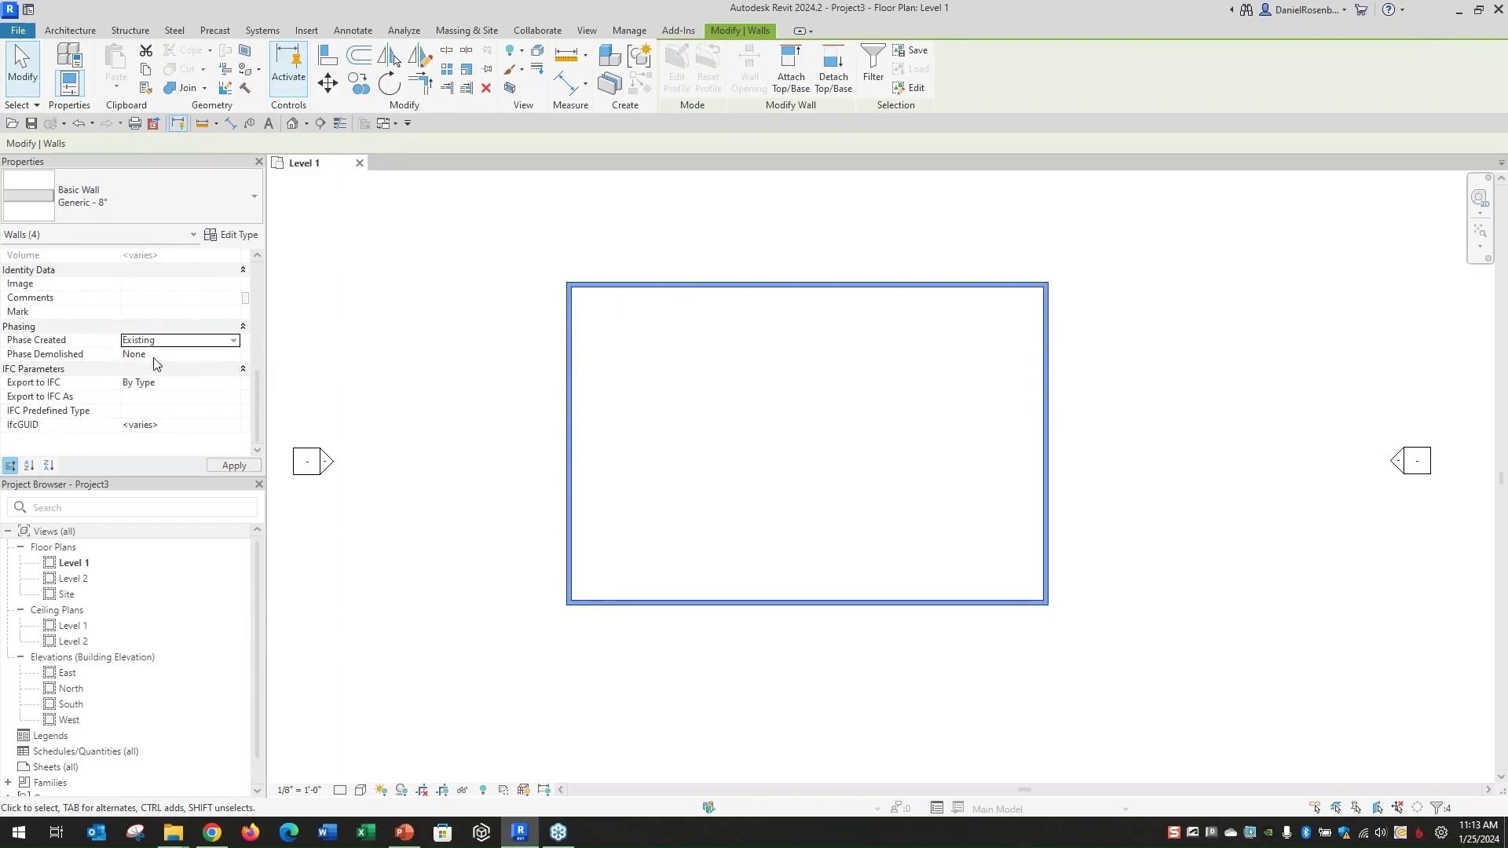
{"action": "left_click", "coordinate": [456, 371]}
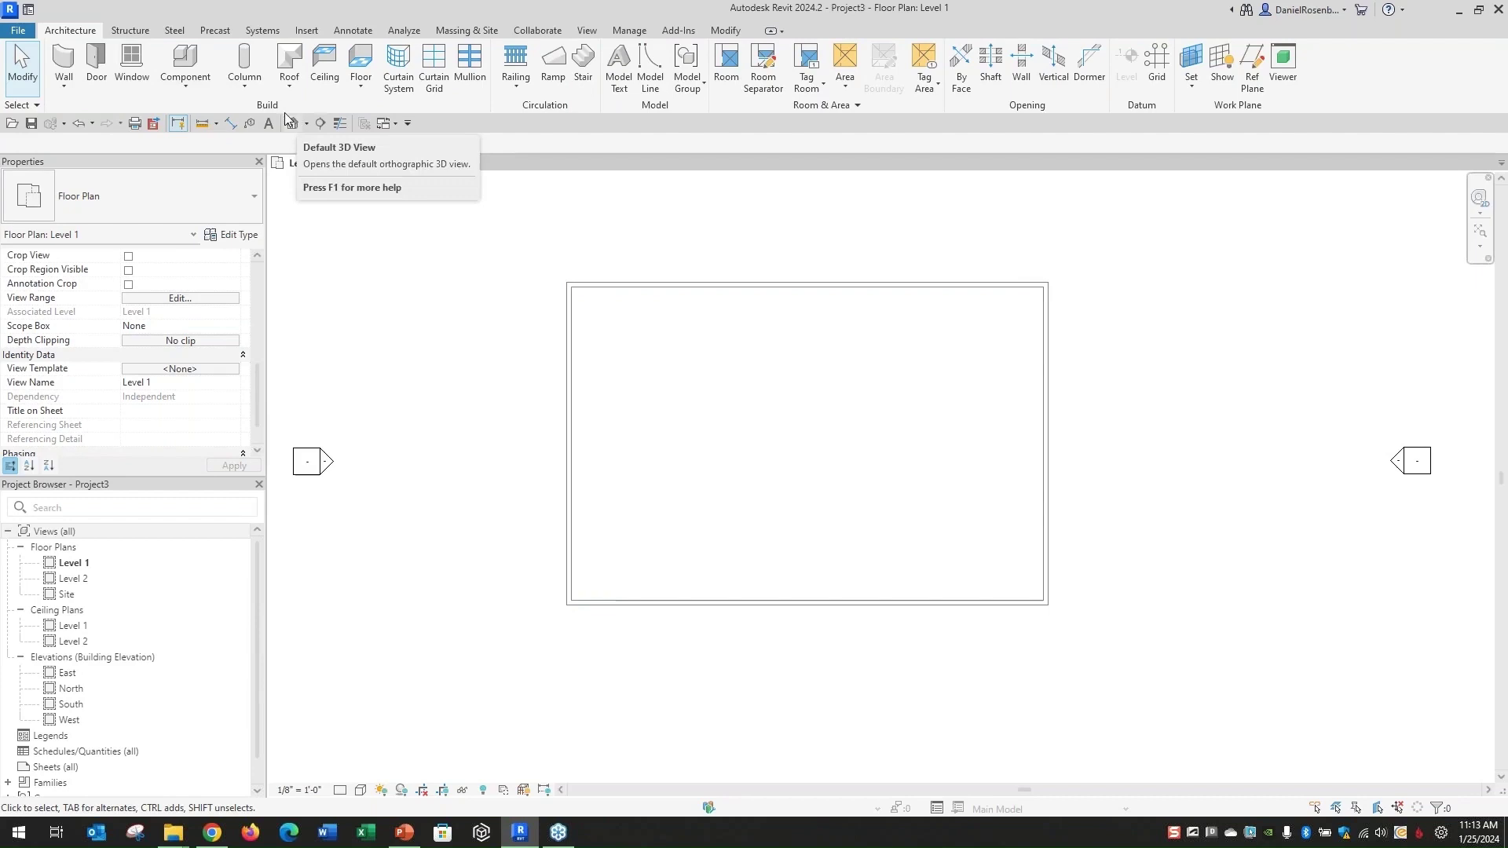
Draw three new walls out, down and back to form a room on the rectangle's right side.
{"action": "left_click", "coordinate": [77, 85]}
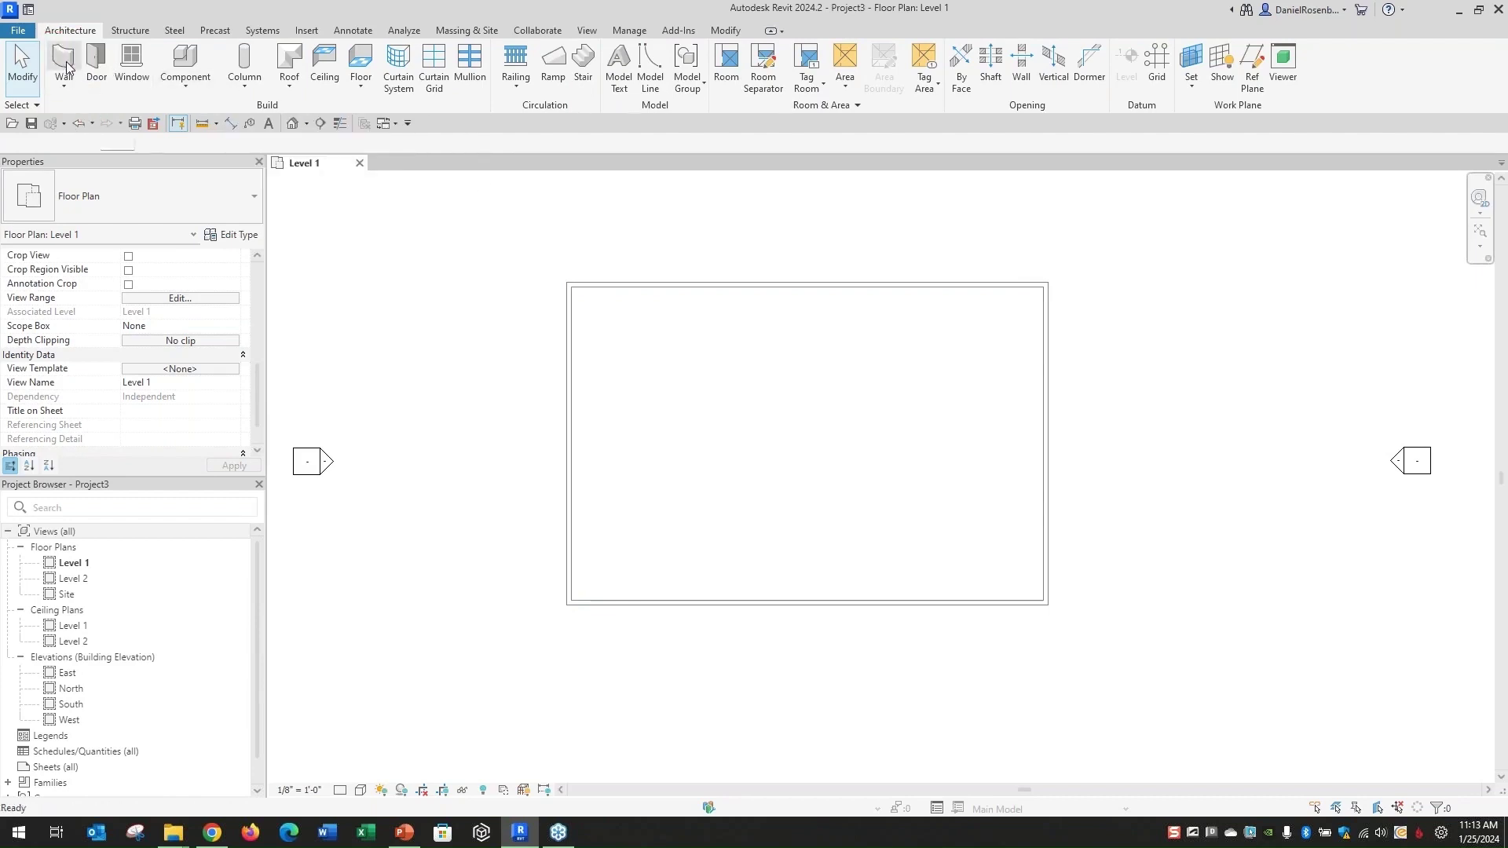
{"action": "left_click", "coordinate": [1053, 361]}
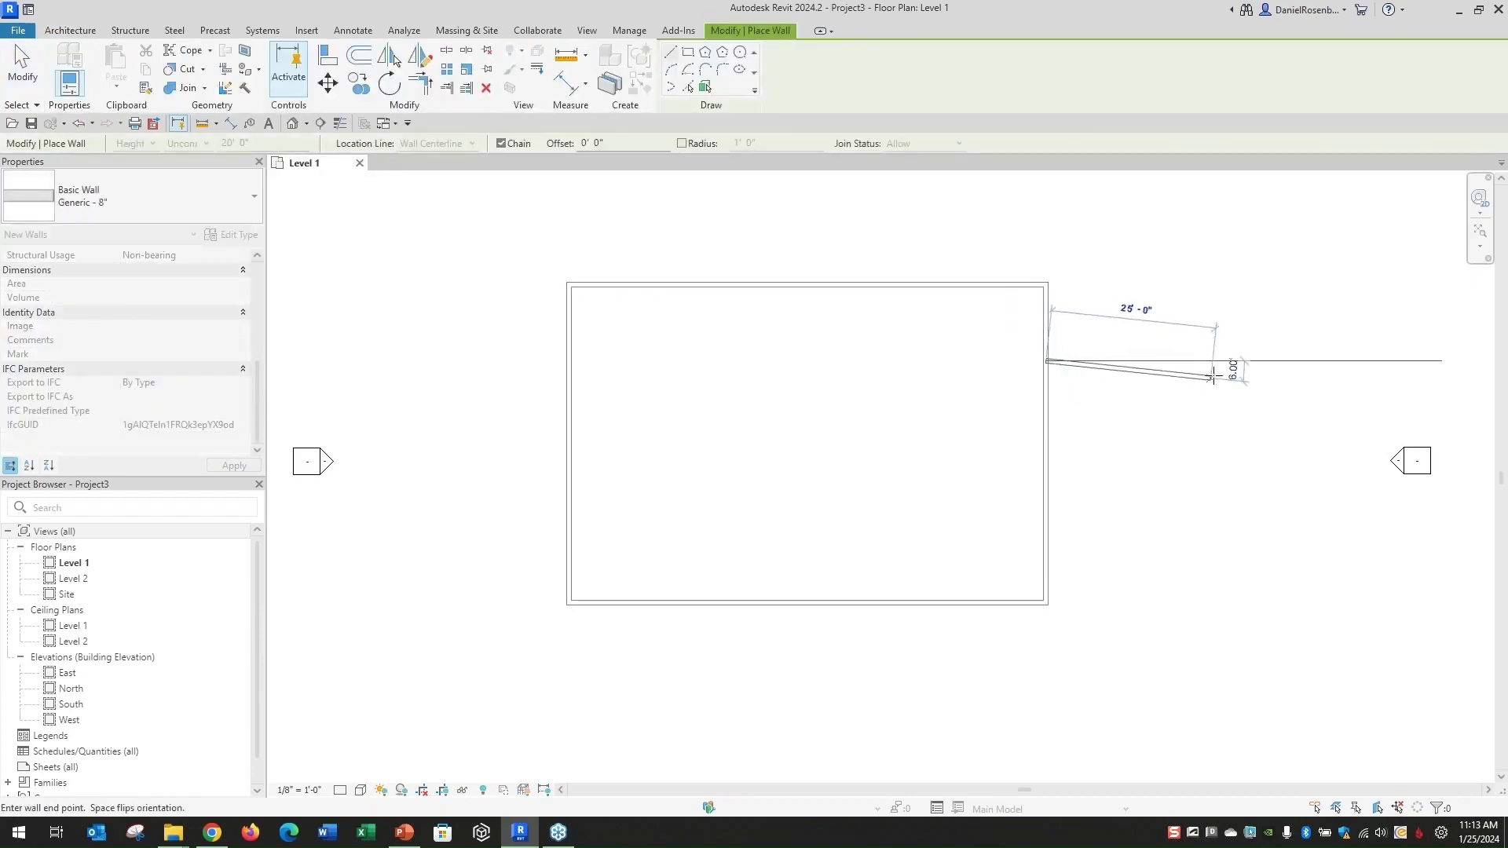
{"action": "left_click", "coordinate": [1215, 361]}
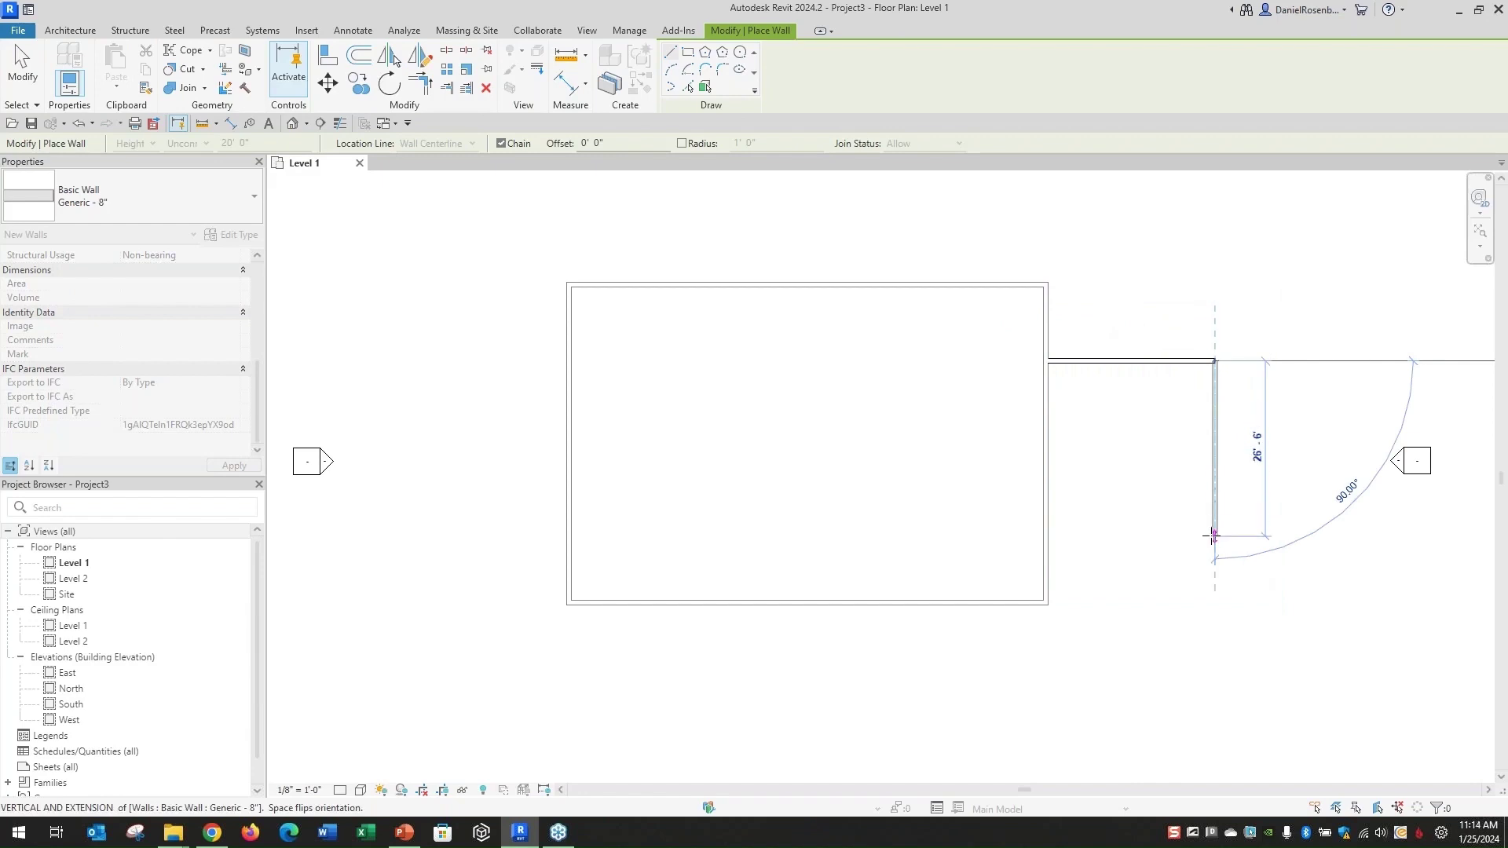
{"action": "left_click", "coordinate": [1216, 537]}
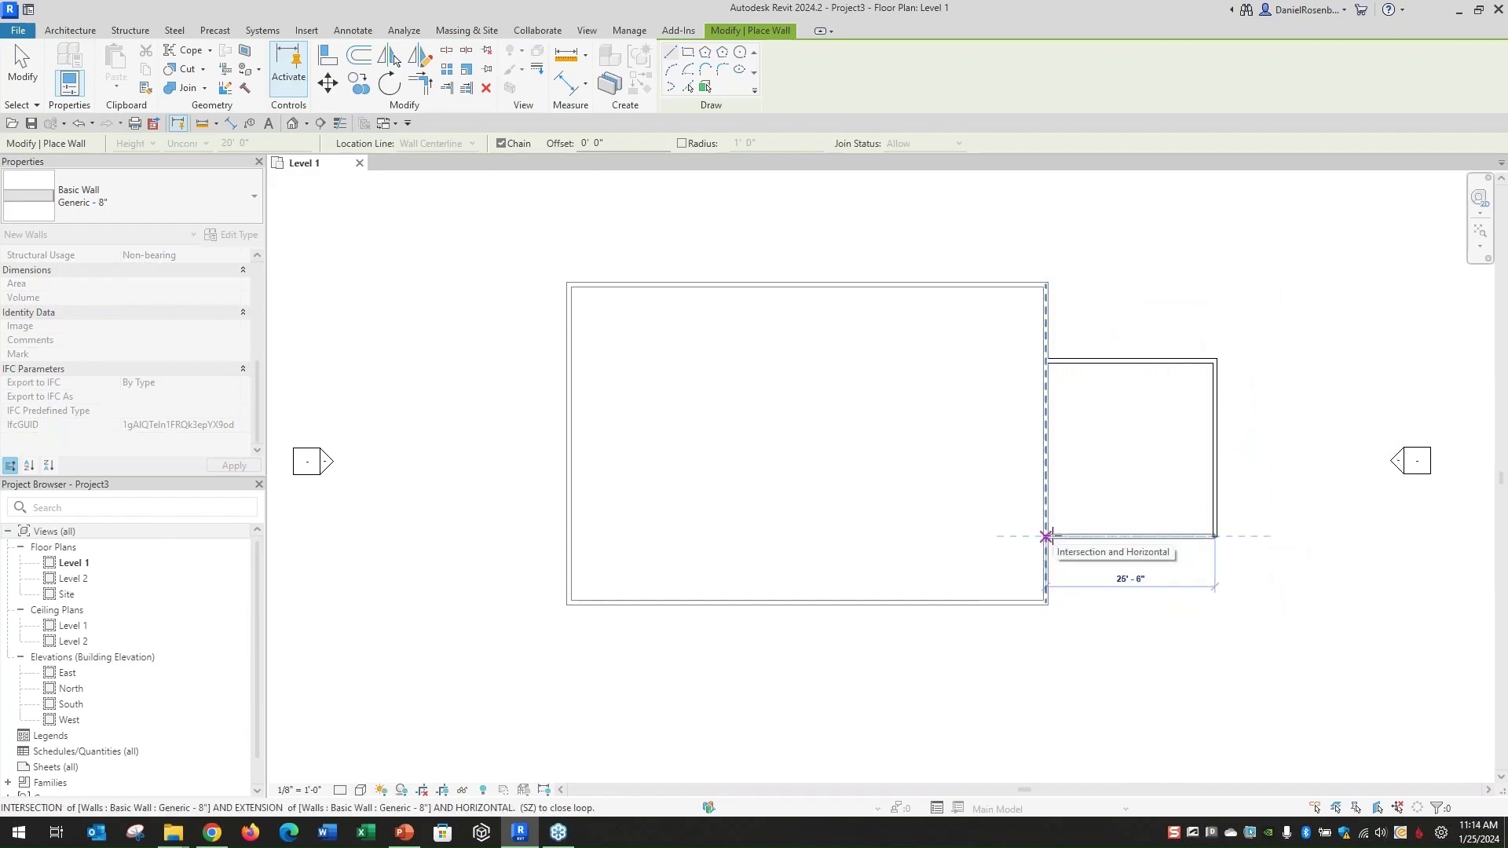
{"action": "left_click", "coordinate": [1048, 536]}
{"action": "key", "text": "Escape"}
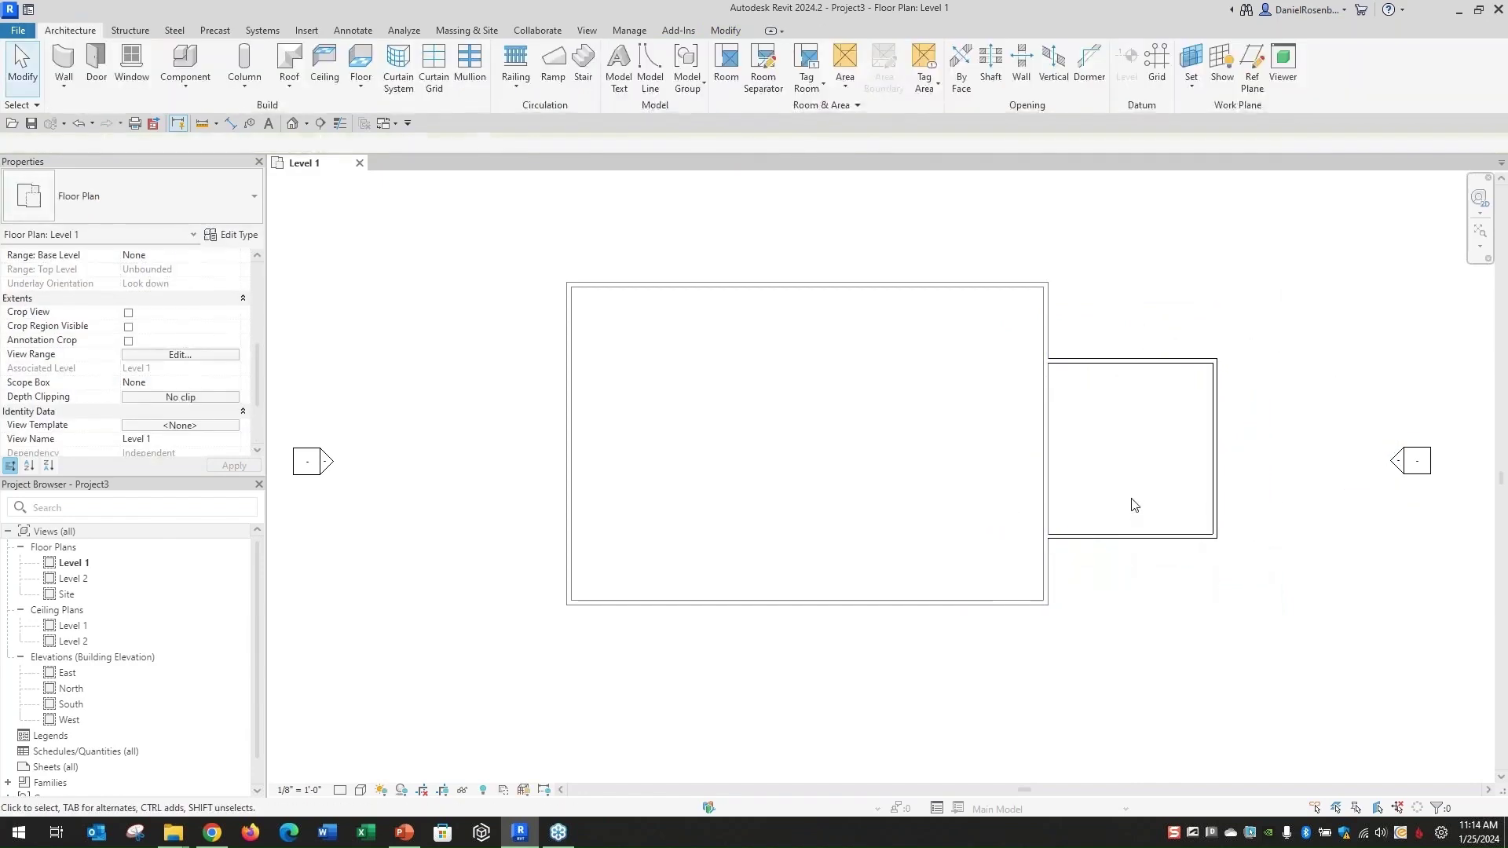
Zoom and pan to inspect the new room against the existing enclosure.
{"action": "scroll", "coordinate": [1116, 480], "scroll_direction": "up", "scroll_amount": 2}
{"action": "scroll", "coordinate": [1115, 478], "scroll_direction": "up", "scroll_amount": 2}
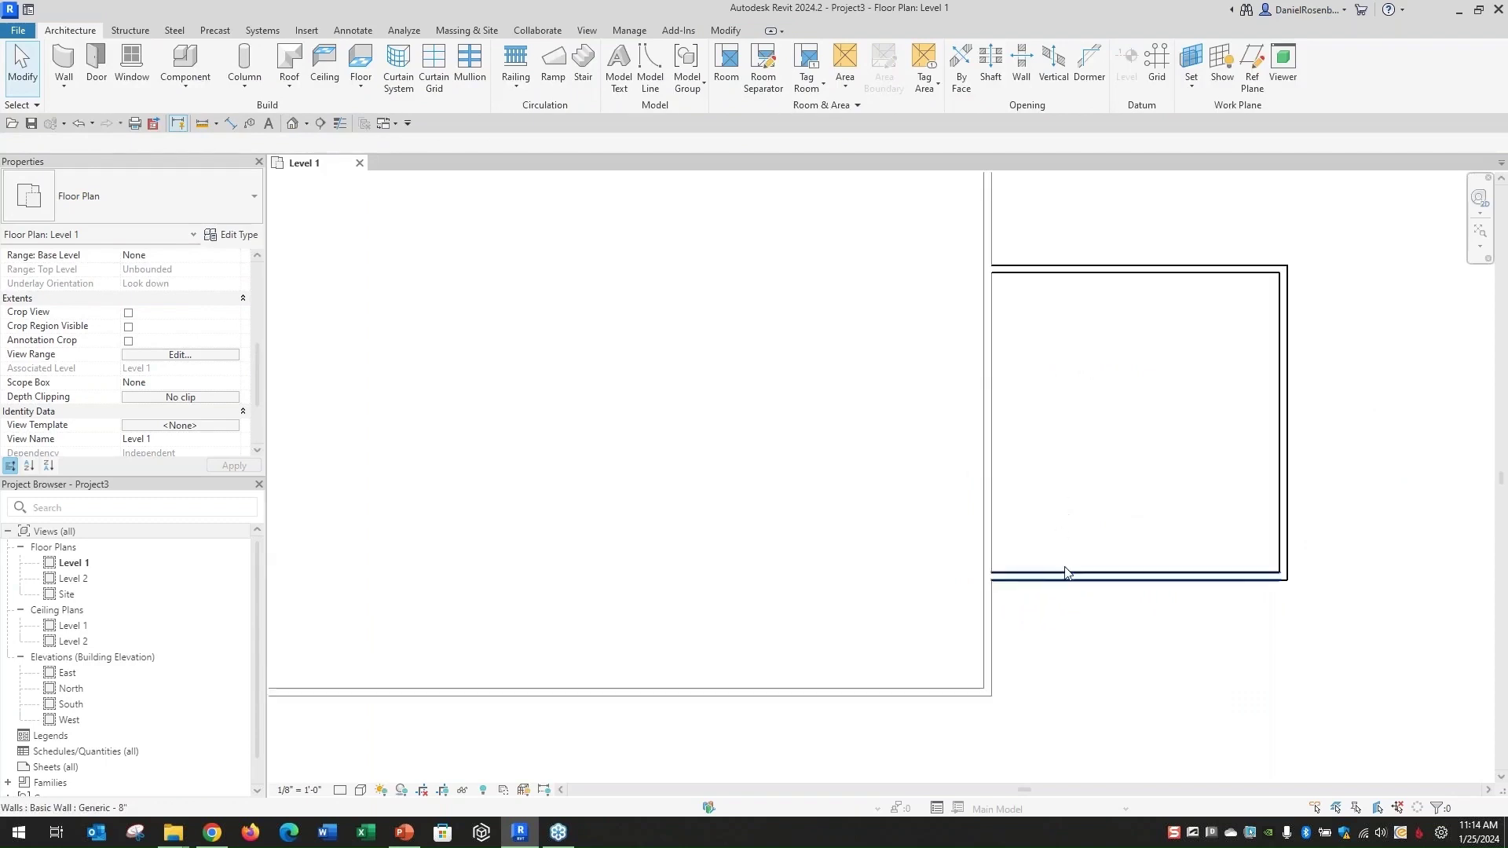
{"action": "middle_click_drag", "start_coordinate": [1067, 572], "coordinate": [1065, 614]}
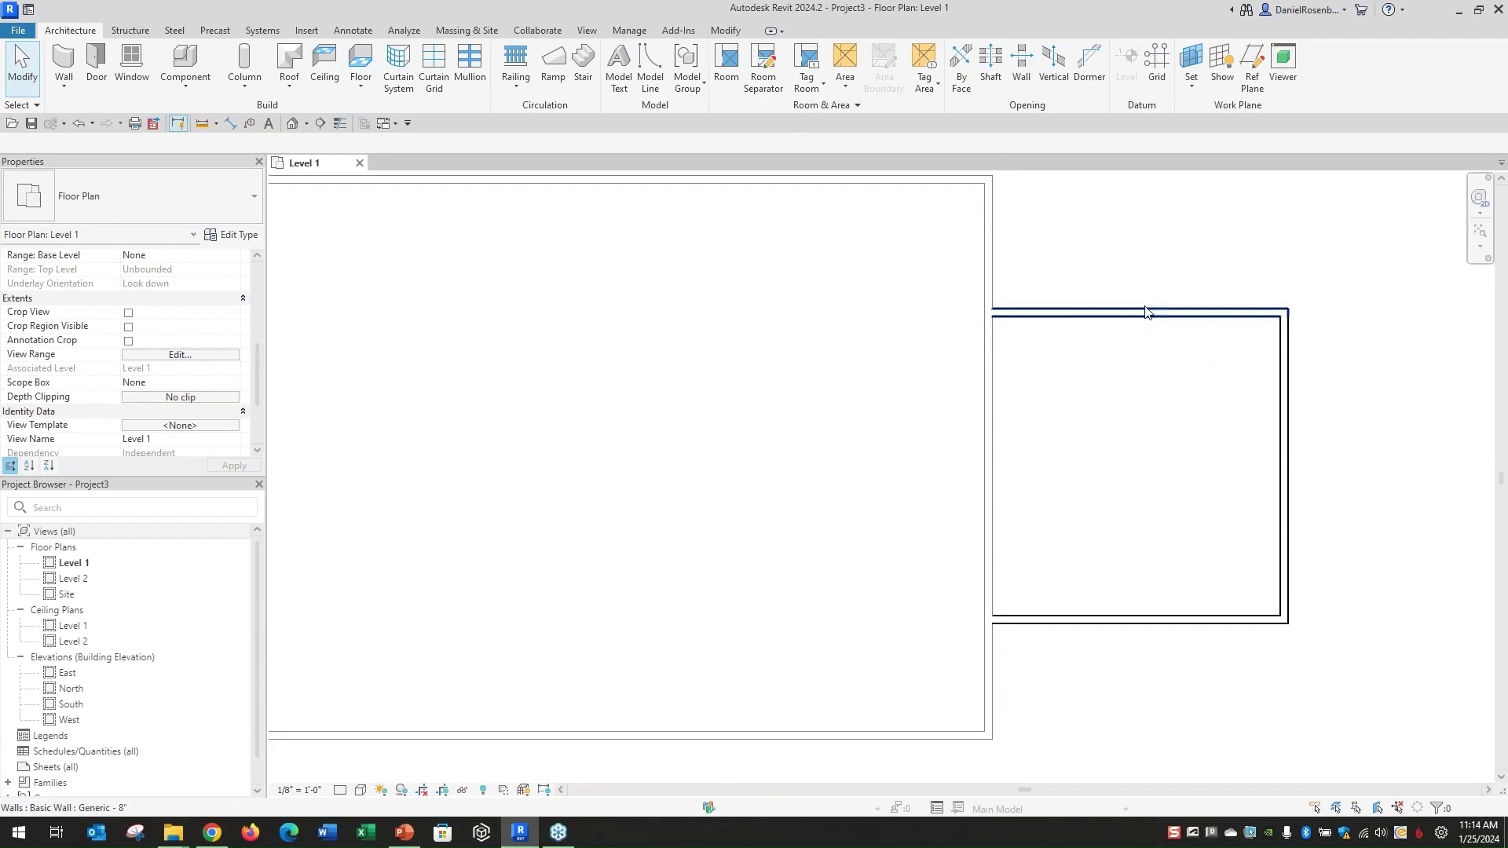
{"action": "scroll", "coordinate": [1290, 454], "scroll_direction": "down", "scroll_amount": 2}
{"action": "scroll", "coordinate": [890, 479], "scroll_direction": "up", "scroll_amount": 1}
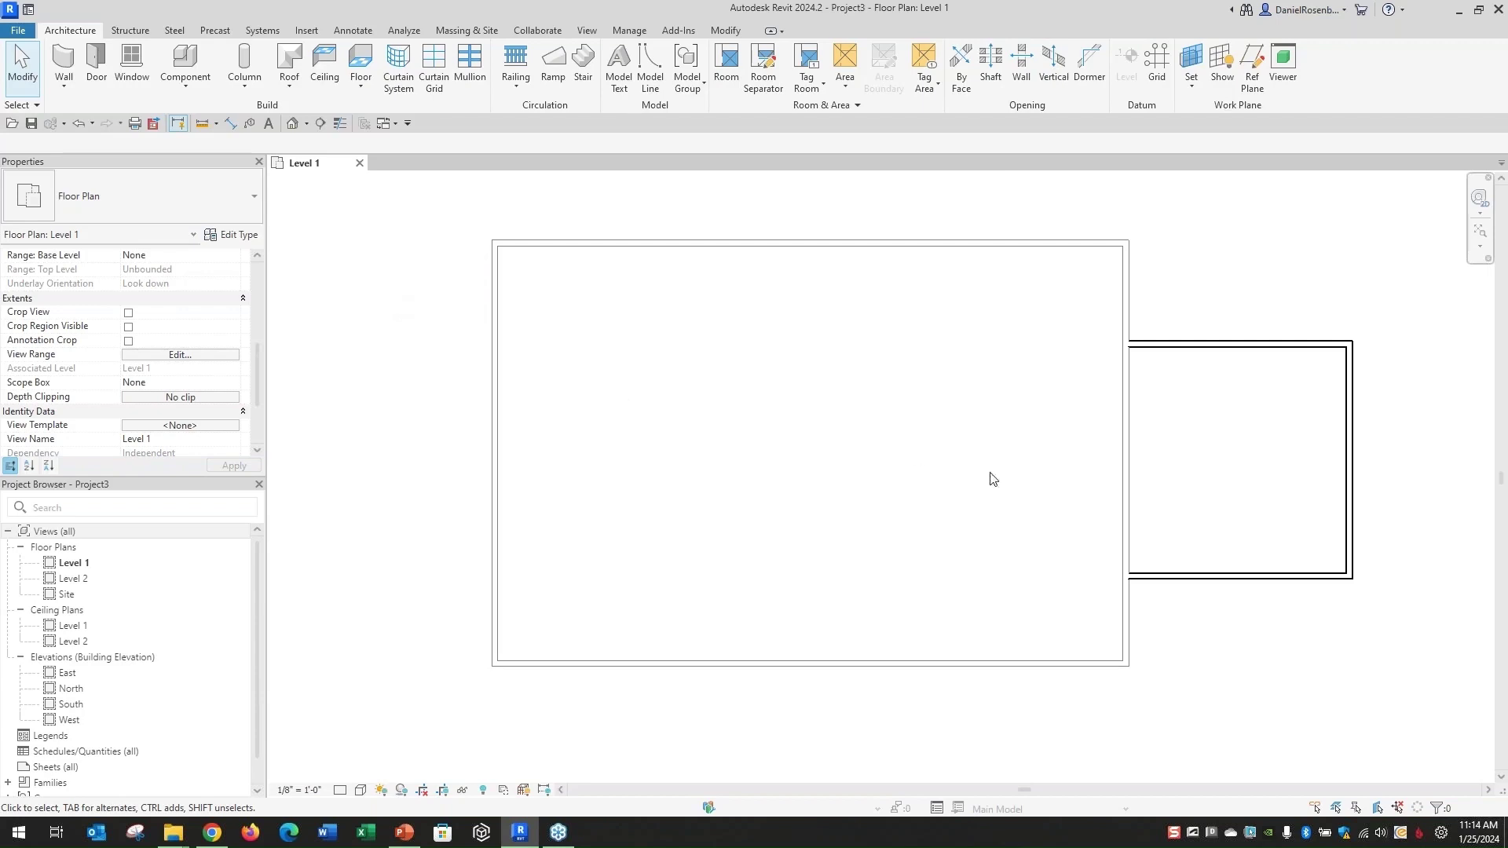
{"action": "scroll", "coordinate": [854, 458], "scroll_direction": "down", "scroll_amount": 1}
{"action": "scroll", "coordinate": [943, 460], "scroll_direction": "up", "scroll_amount": 1}
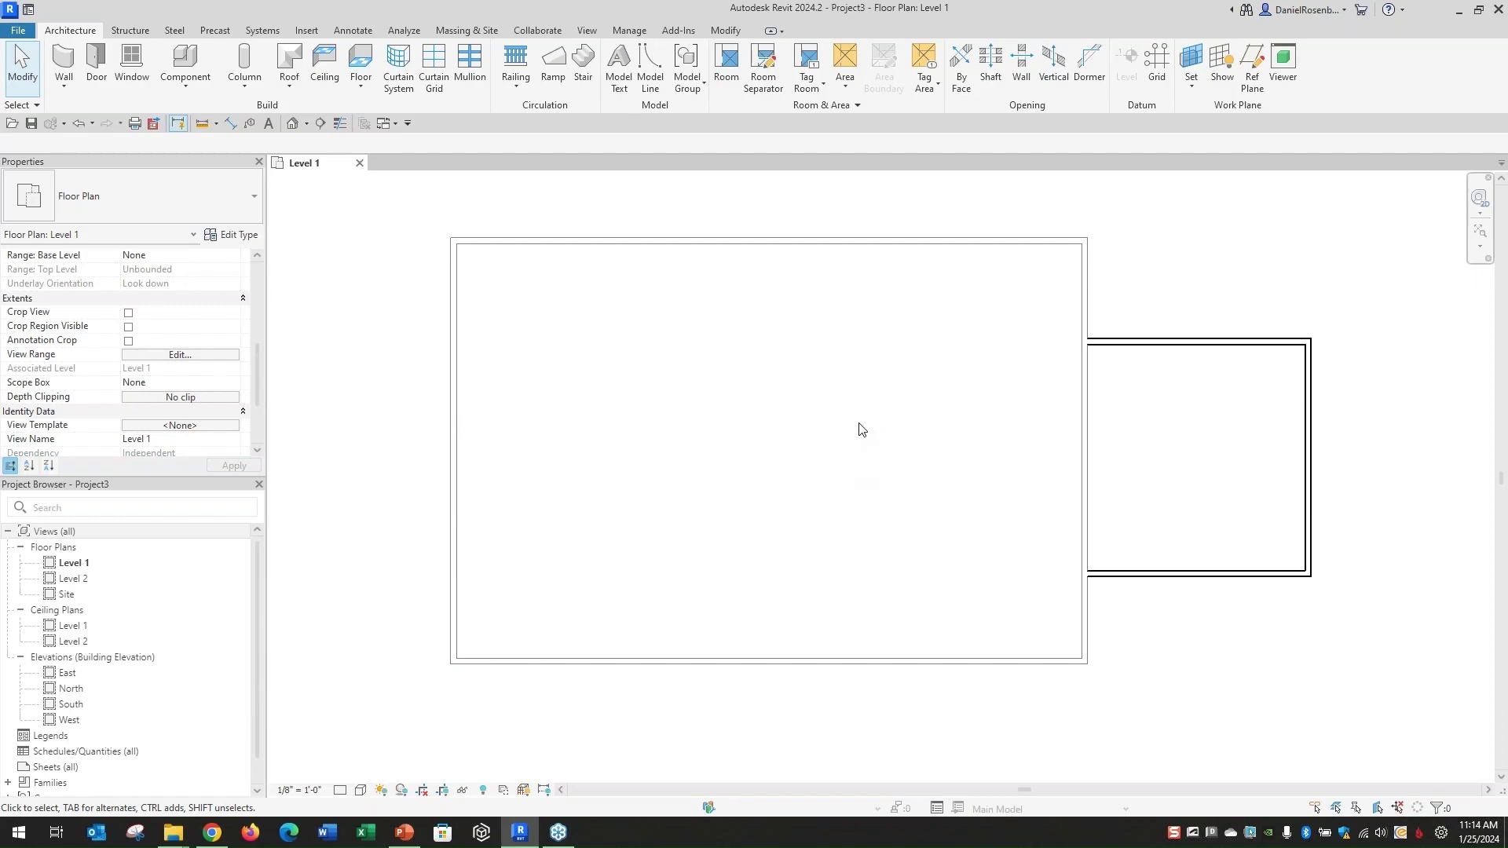
{"action": "left_click", "coordinate": [85, 565]}
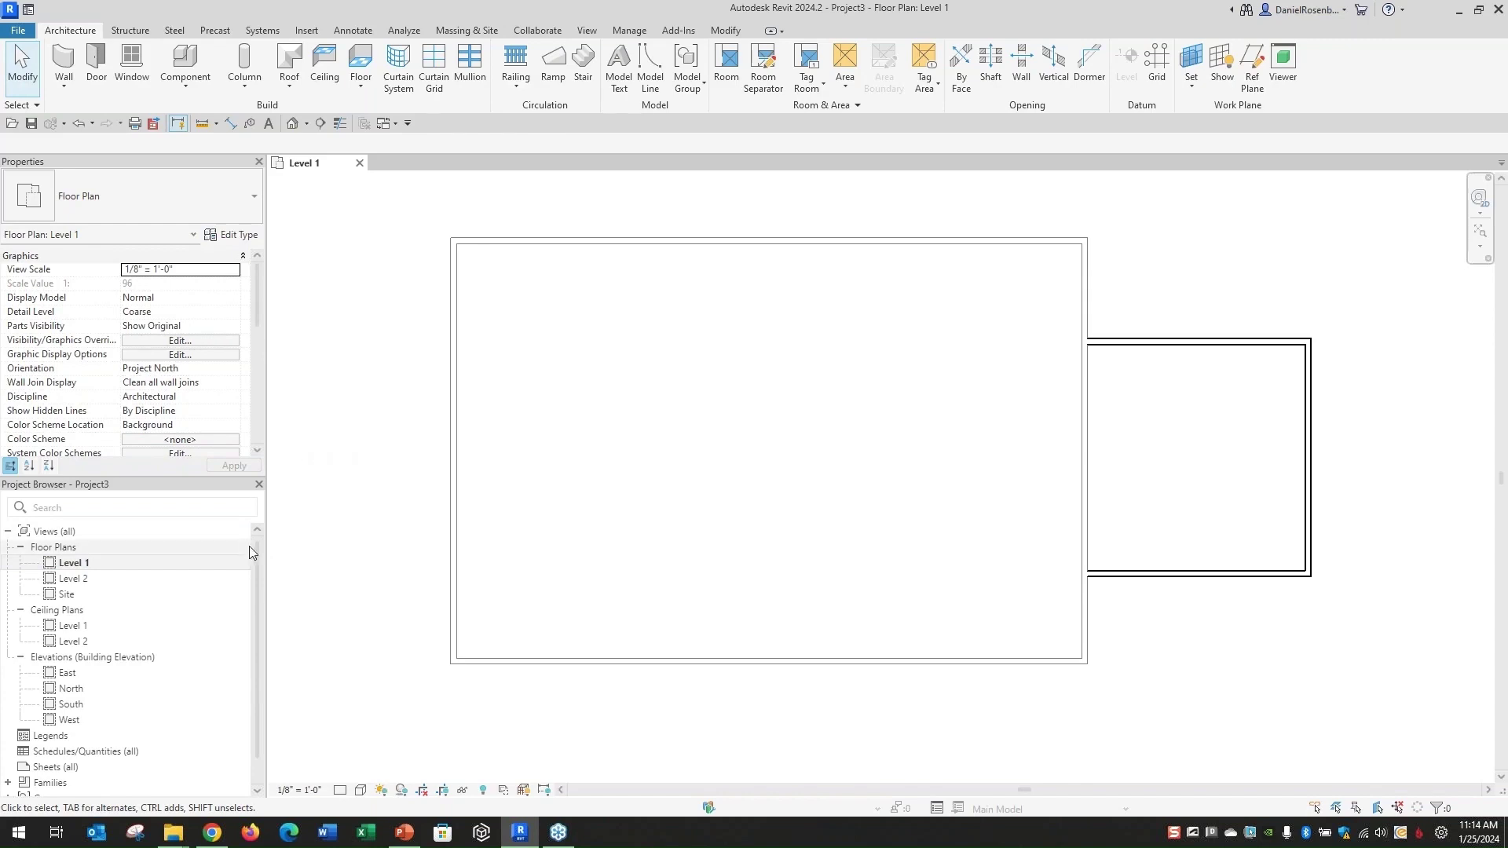
{"action": "left_click", "coordinate": [201, 569]}
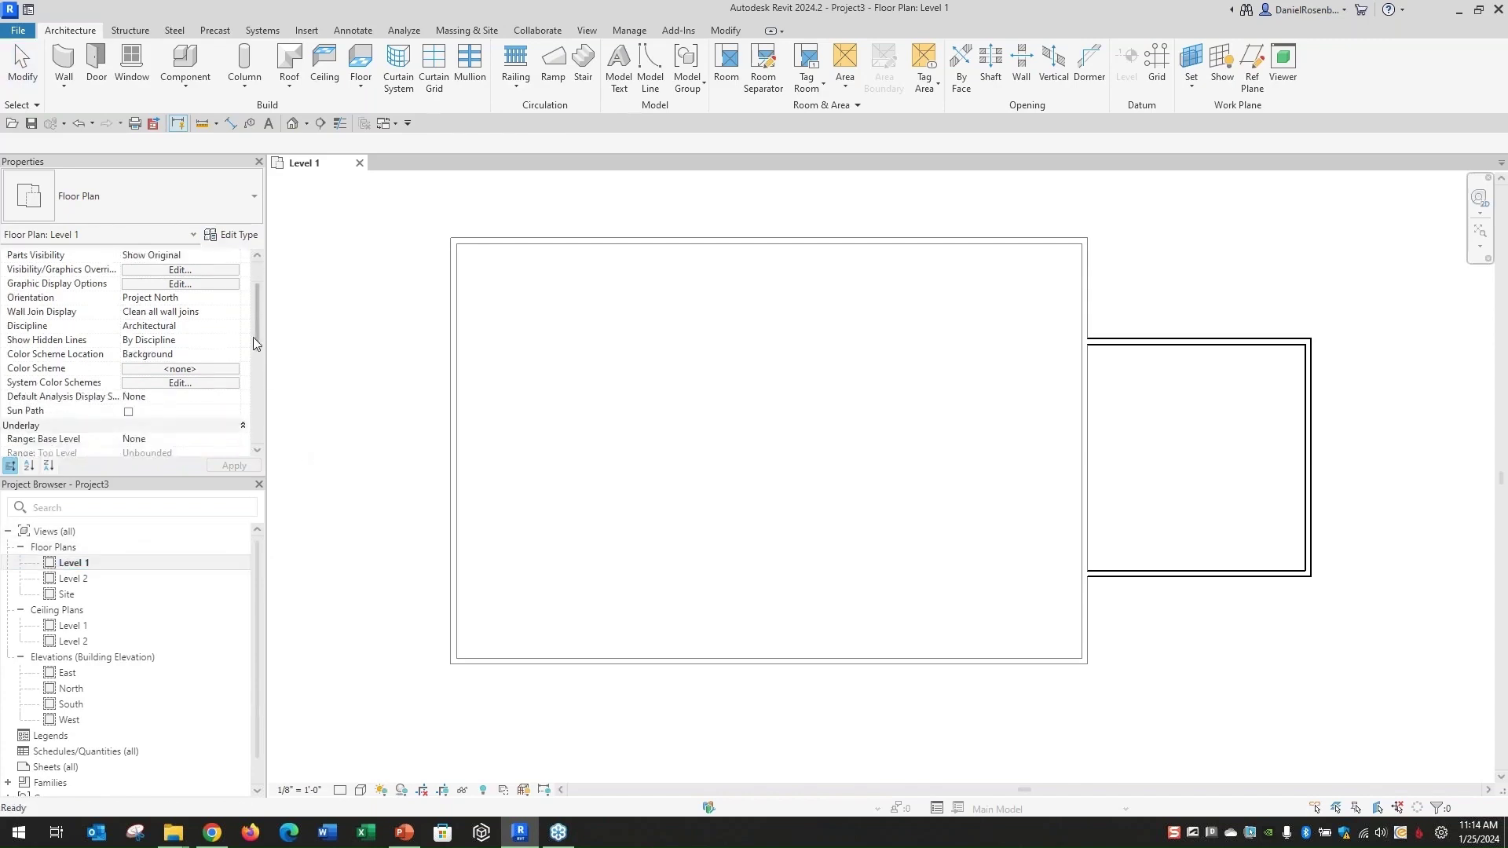
{"action": "scroll", "coordinate": [253, 337], "scroll_direction": "down", "scroll_amount": 10}
{"action": "scroll", "coordinate": [240, 414], "scroll_direction": "down", "scroll_amount": 2}
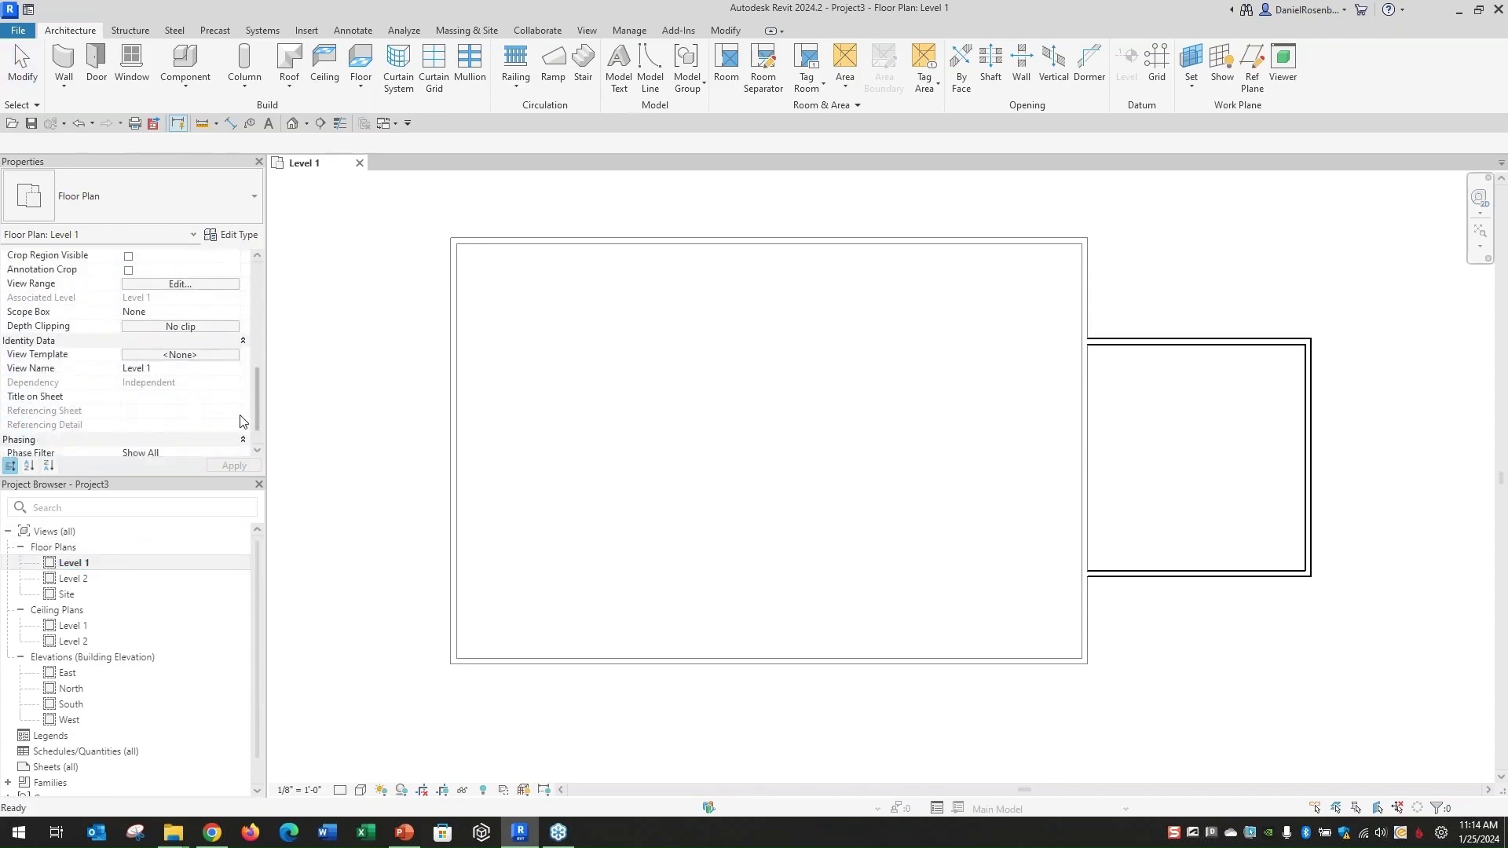
{"action": "scroll", "coordinate": [241, 428], "scroll_direction": "down", "scroll_amount": 3}
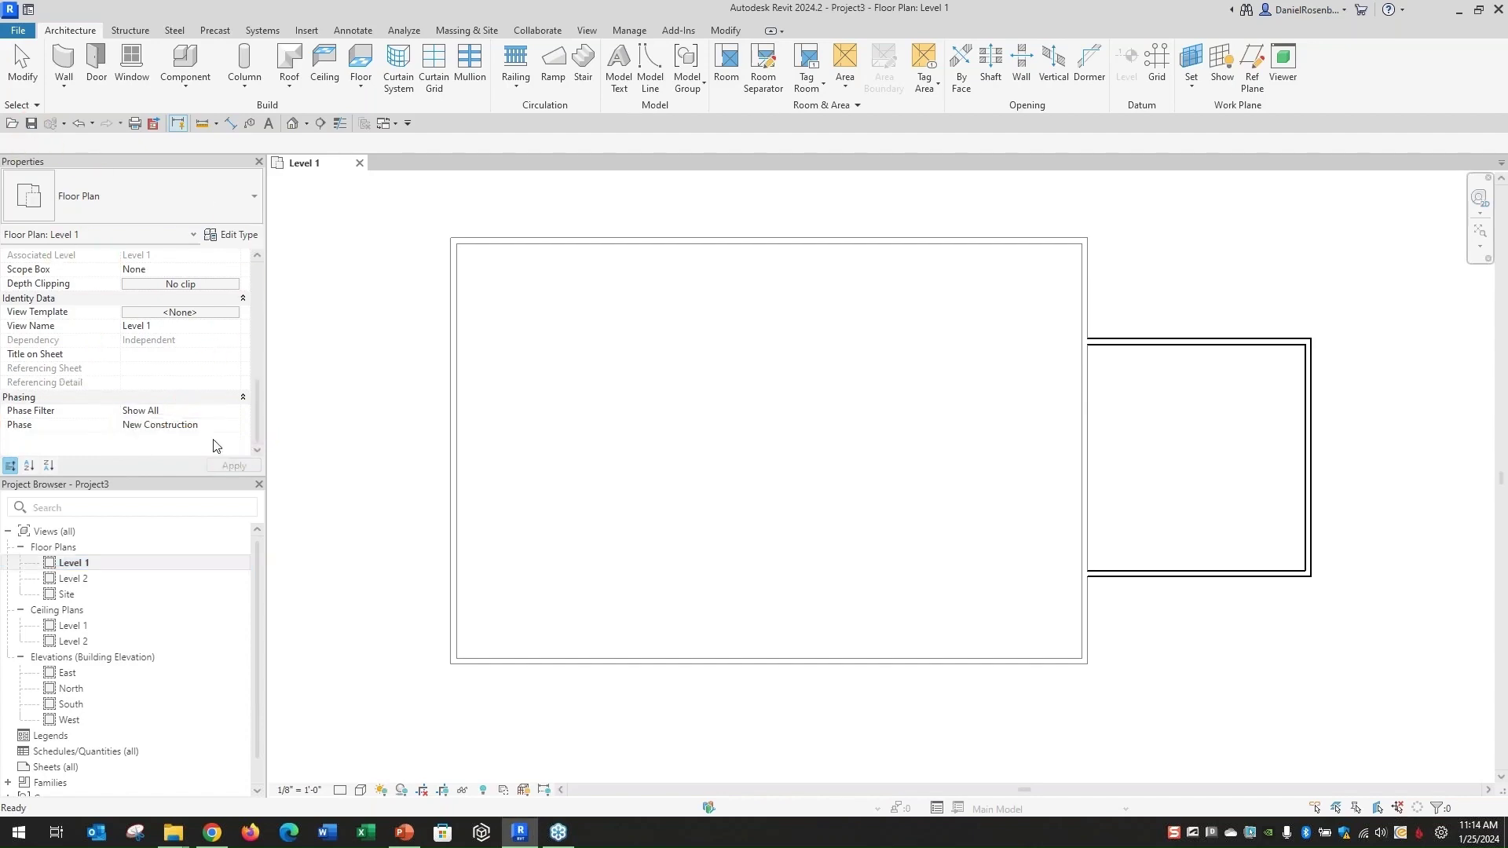
{"action": "left_click", "coordinate": [293, 446]}
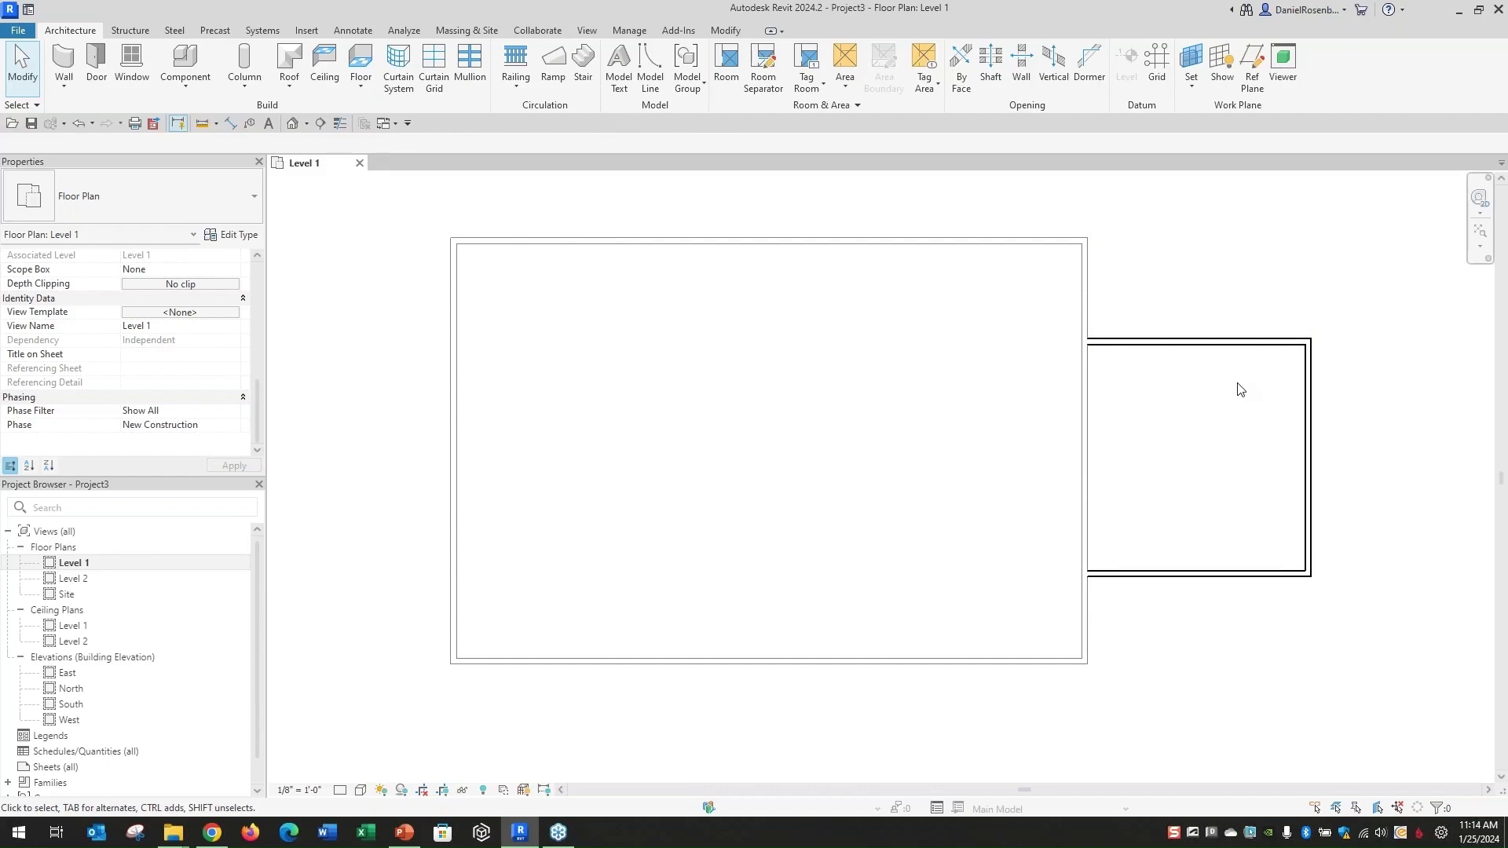
{"action": "left_click", "coordinate": [1125, 346]}
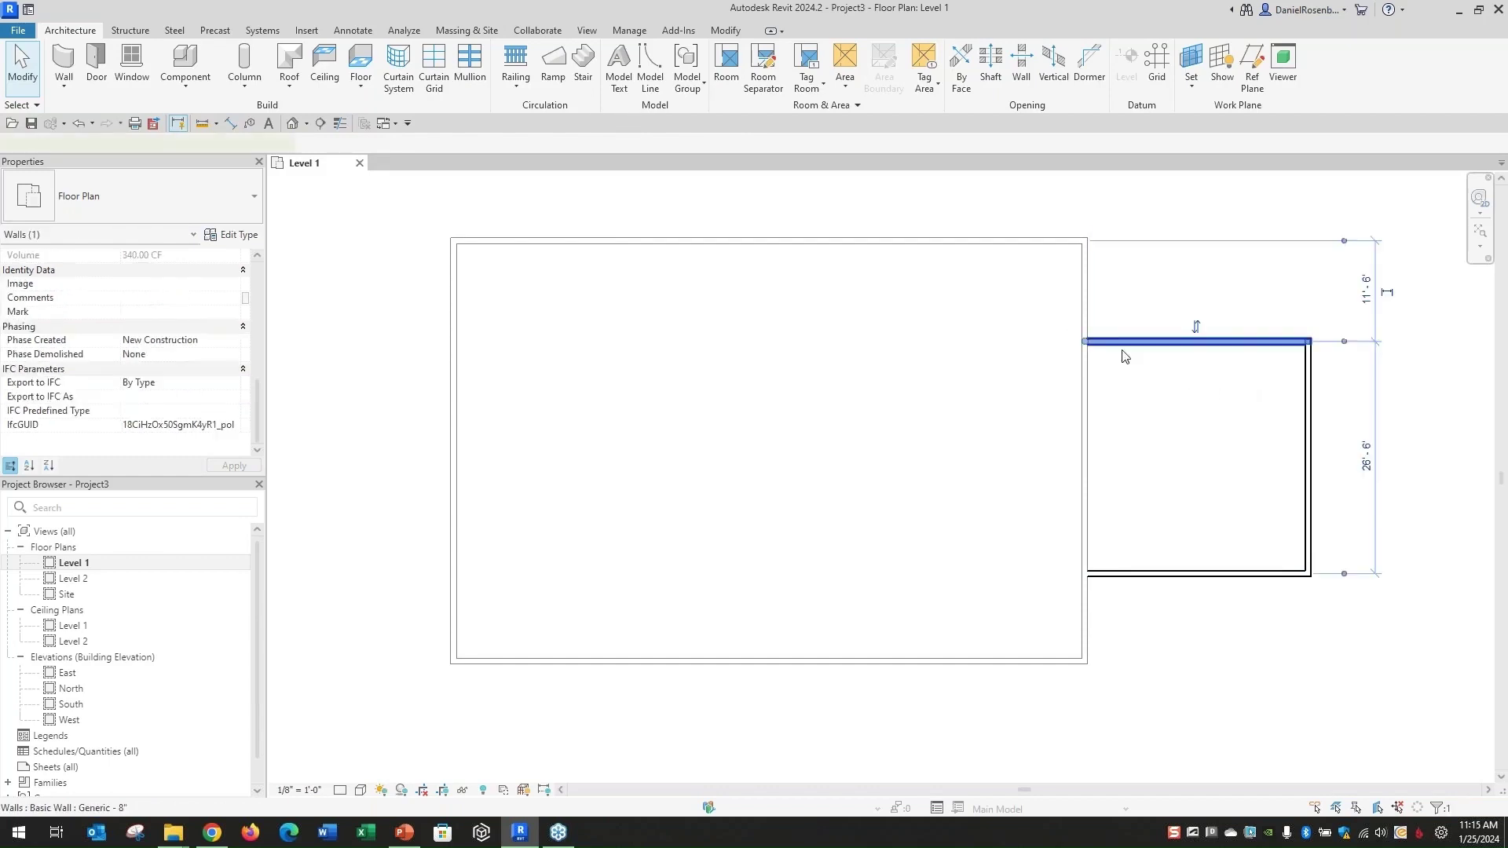
{"action": "left_click", "coordinate": [612, 214]}
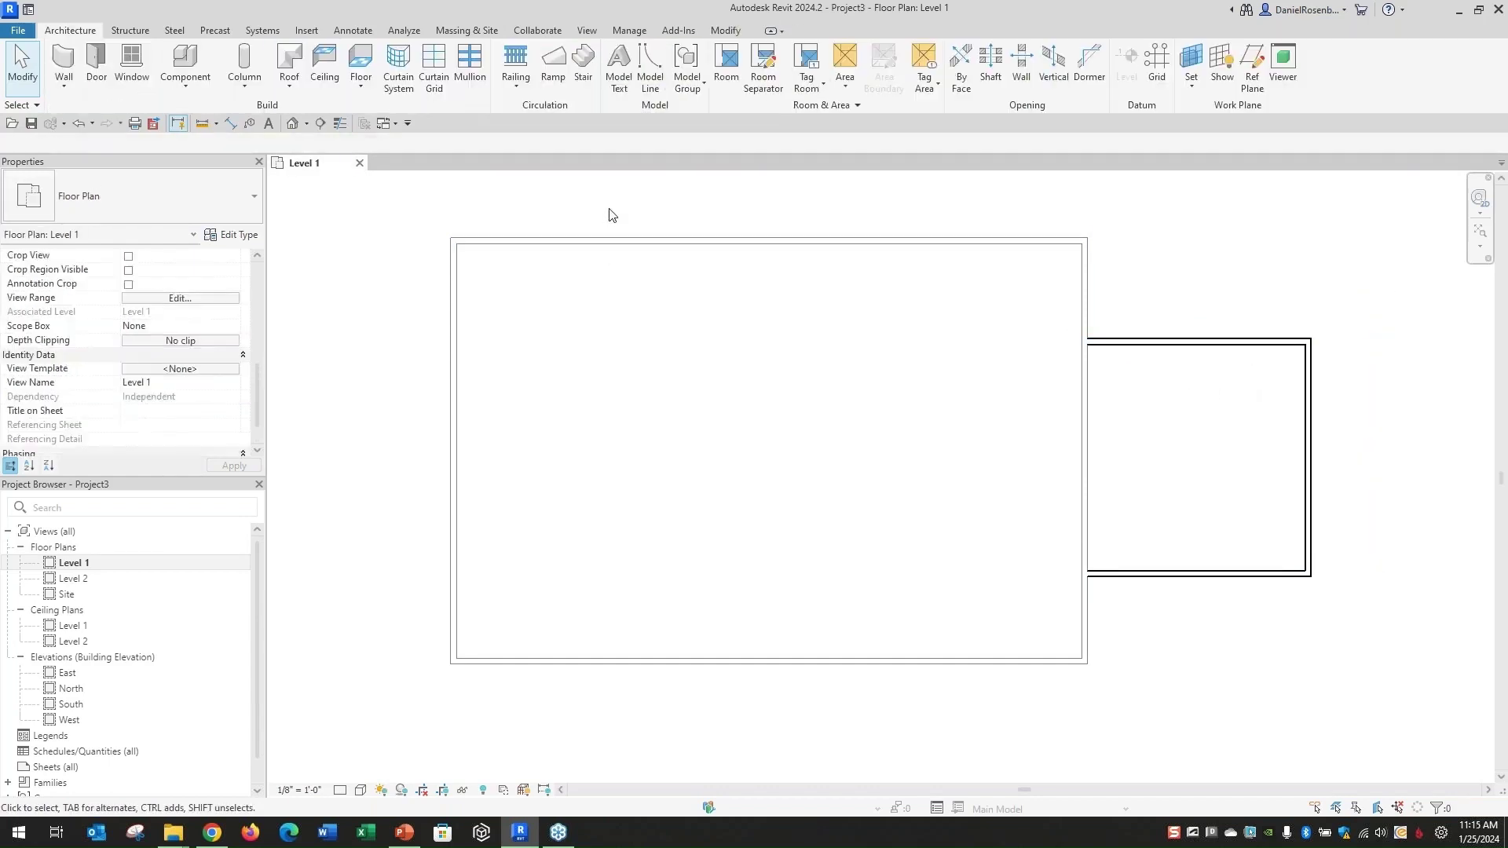
{"action": "left_click", "coordinate": [1127, 343]}
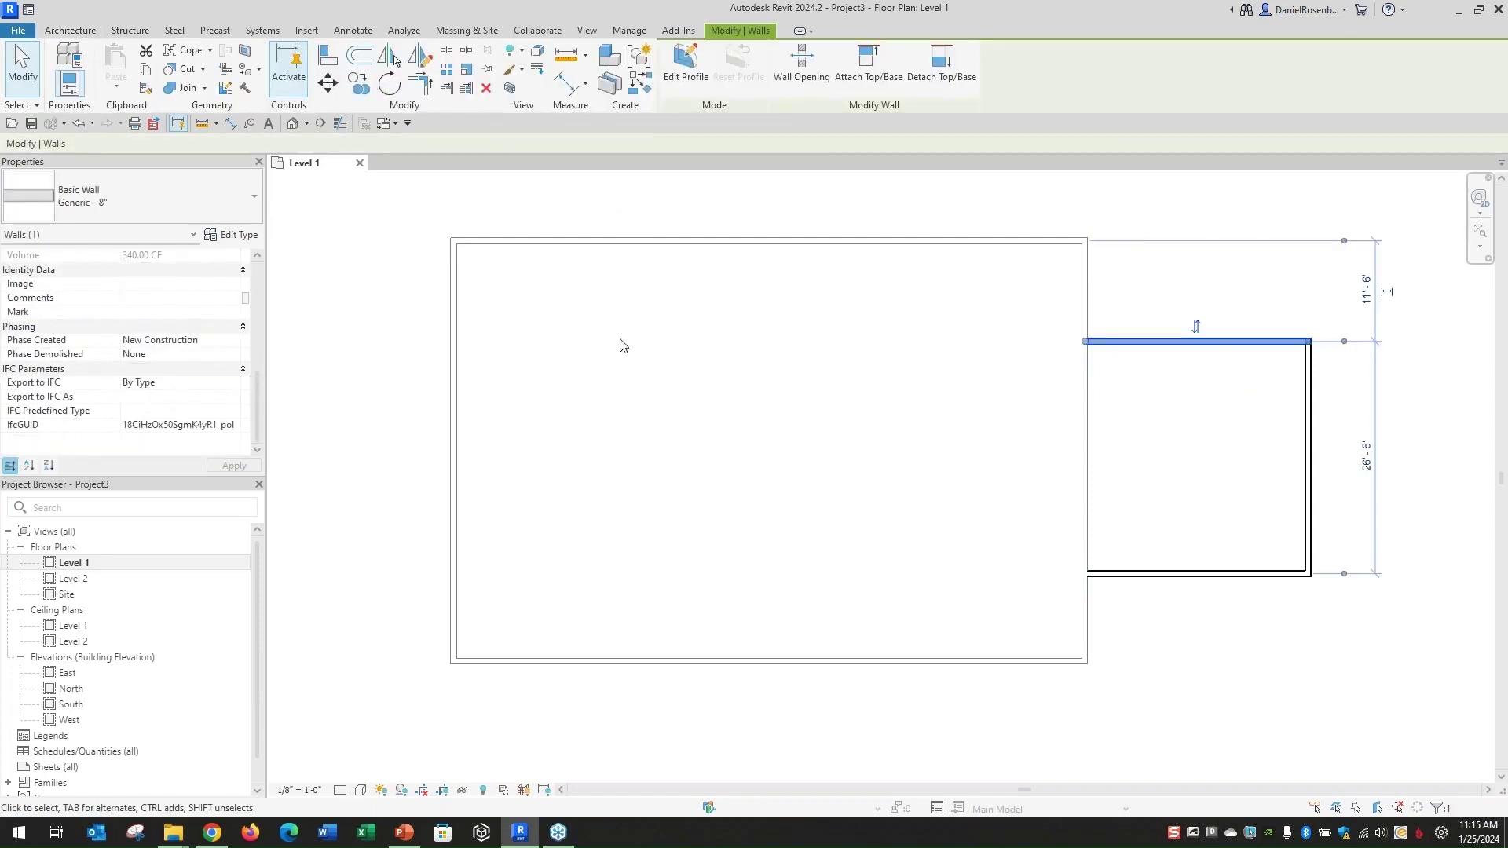
{"action": "left_click", "coordinate": [1221, 224]}
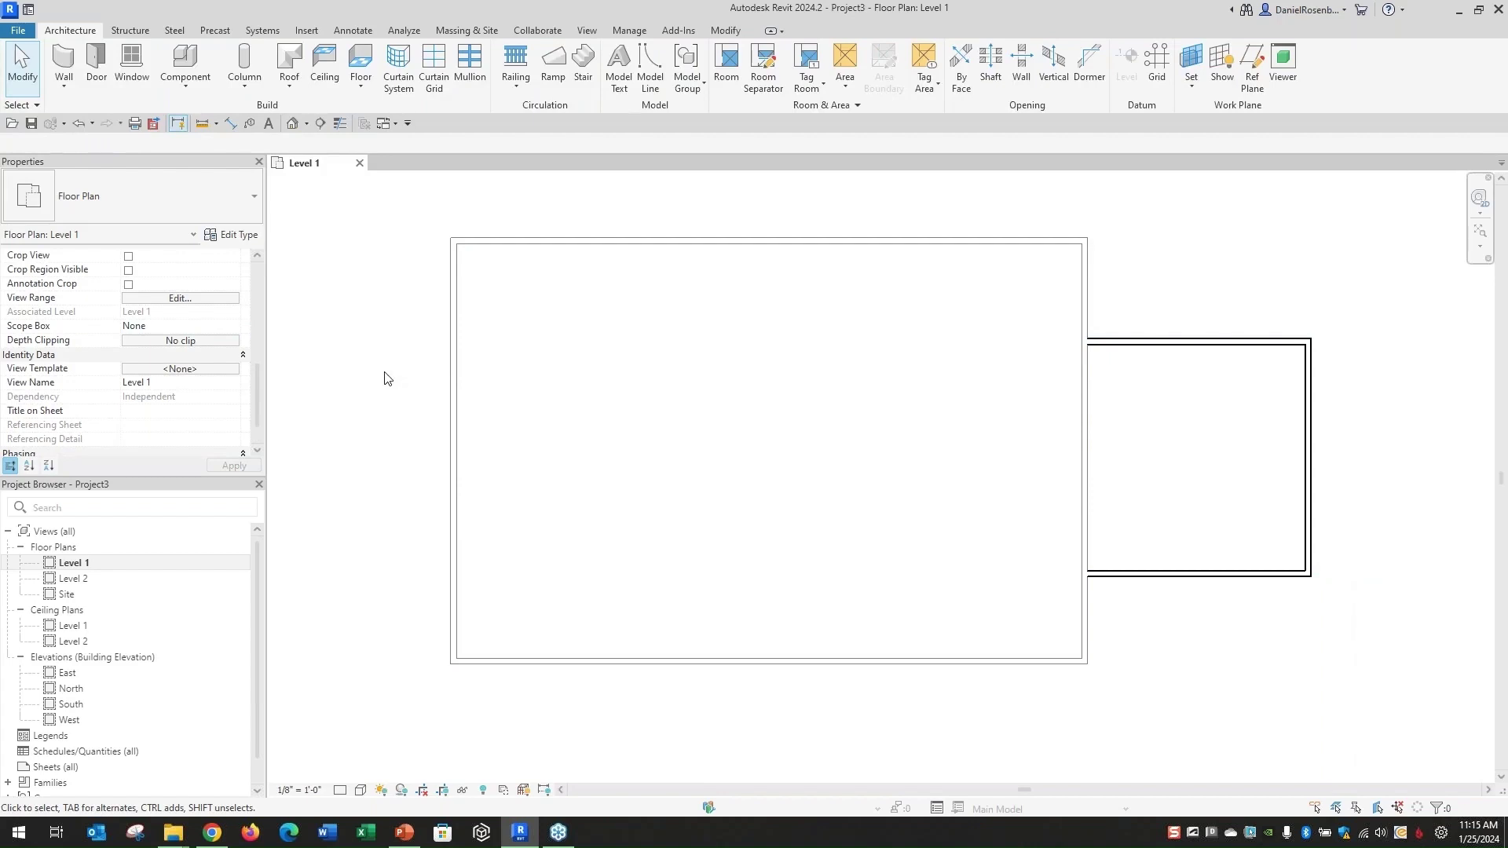
Duplicate the Level 1 plan and set the copy's Phase to Existing.
{"action": "right_click", "coordinate": [89, 568]}
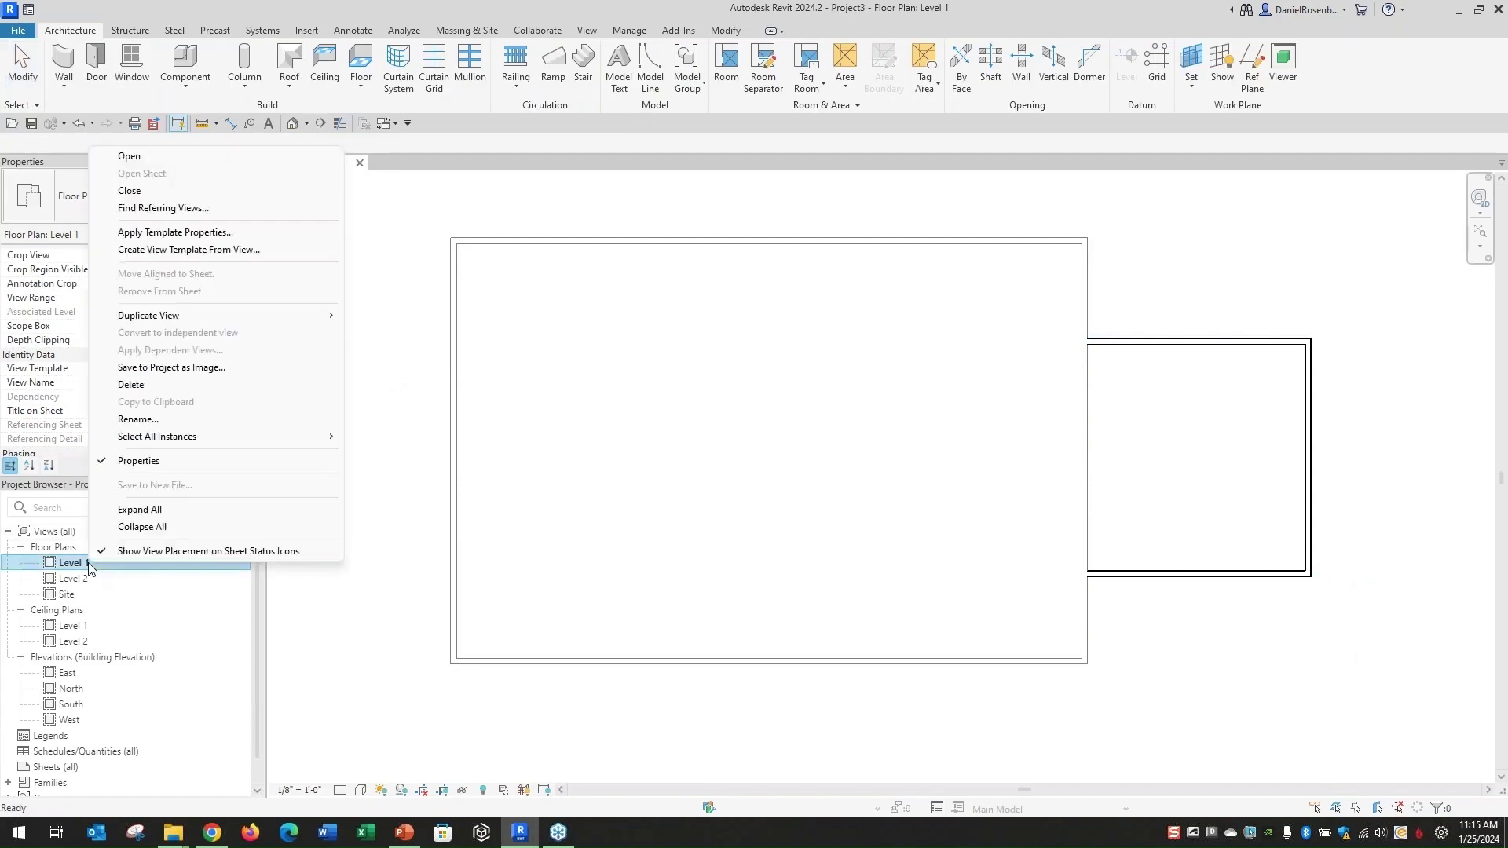
{"action": "mouse_move", "coordinate": [149, 316]}
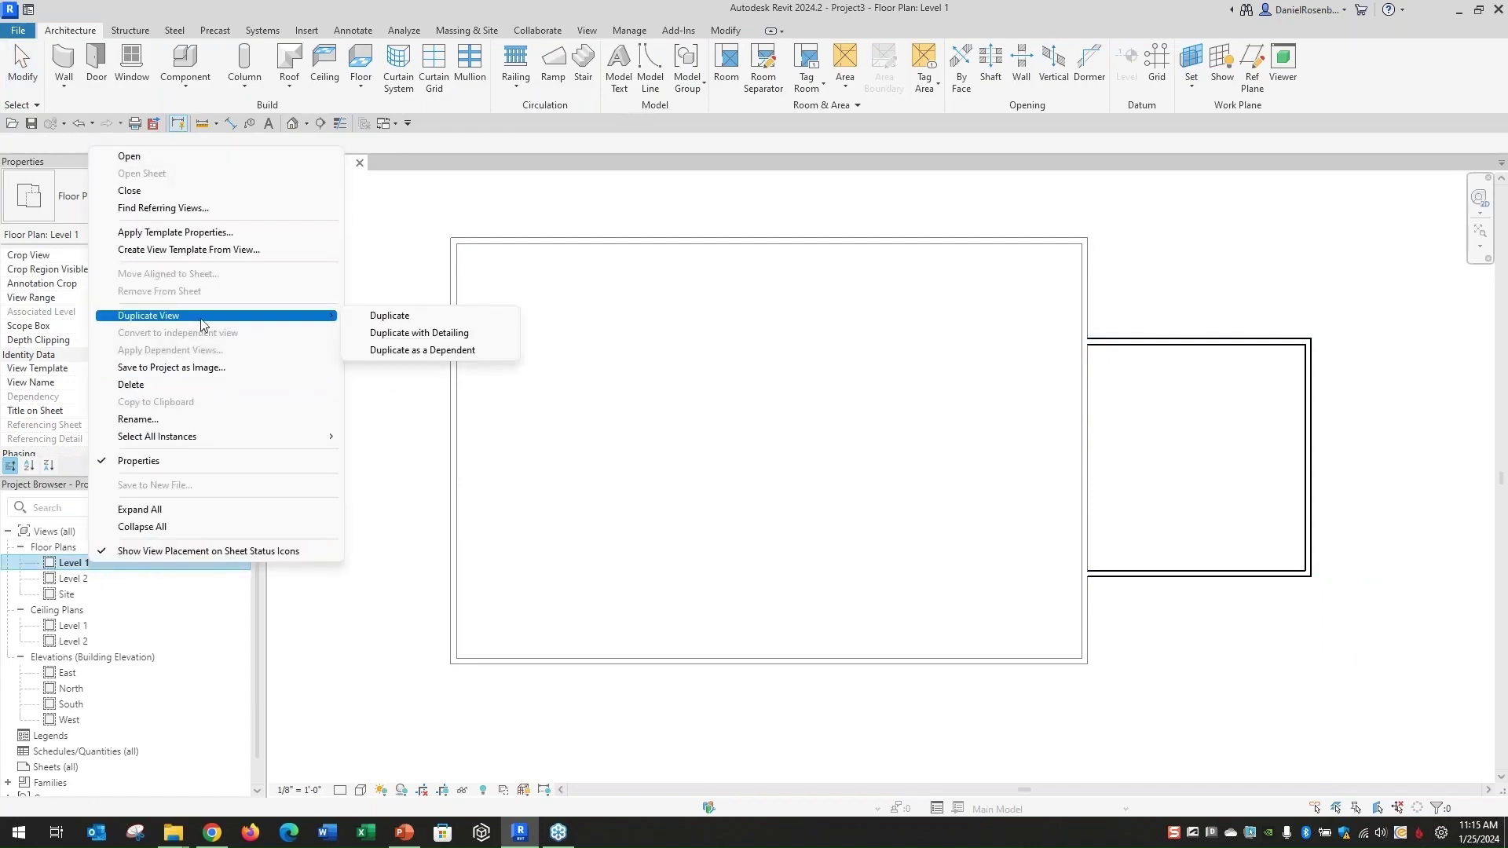
{"action": "left_click", "coordinate": [401, 324]}
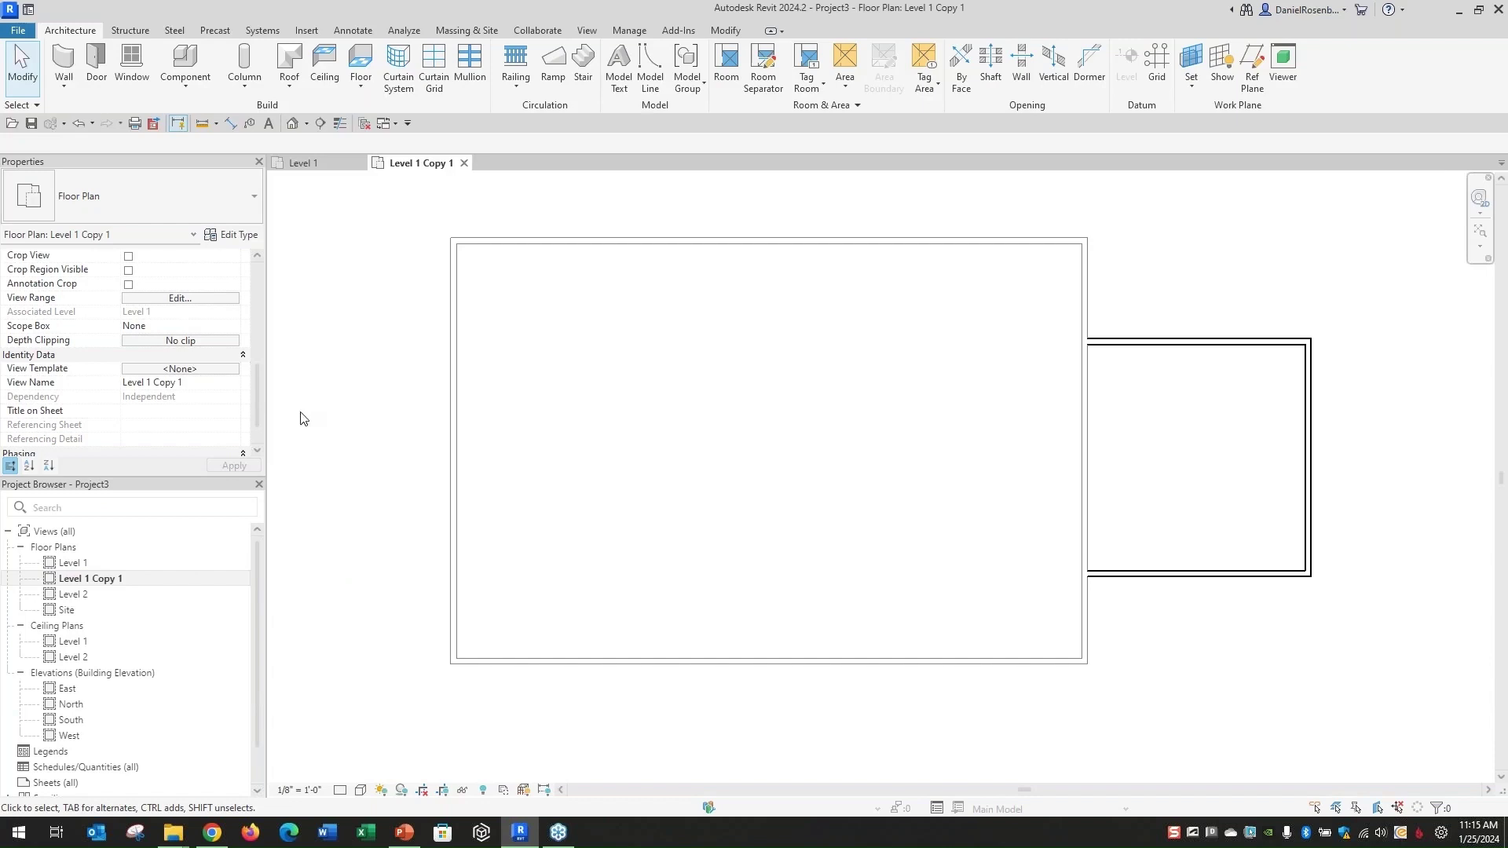
{"action": "left_click_drag", "start_coordinate": [258, 403], "coordinate": [257, 431]}
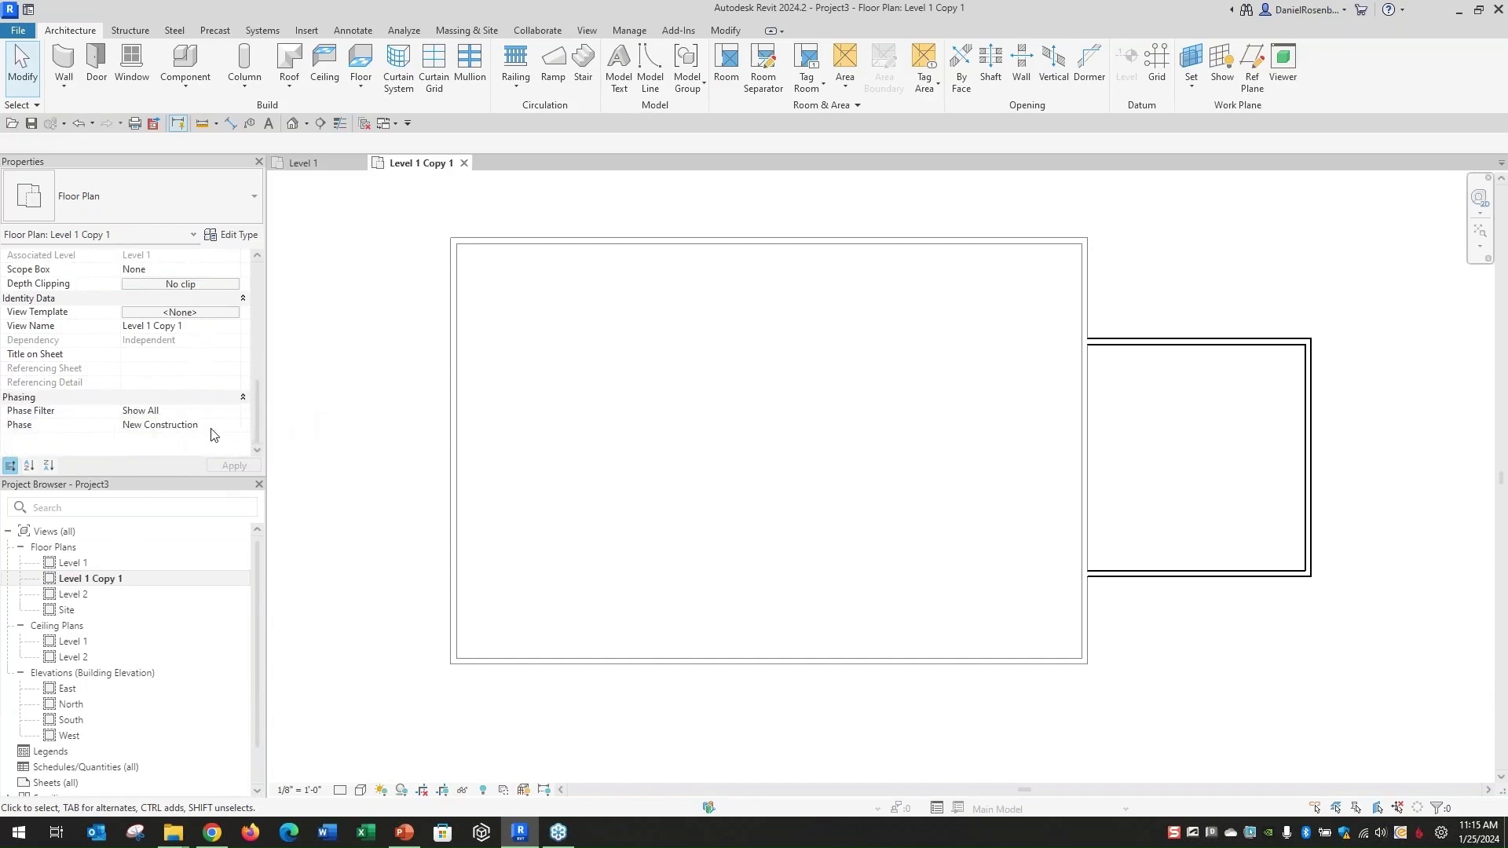
{"action": "left_click", "coordinate": [234, 425]}
{"action": "left_click", "coordinate": [176, 439]}
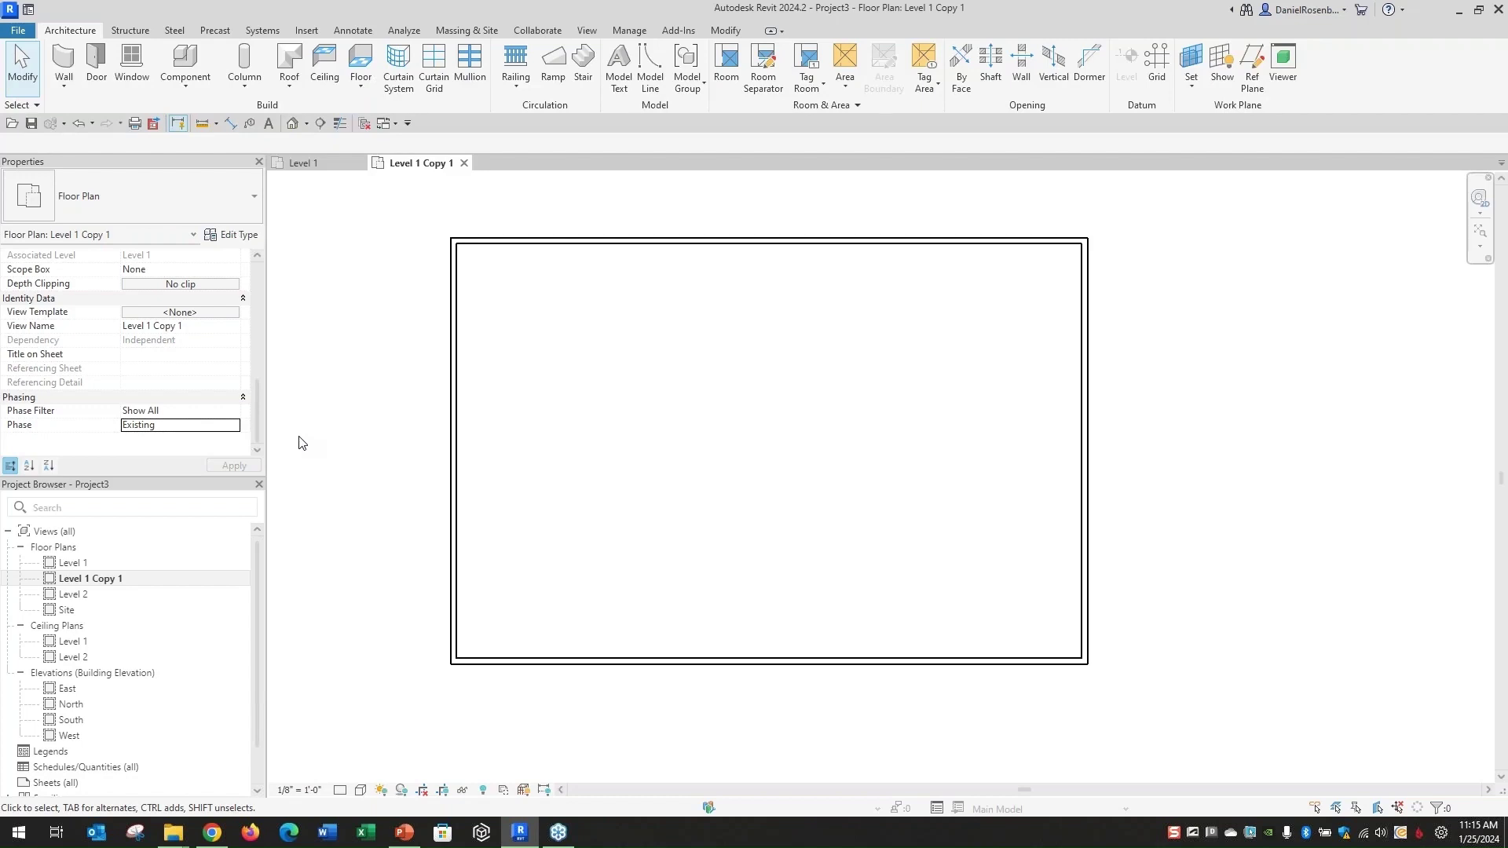
Rename the Level 1 Copy 1 view to 'Level 1 - Existing'.
{"action": "right_click", "coordinate": [120, 577]}
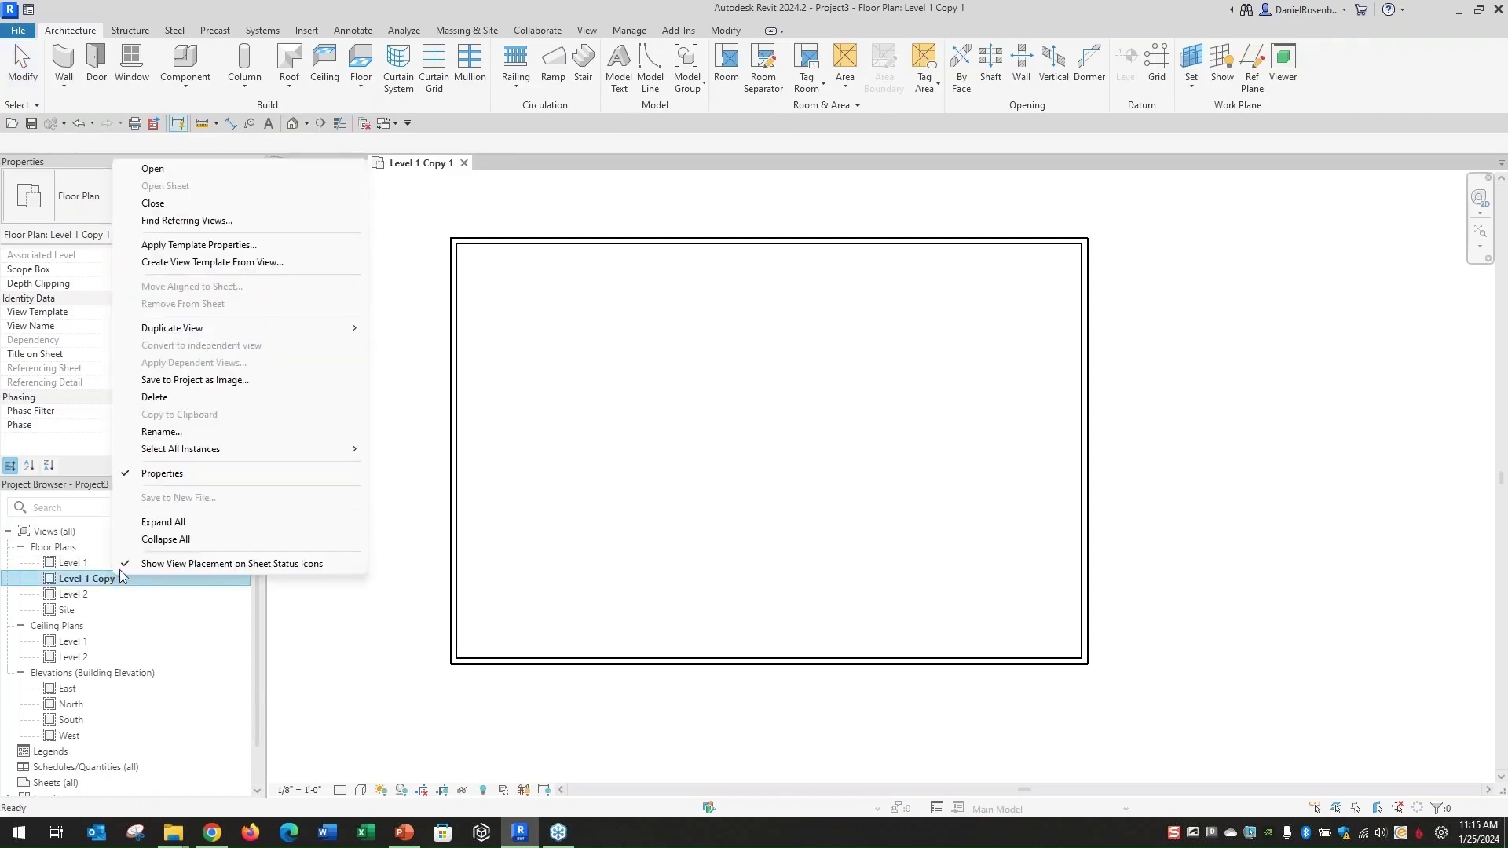
{"action": "left_click", "coordinate": [161, 431]}
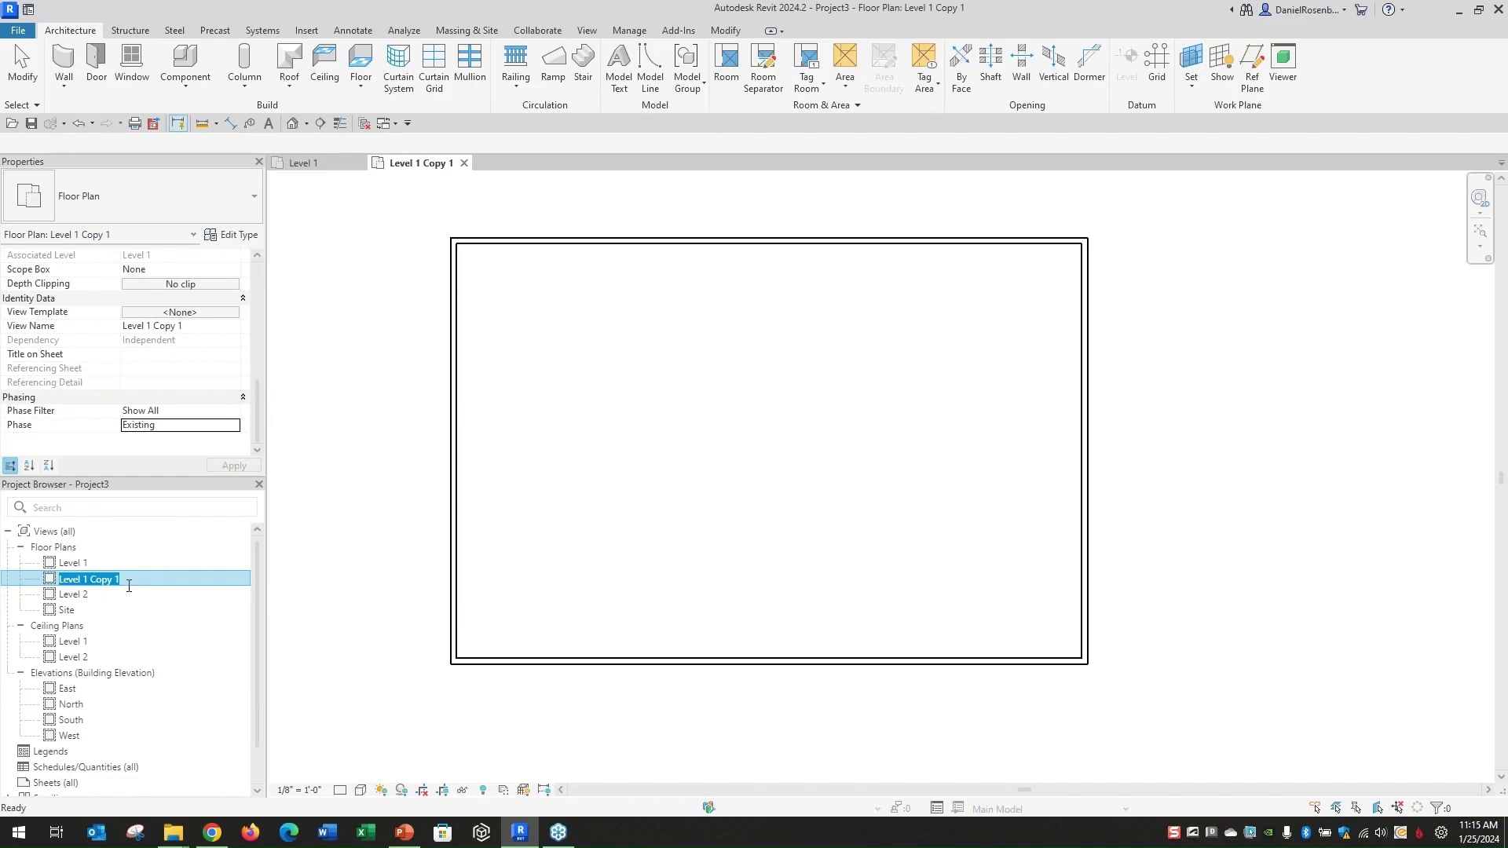
{"action": "left_click", "coordinate": [130, 582]}
{"action": "left_click", "coordinate": [350, 503]}
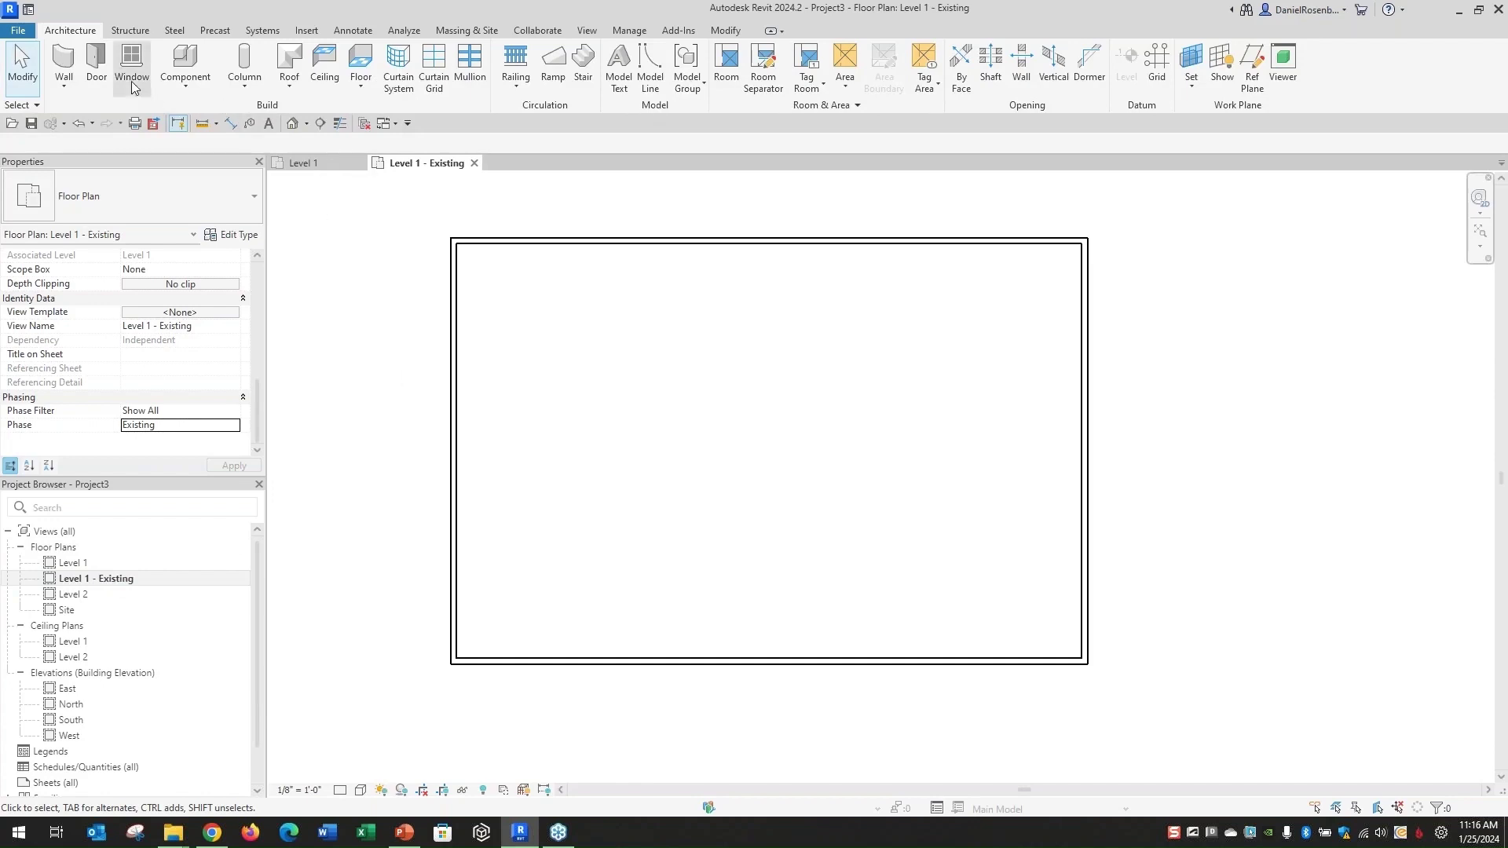
Place three windows in the left exterior wall and three in the top wall.
{"action": "left_click", "coordinate": [96, 60]}
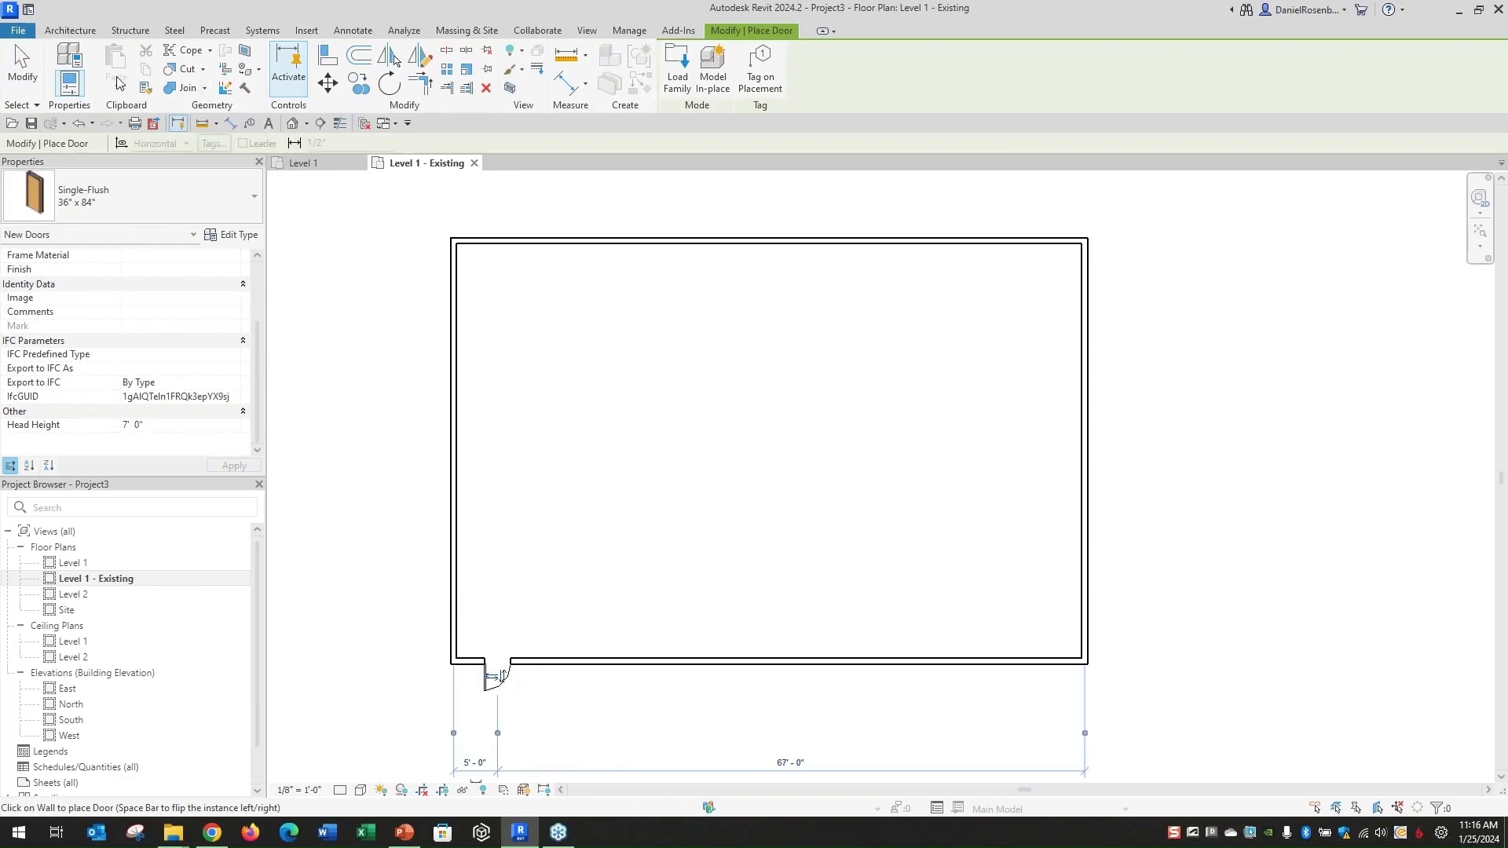
{"action": "left_click", "coordinate": [78, 32]}
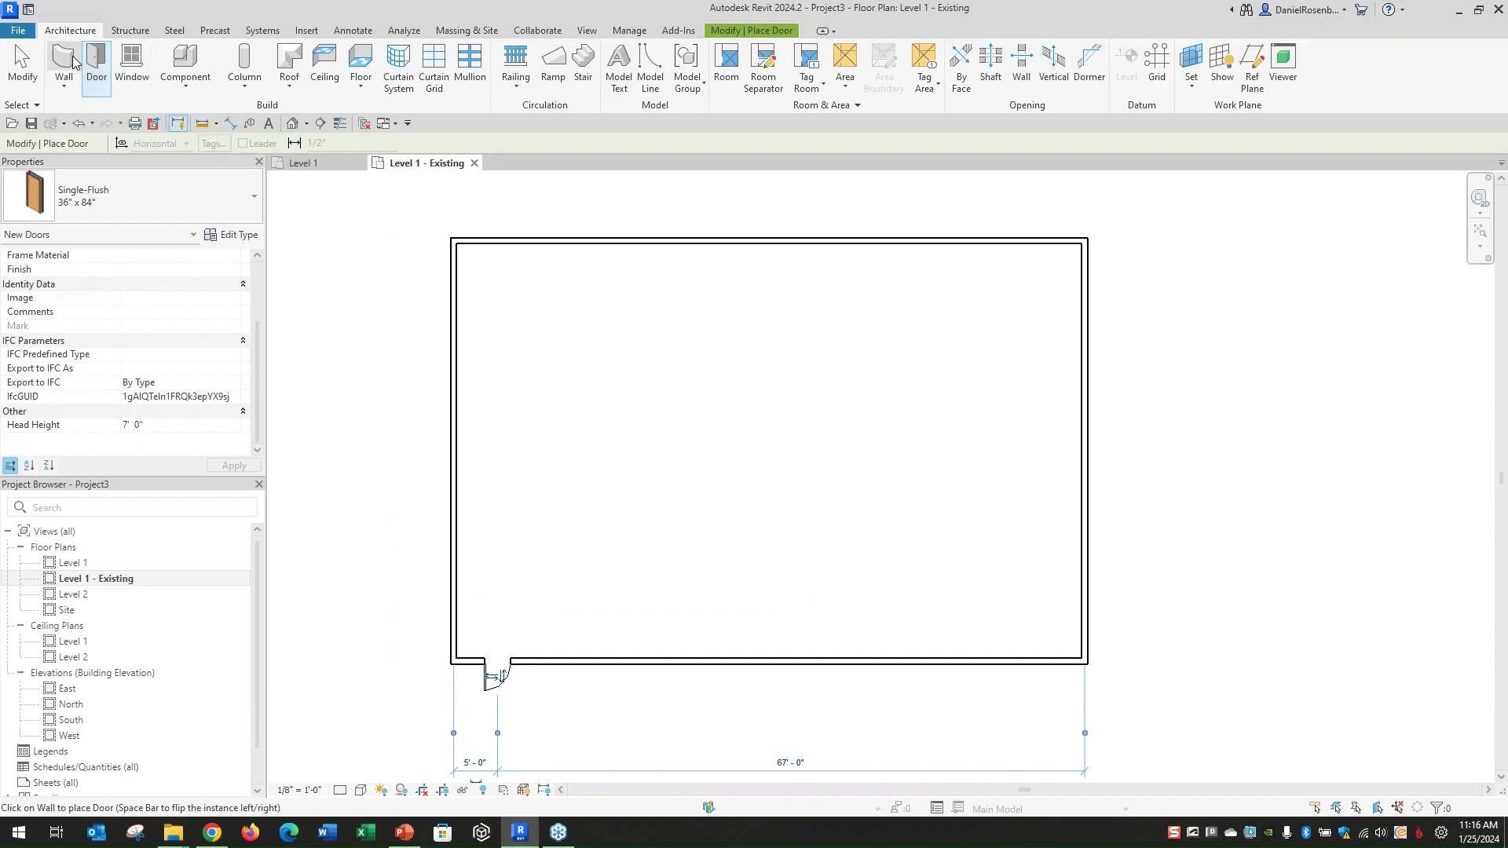
{"action": "left_click", "coordinate": [131, 63]}
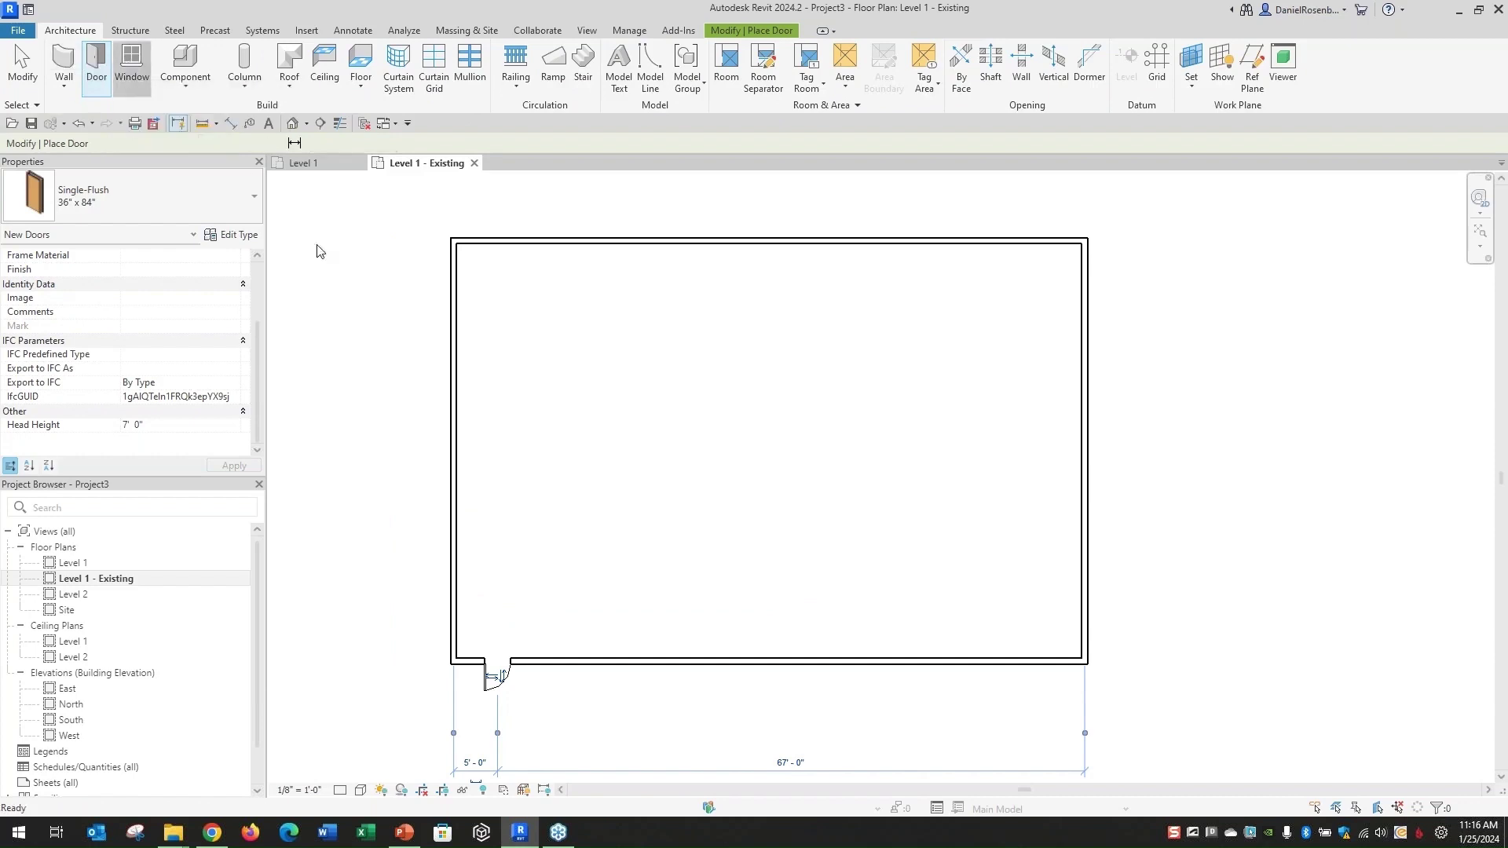
{"action": "left_click", "coordinate": [454, 582]}
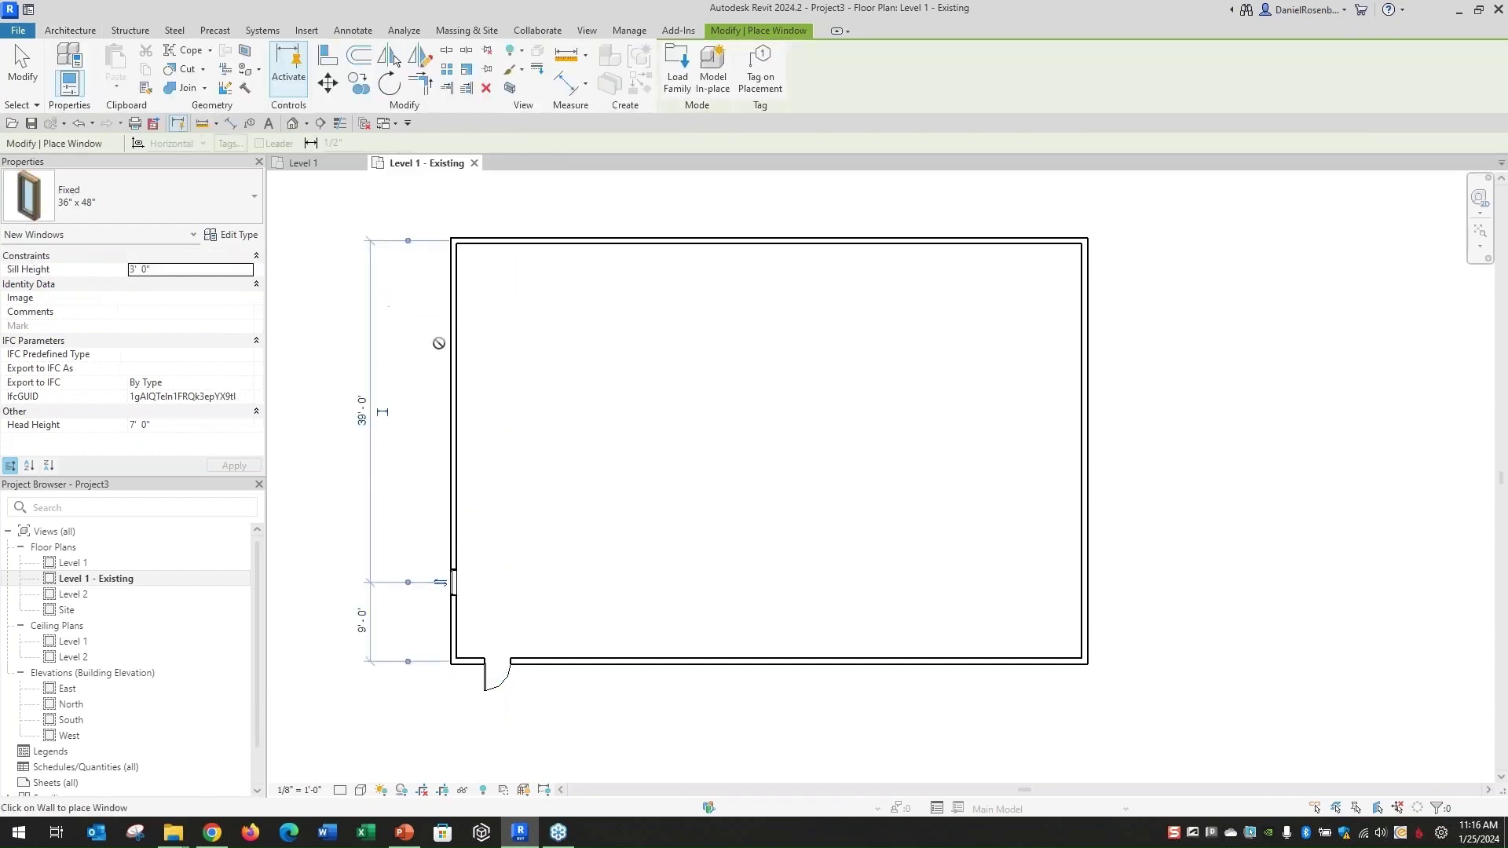
{"action": "left_click", "coordinate": [453, 442]}
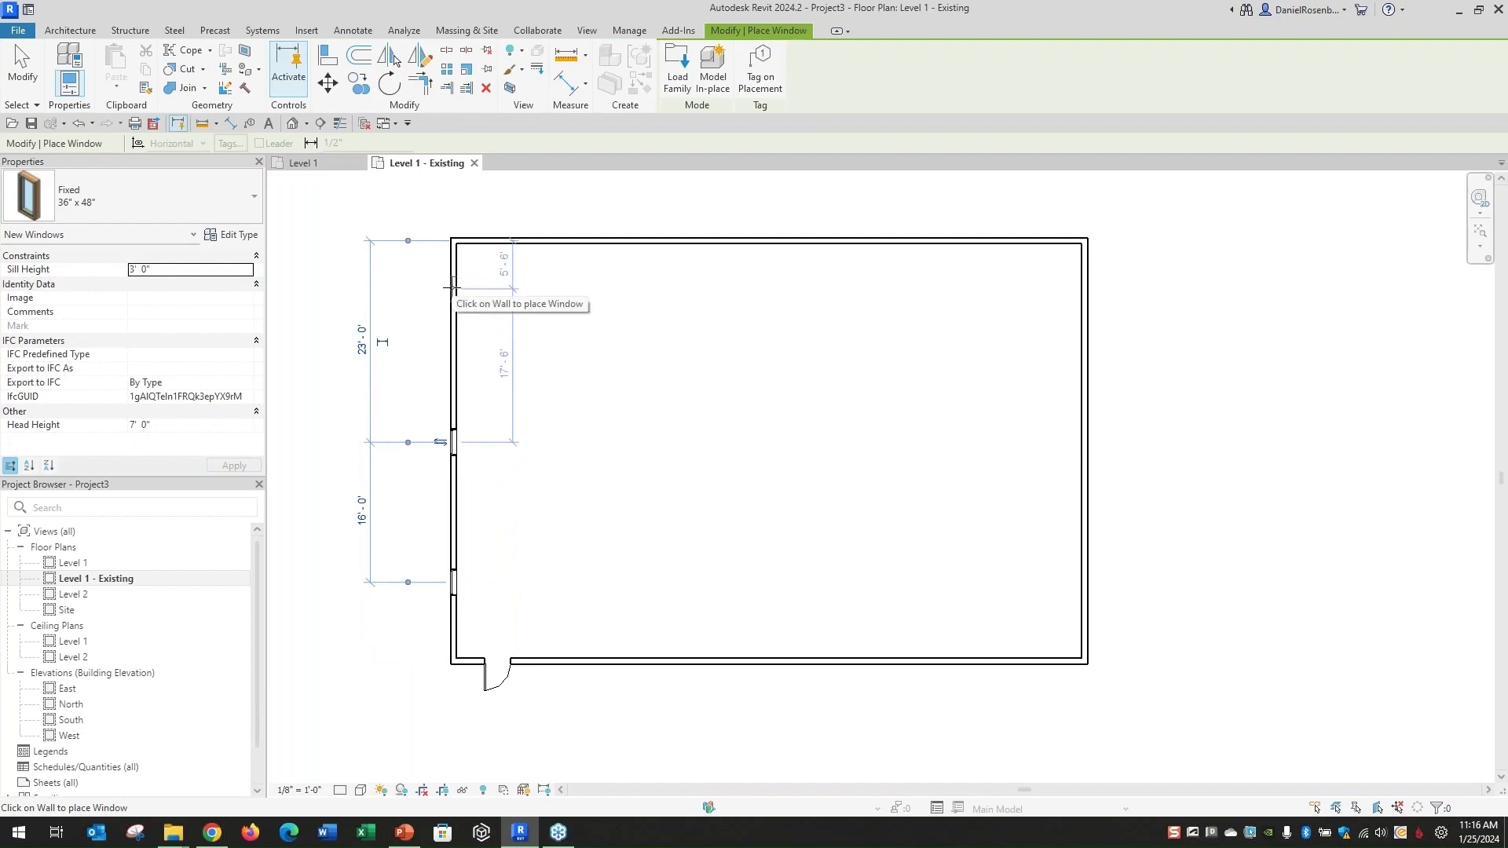
{"action": "left_click", "coordinate": [454, 287]}
{"action": "left_click", "coordinate": [555, 241]}
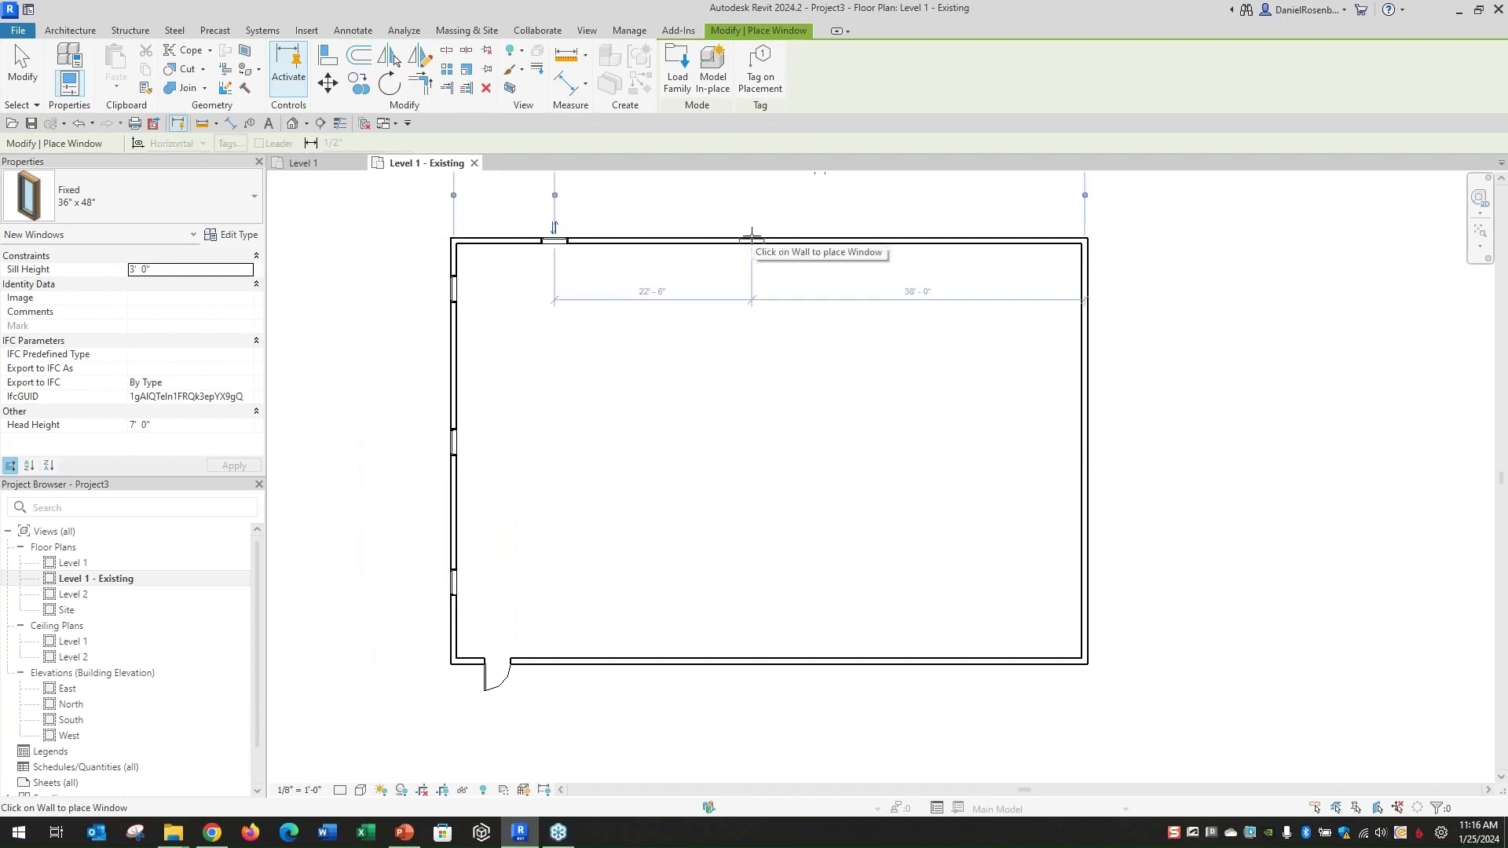
{"action": "left_click", "coordinate": [751, 235]}
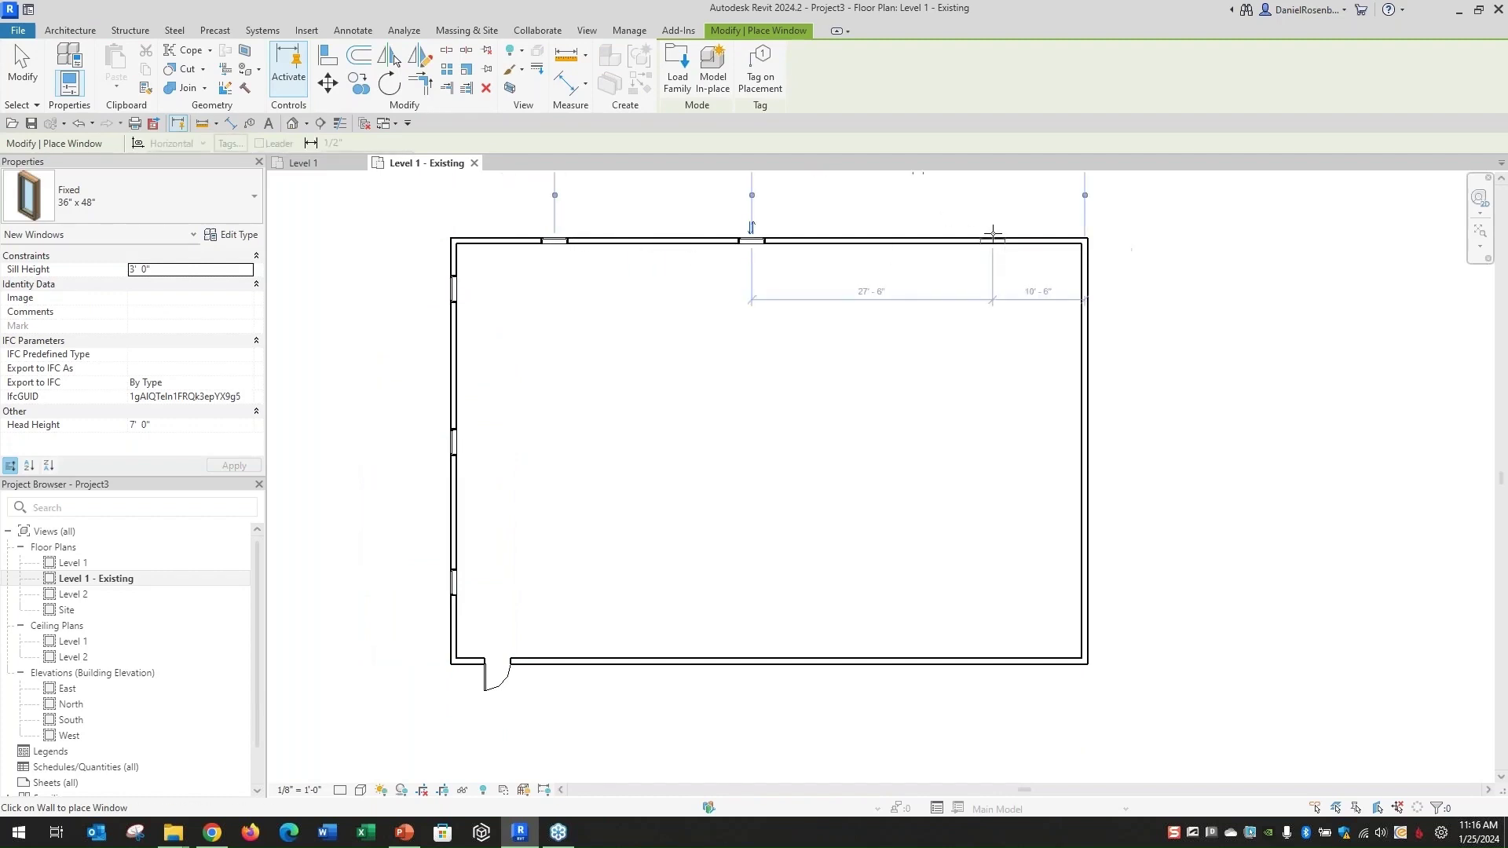
{"action": "left_click", "coordinate": [993, 233]}
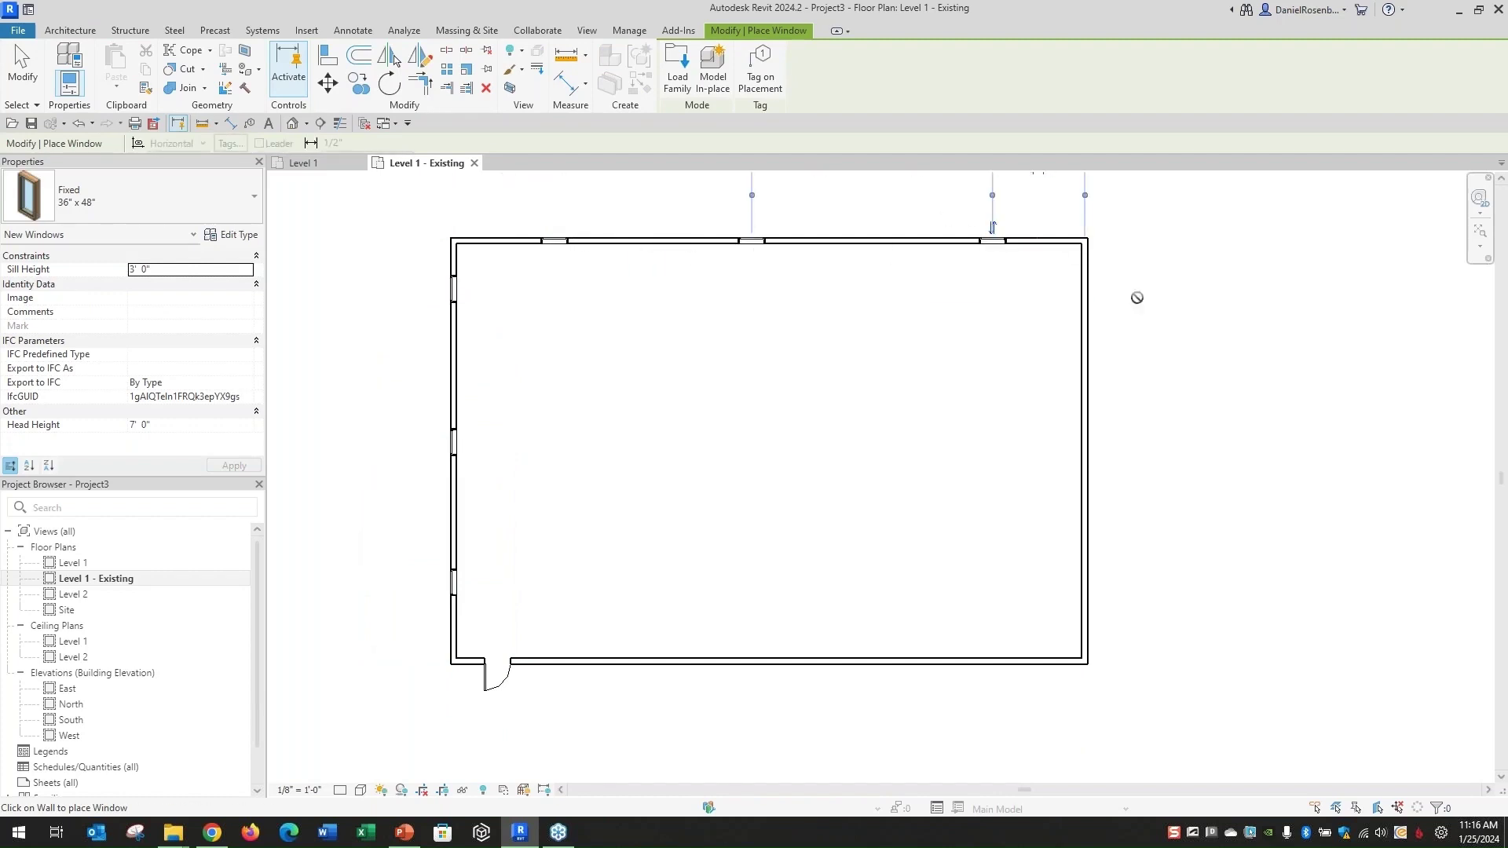
Add two windows each in the right and bottom walls, then check a window's Existing phase.
{"action": "left_click", "coordinate": [1092, 285]}
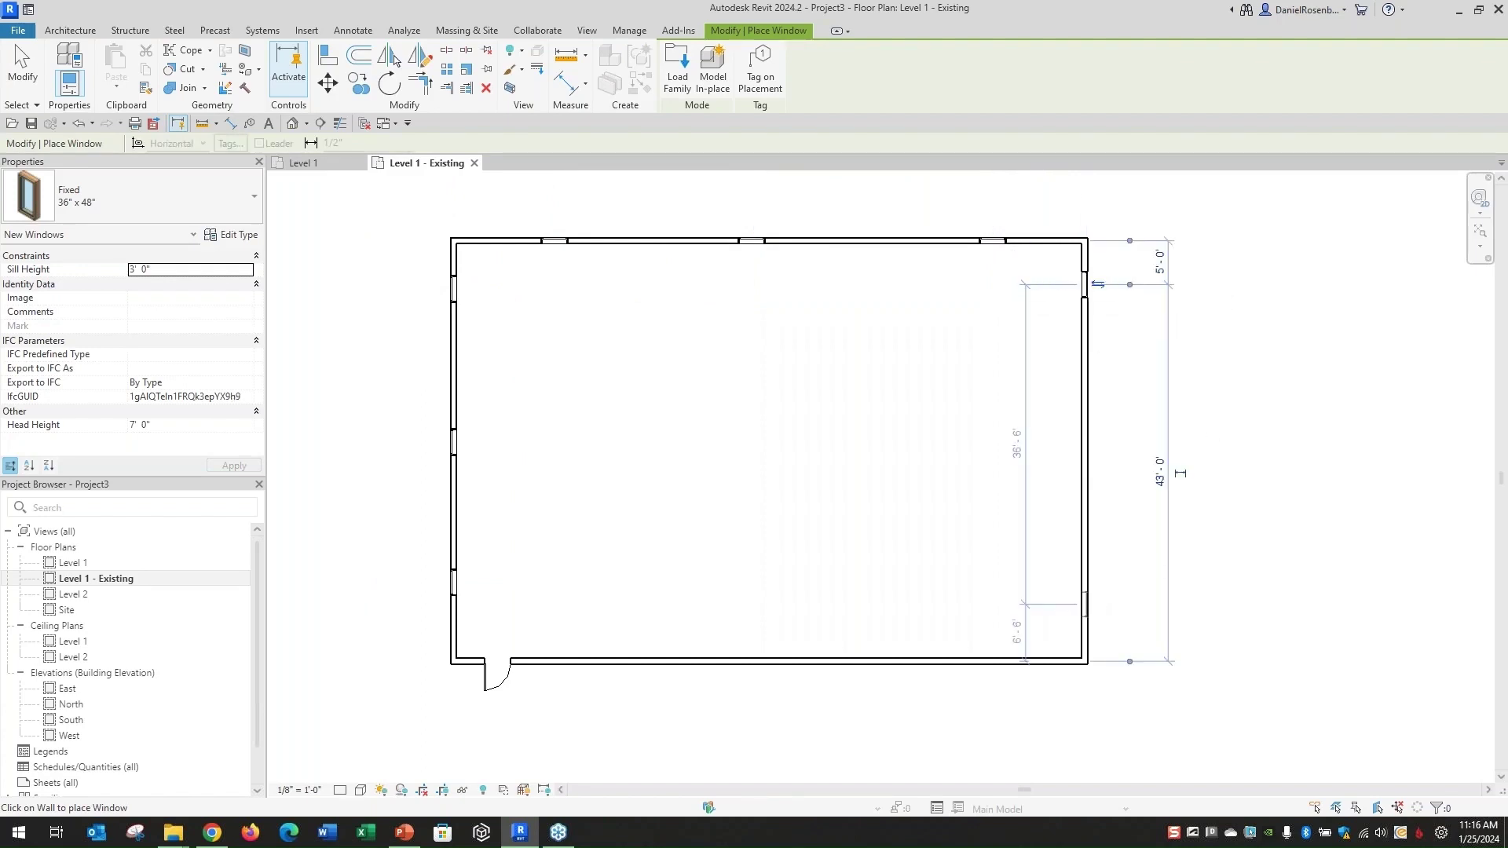
{"action": "left_click", "coordinate": [1088, 605]}
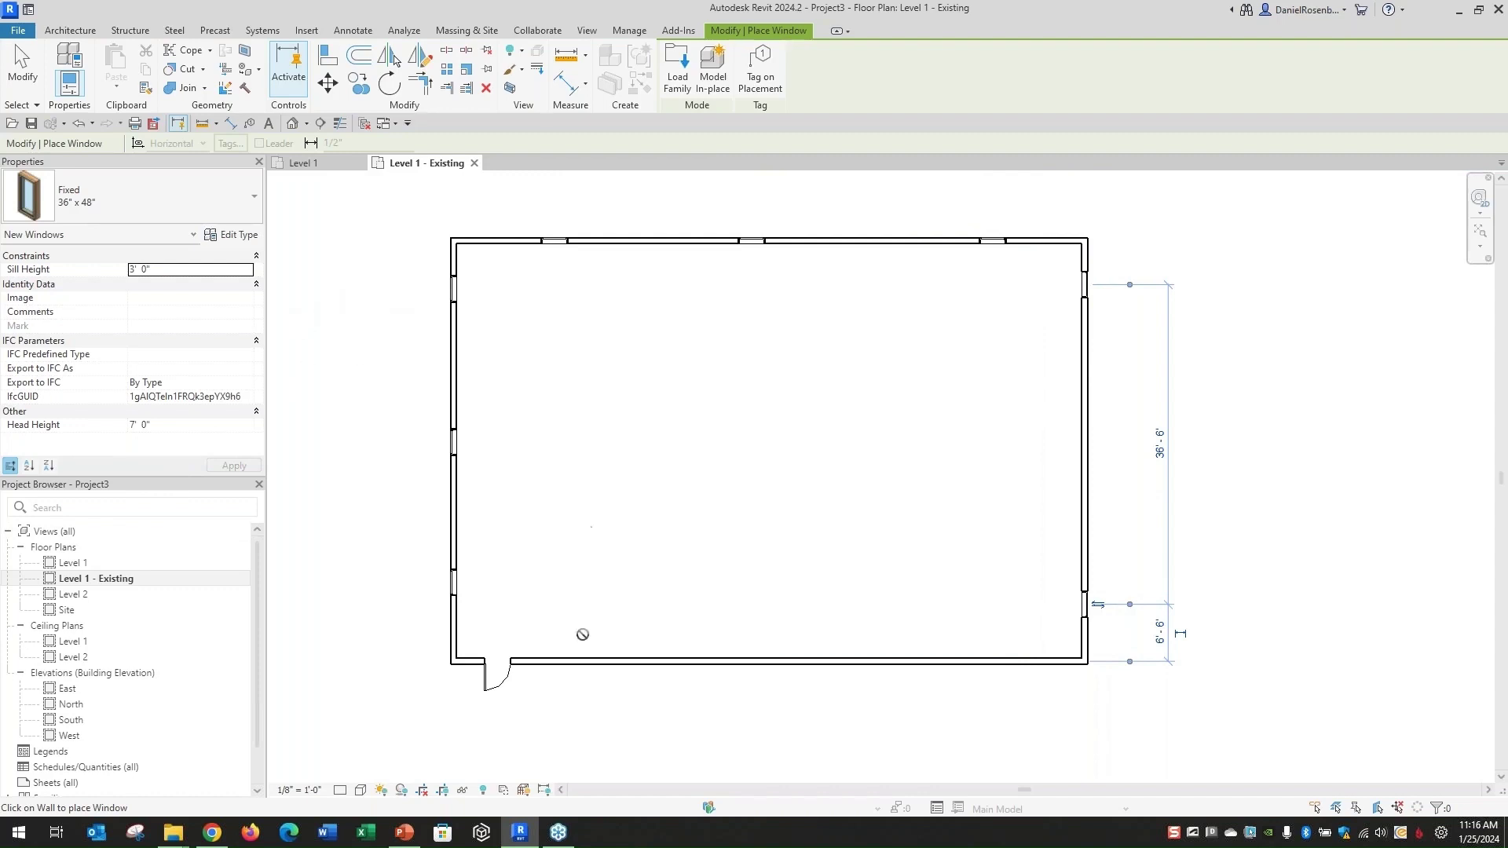
{"action": "left_click", "coordinate": [581, 662]}
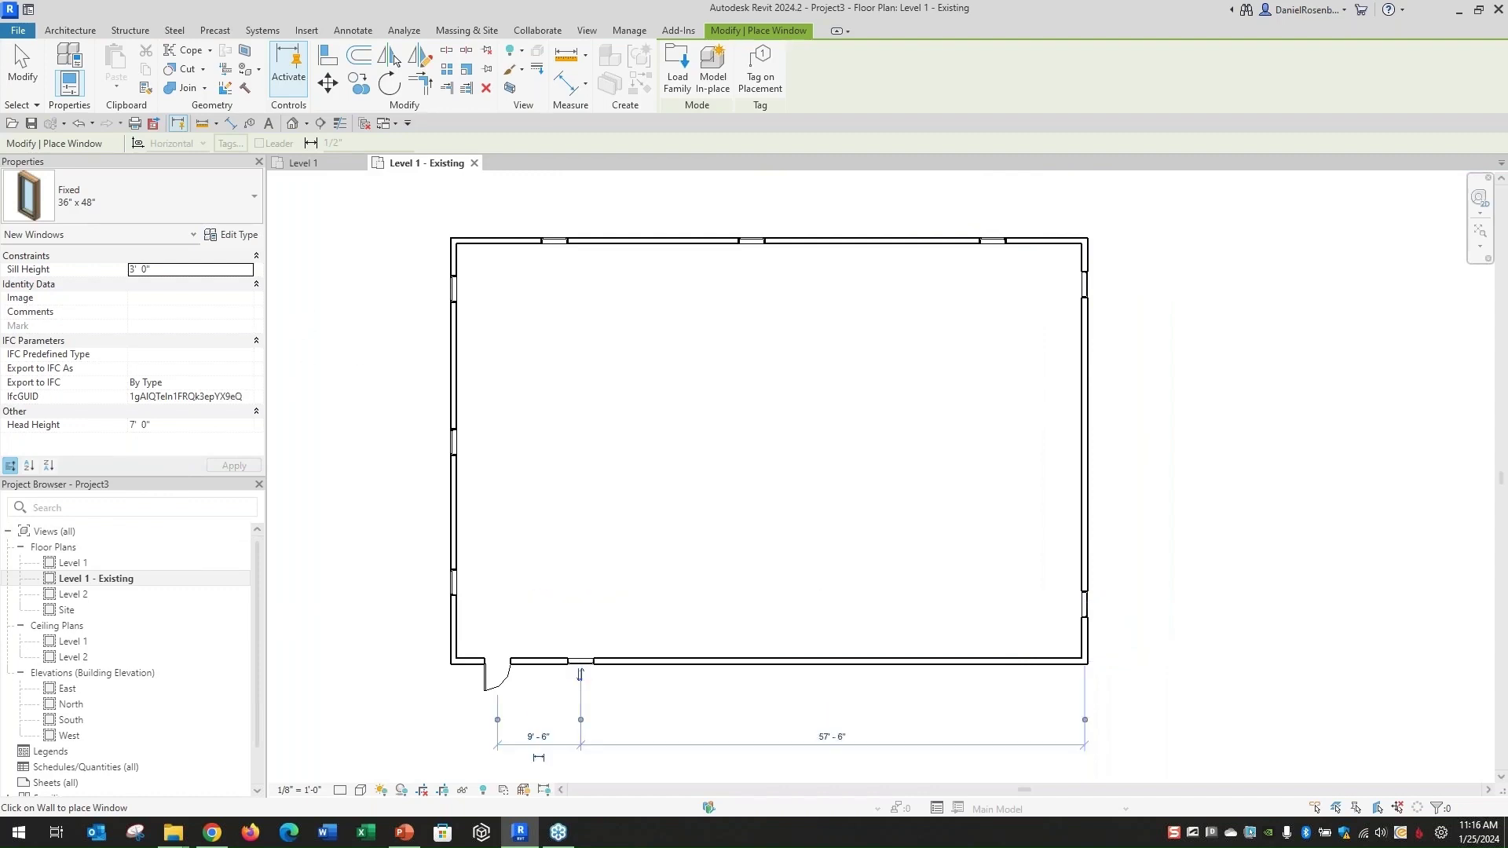
{"action": "left_click", "coordinate": [984, 662]}
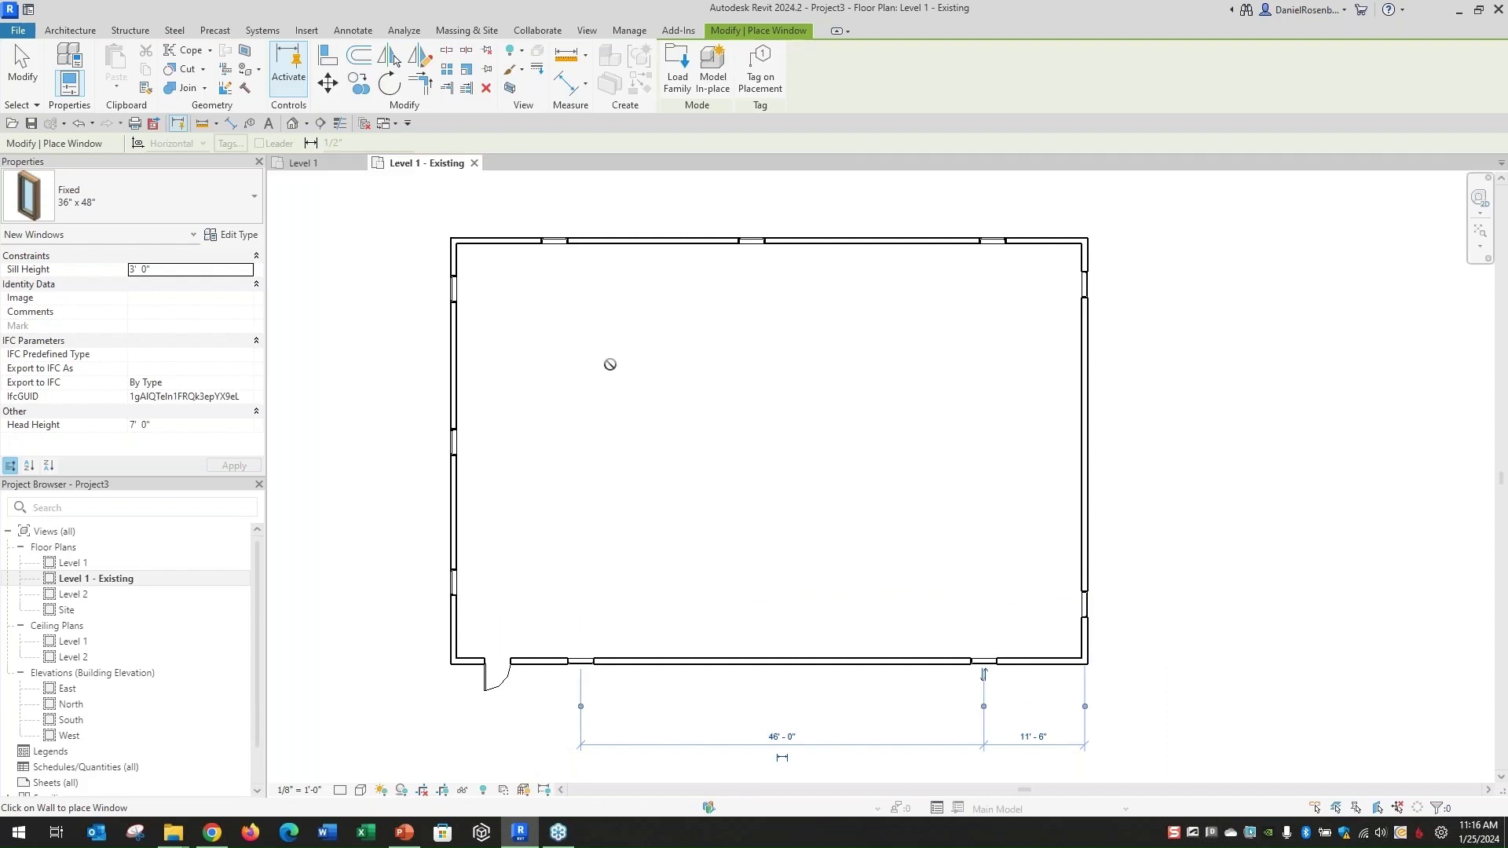
{"action": "scroll", "coordinate": [610, 365], "scroll_direction": "up", "scroll_amount": 1}
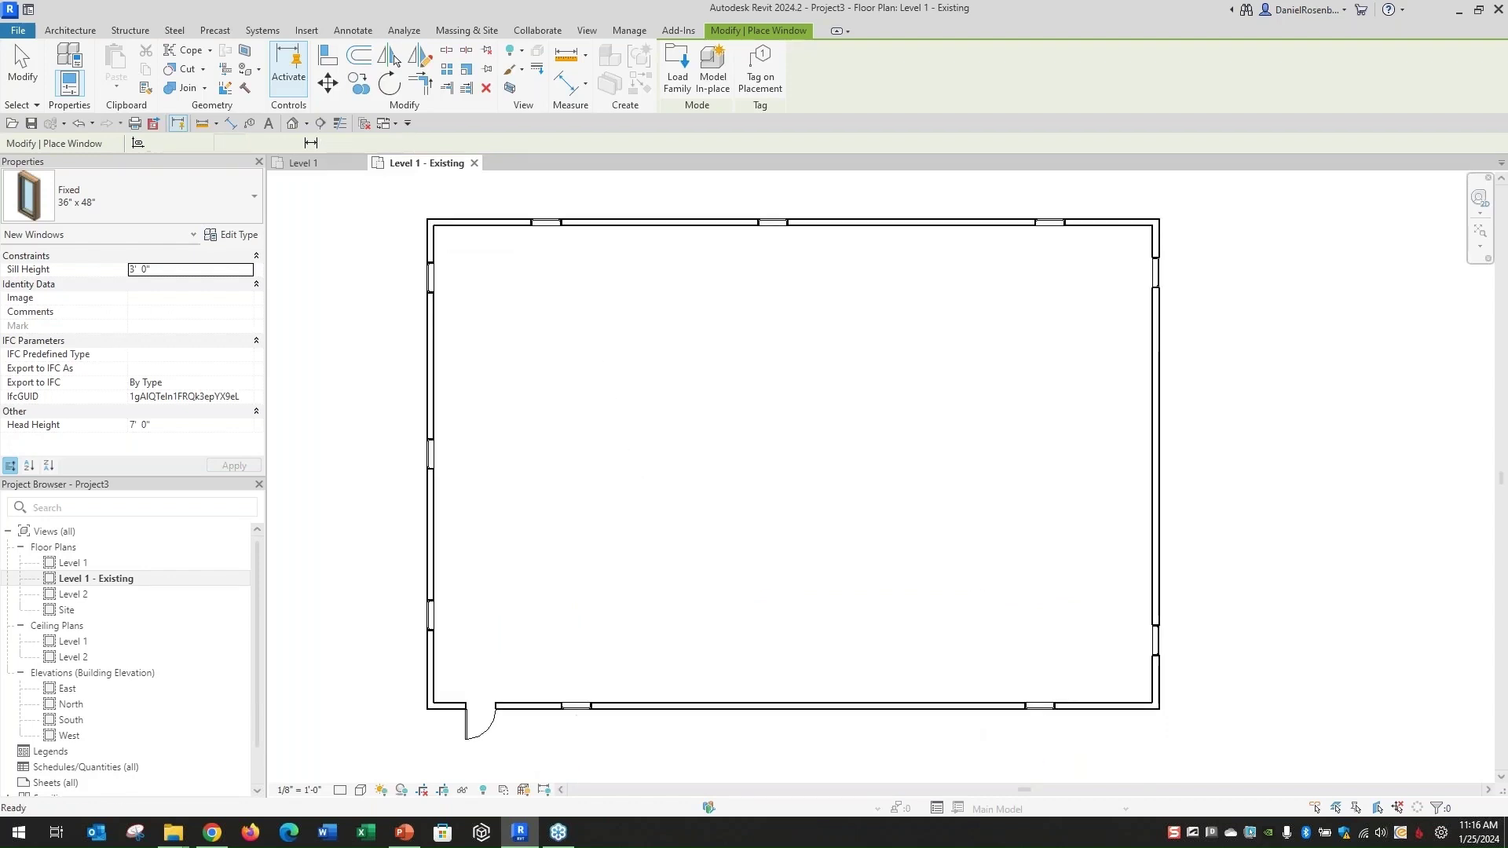
{"action": "key", "text": "Escape"}
{"action": "key", "text": "Escape"}
{"action": "left_click", "coordinate": [445, 283]}
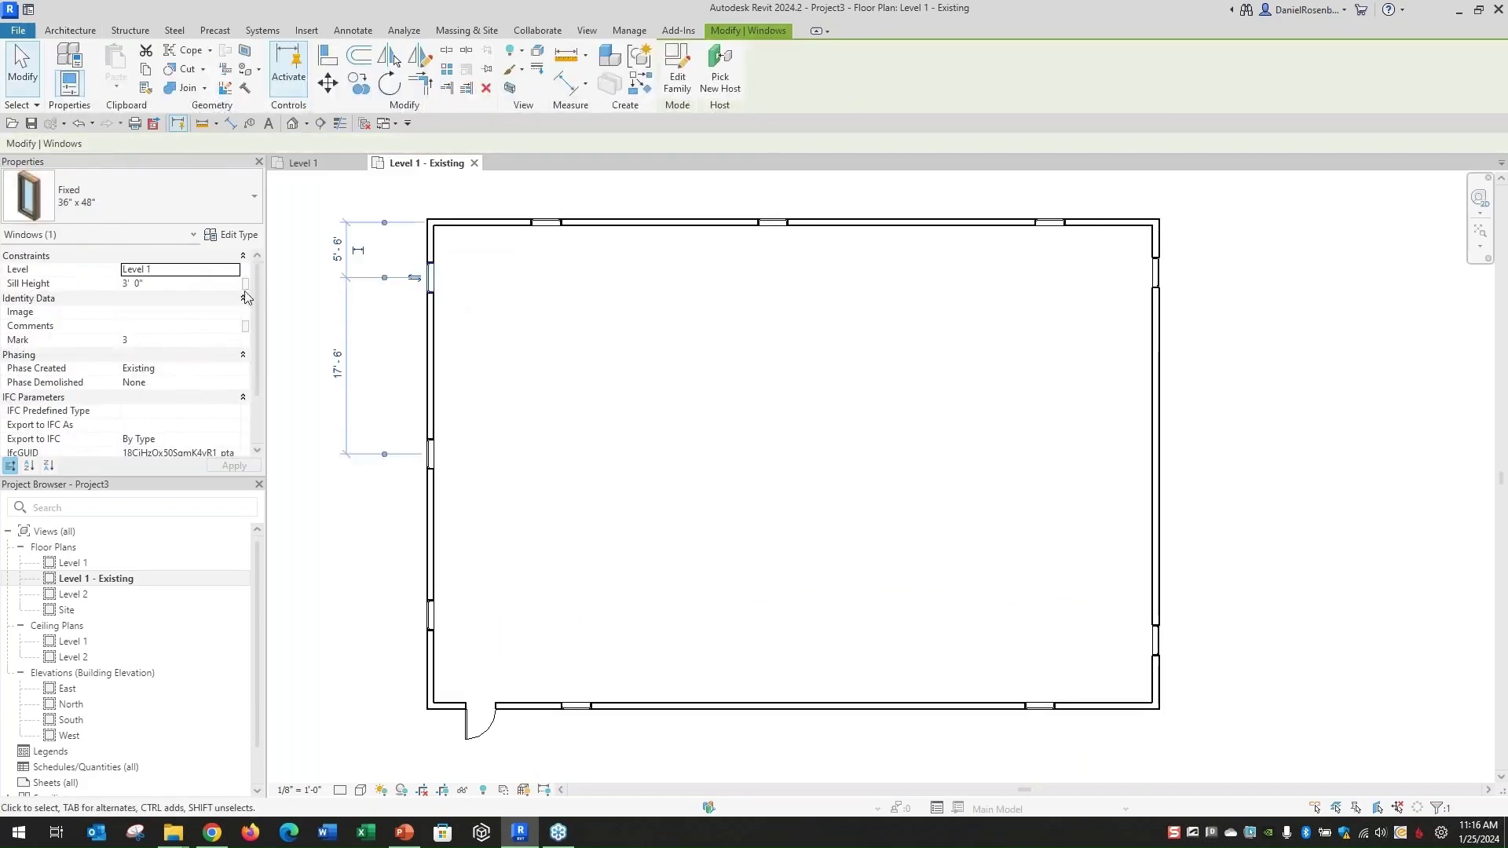
{"action": "scroll", "coordinate": [235, 352], "scroll_direction": "down", "scroll_amount": 2}
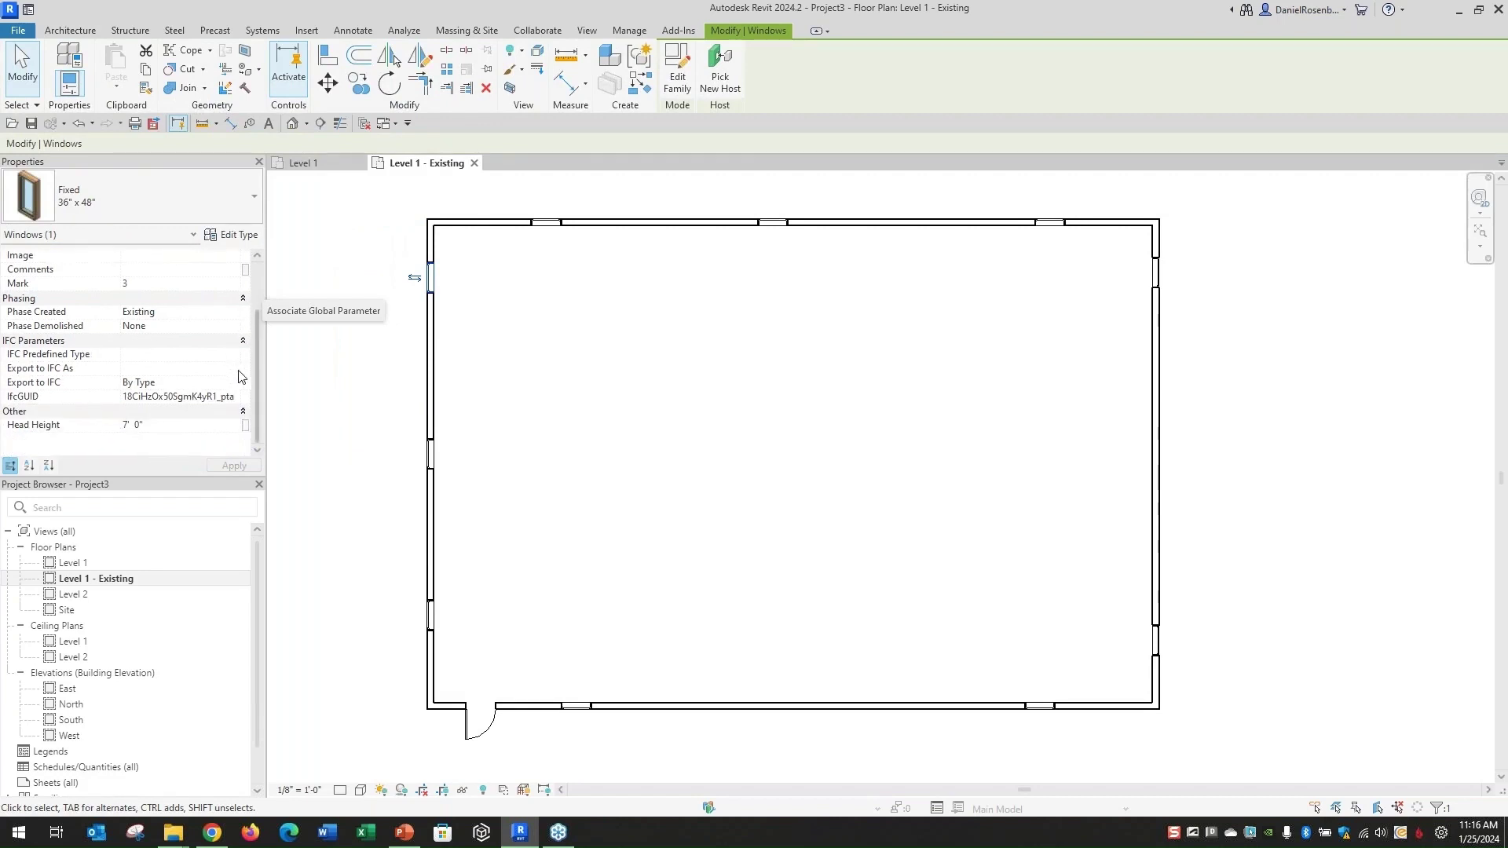
{"action": "left_click", "coordinate": [329, 314]}
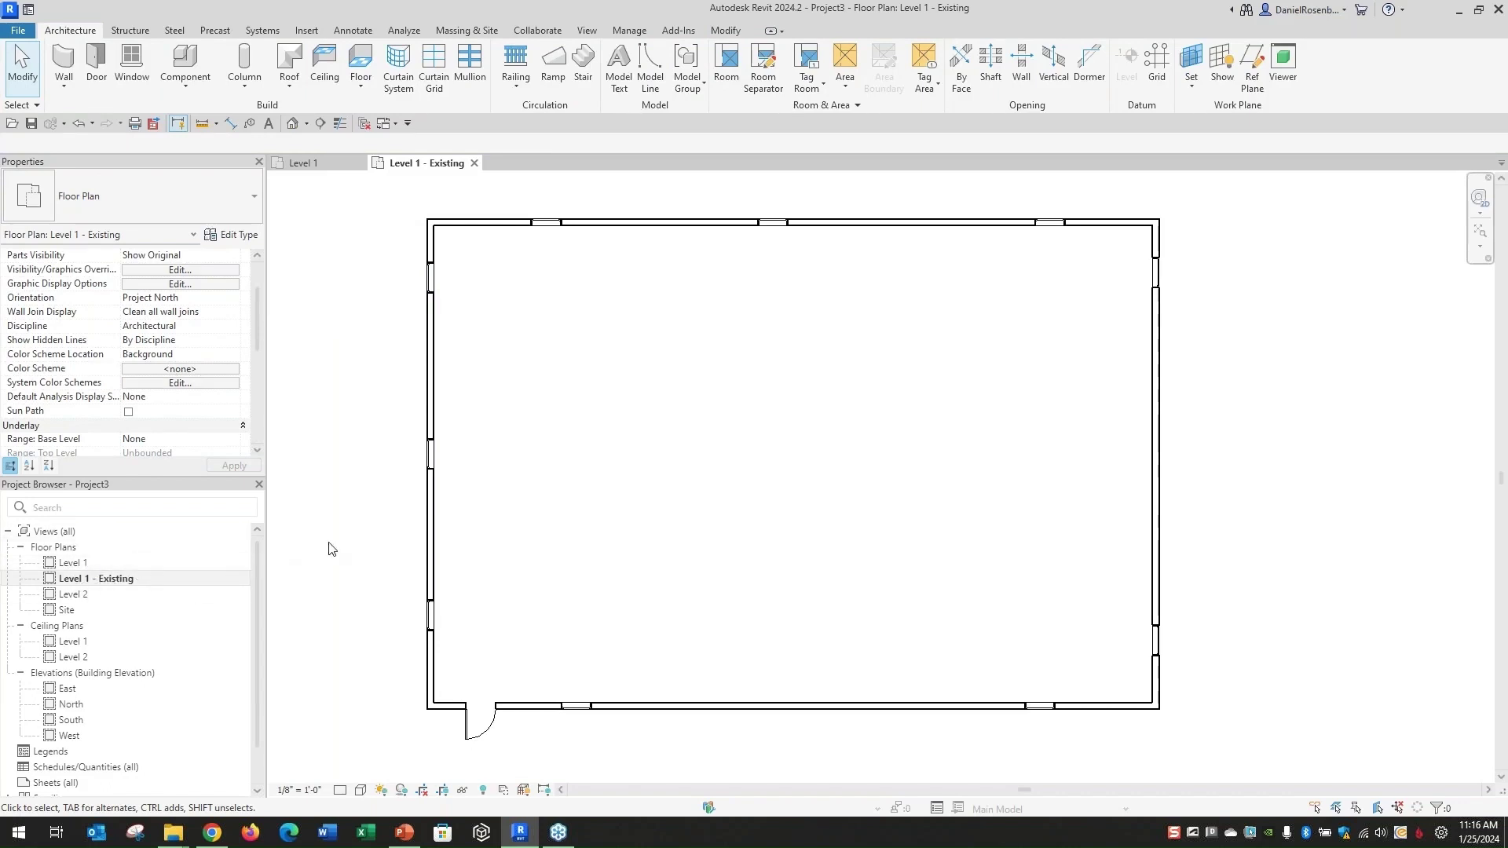
Start a wall with the Interior - 4 7/8" Partition (1-hr) type.
{"action": "left_click", "coordinate": [62, 87]}
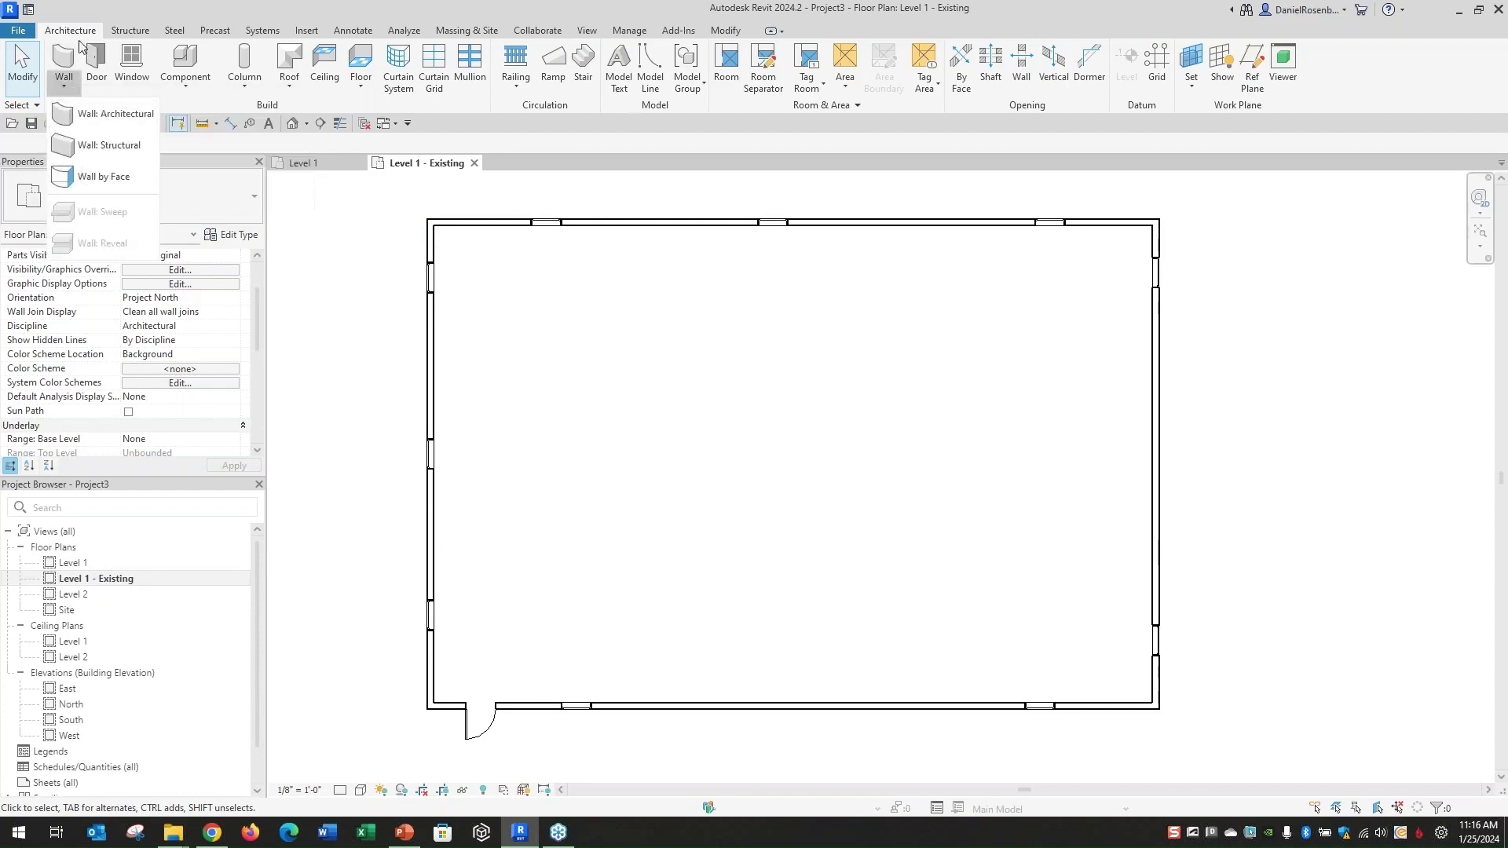
{"action": "left_click", "coordinate": [58, 68]}
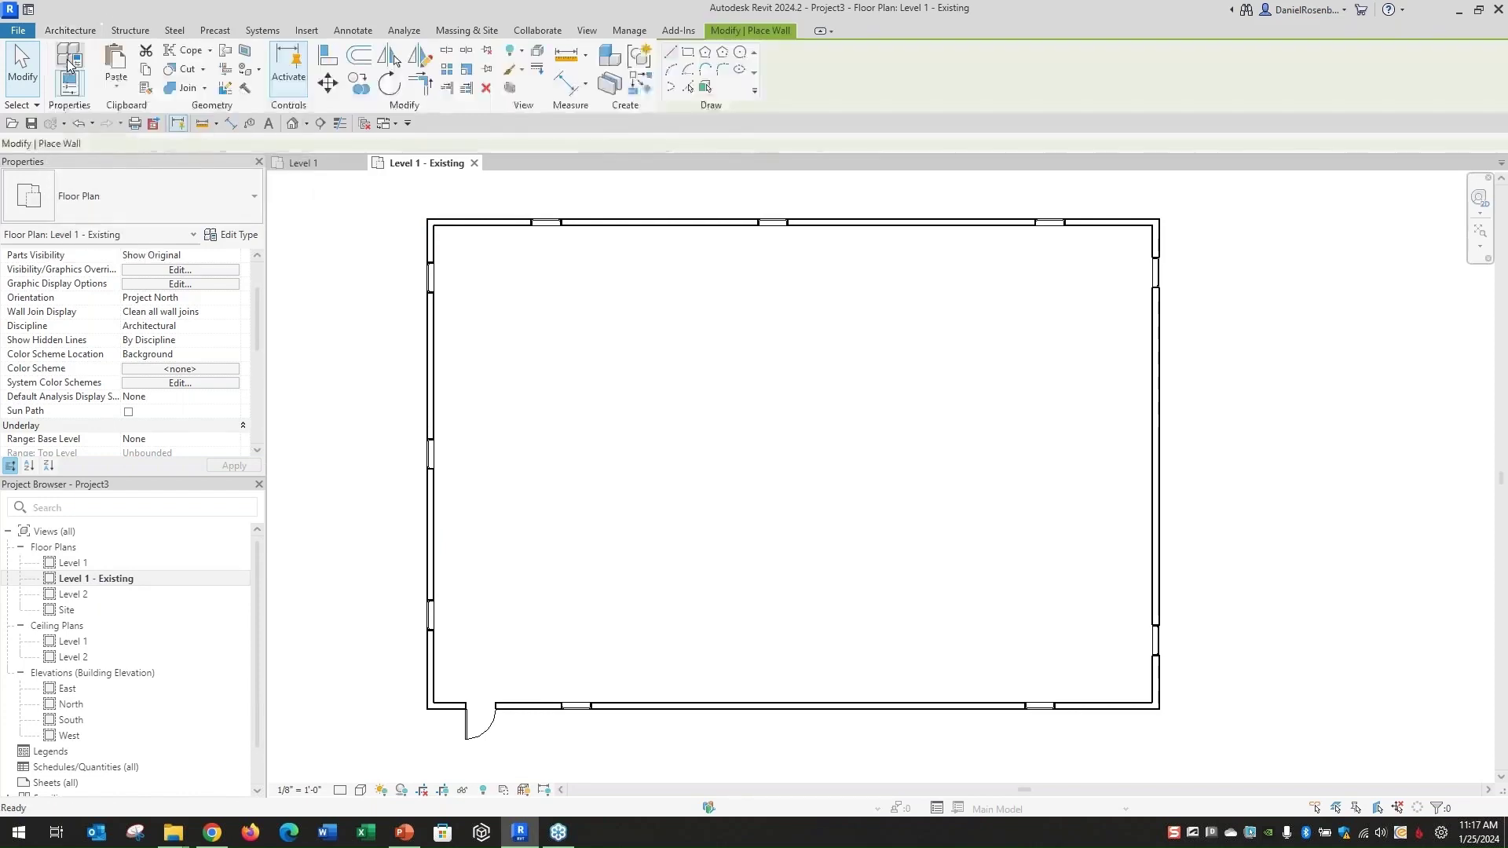
{"action": "left_click", "coordinate": [66, 198]}
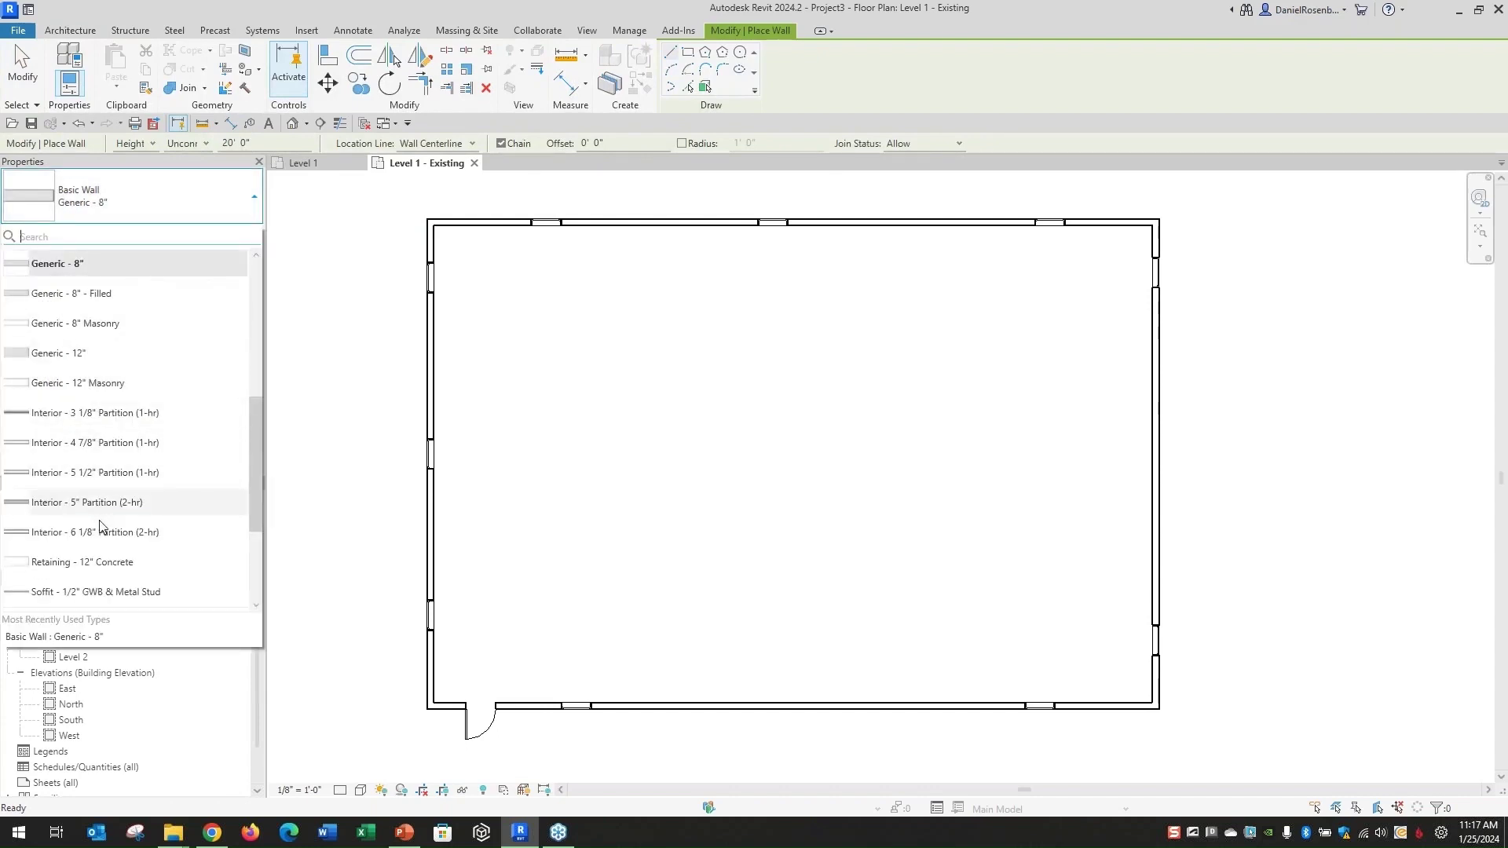
{"action": "scroll", "coordinate": [94, 488], "scroll_direction": "down", "scroll_amount": 1}
{"action": "scroll", "coordinate": [98, 479], "scroll_direction": "up", "scroll_amount": 2}
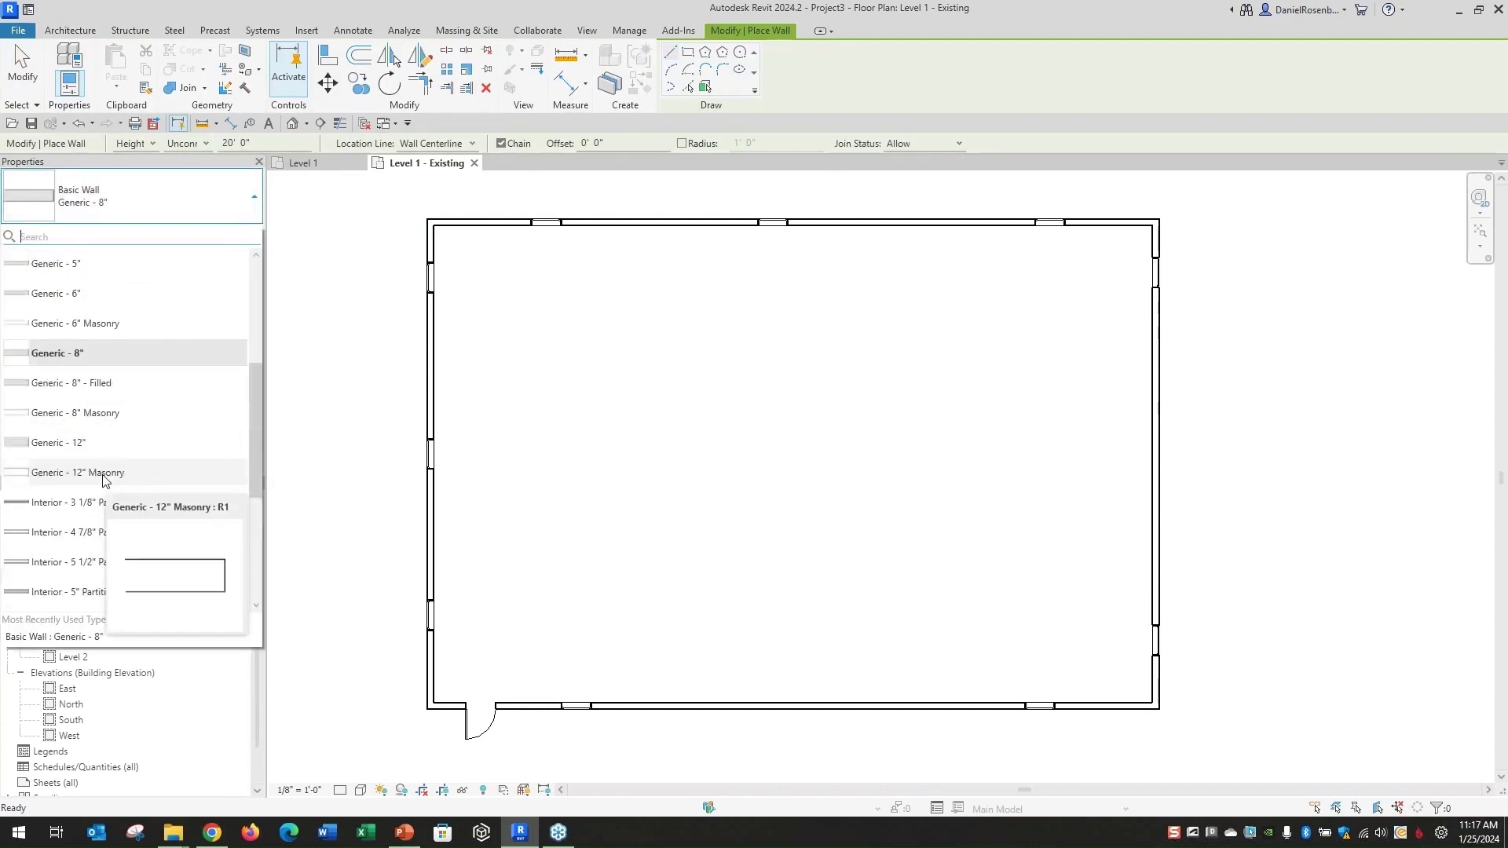
{"action": "type", "text": "int"}
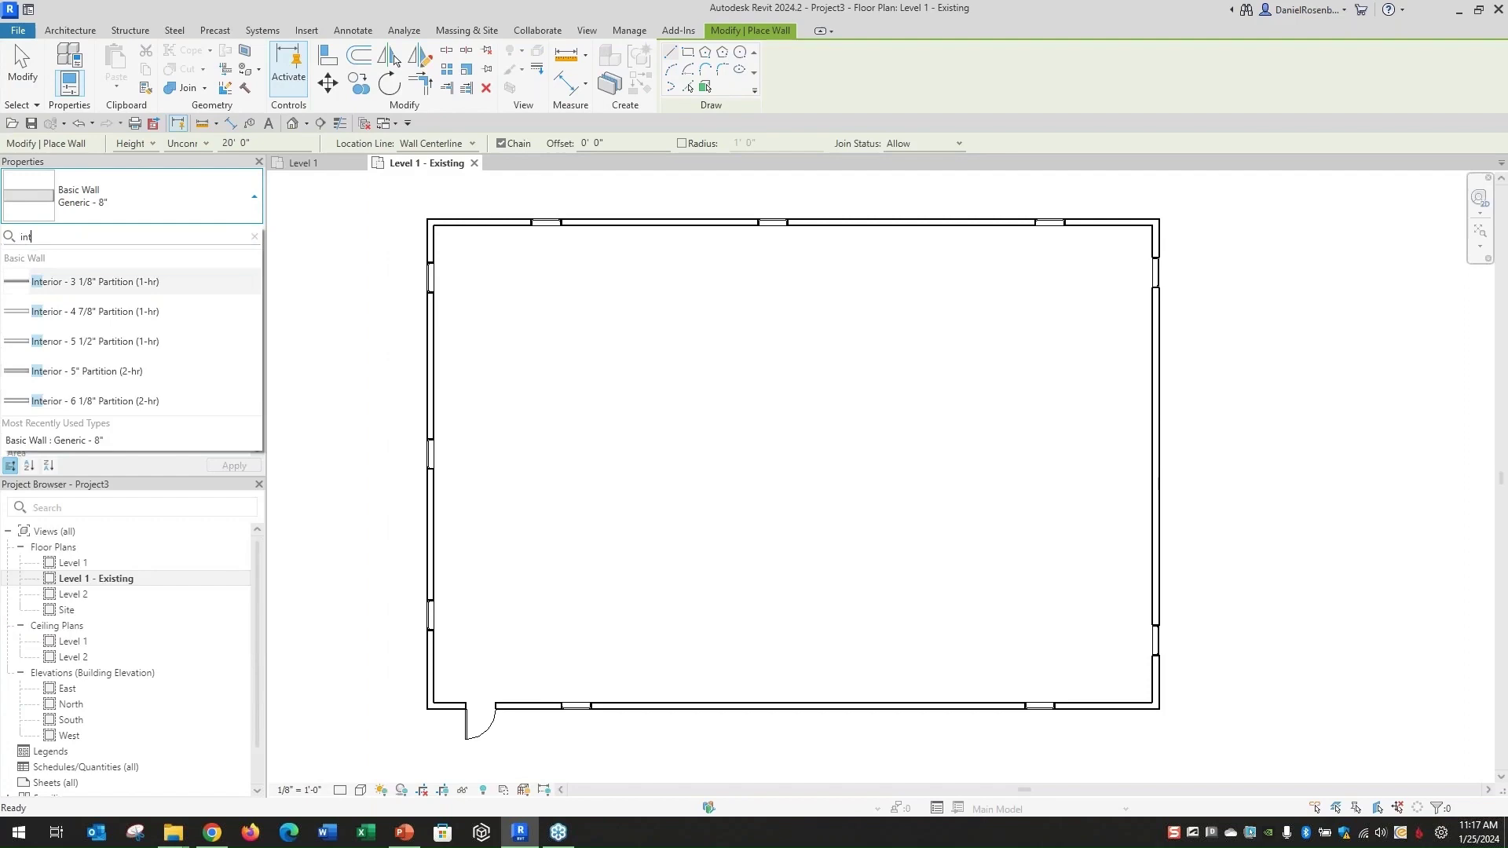
{"action": "left_click", "coordinate": [95, 311]}
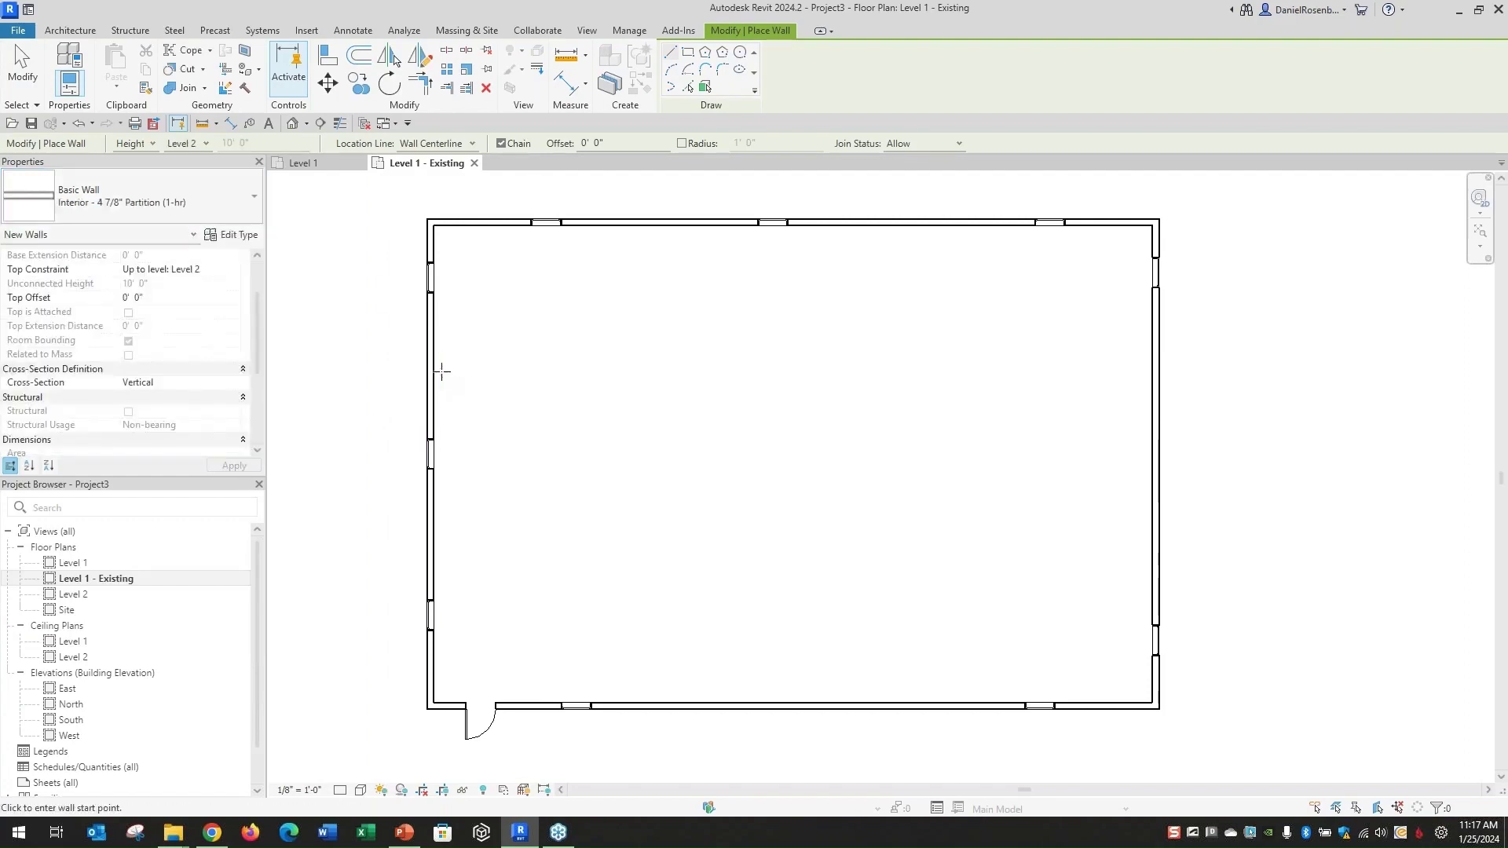
Draw a partition from the left exterior wall that turns up to the top wall, plus a long vertical partition.
{"action": "left_click", "coordinate": [482, 371]}
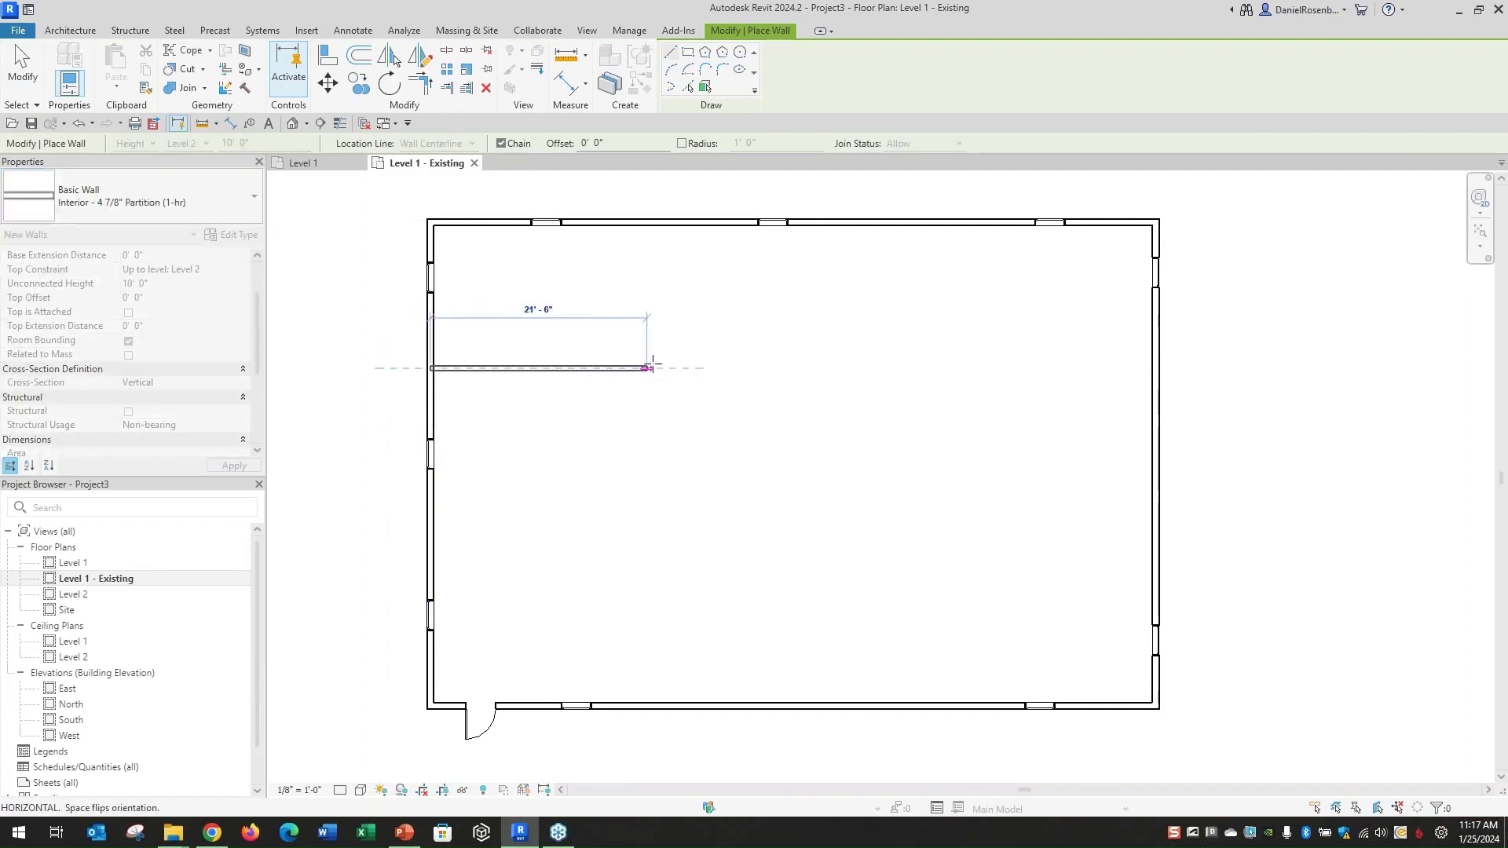
{"action": "left_click", "coordinate": [653, 368]}
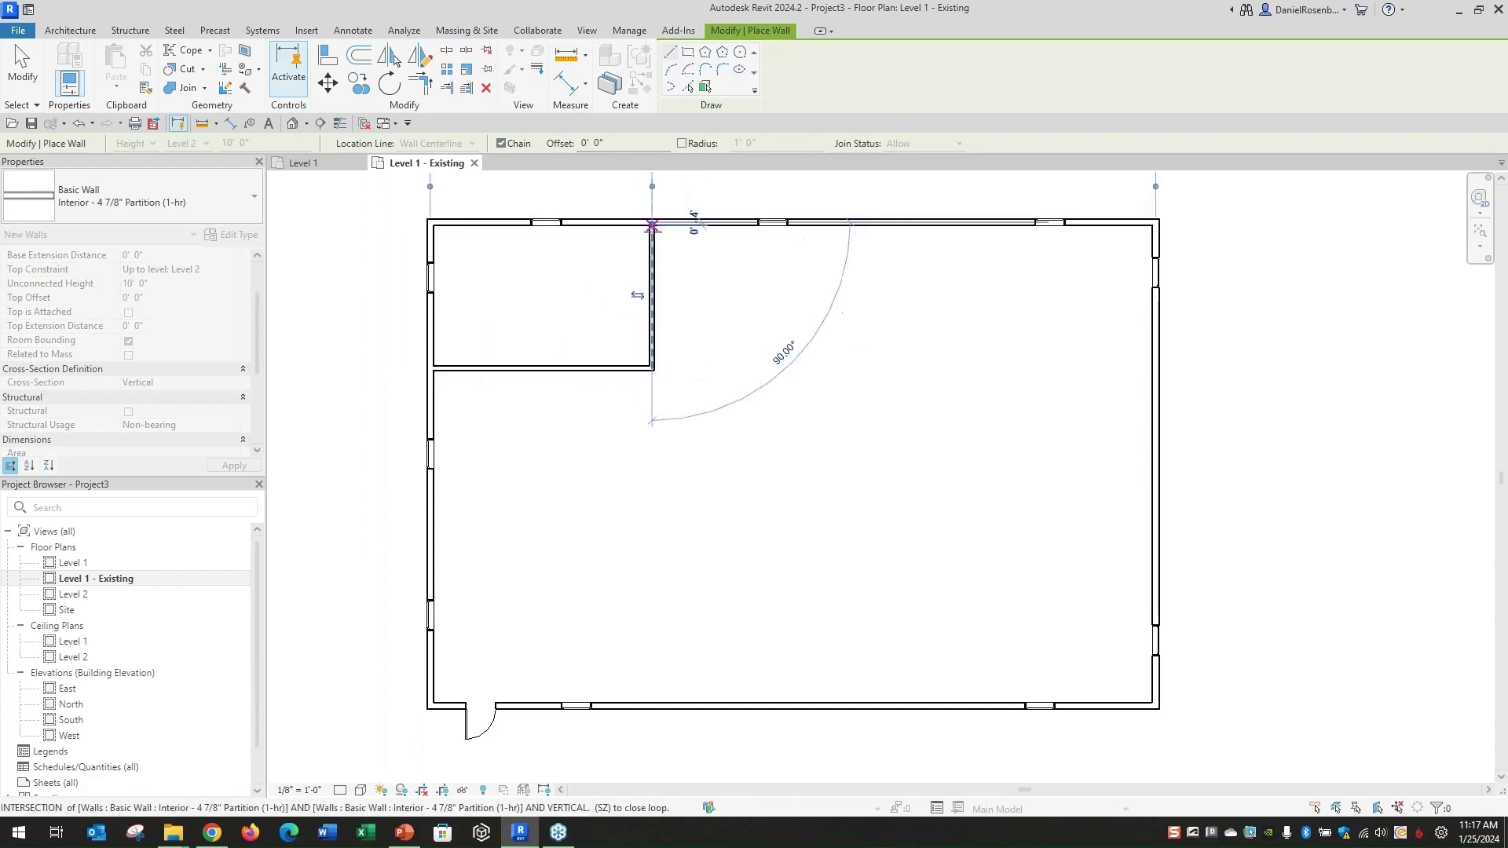
{"action": "left_click", "coordinate": [652, 225]}
{"action": "key", "text": "Escape"}
{"action": "key", "text": "Escape"}
{"action": "left_click", "coordinate": [651, 314]}
{"action": "left_click", "coordinate": [652, 222]}
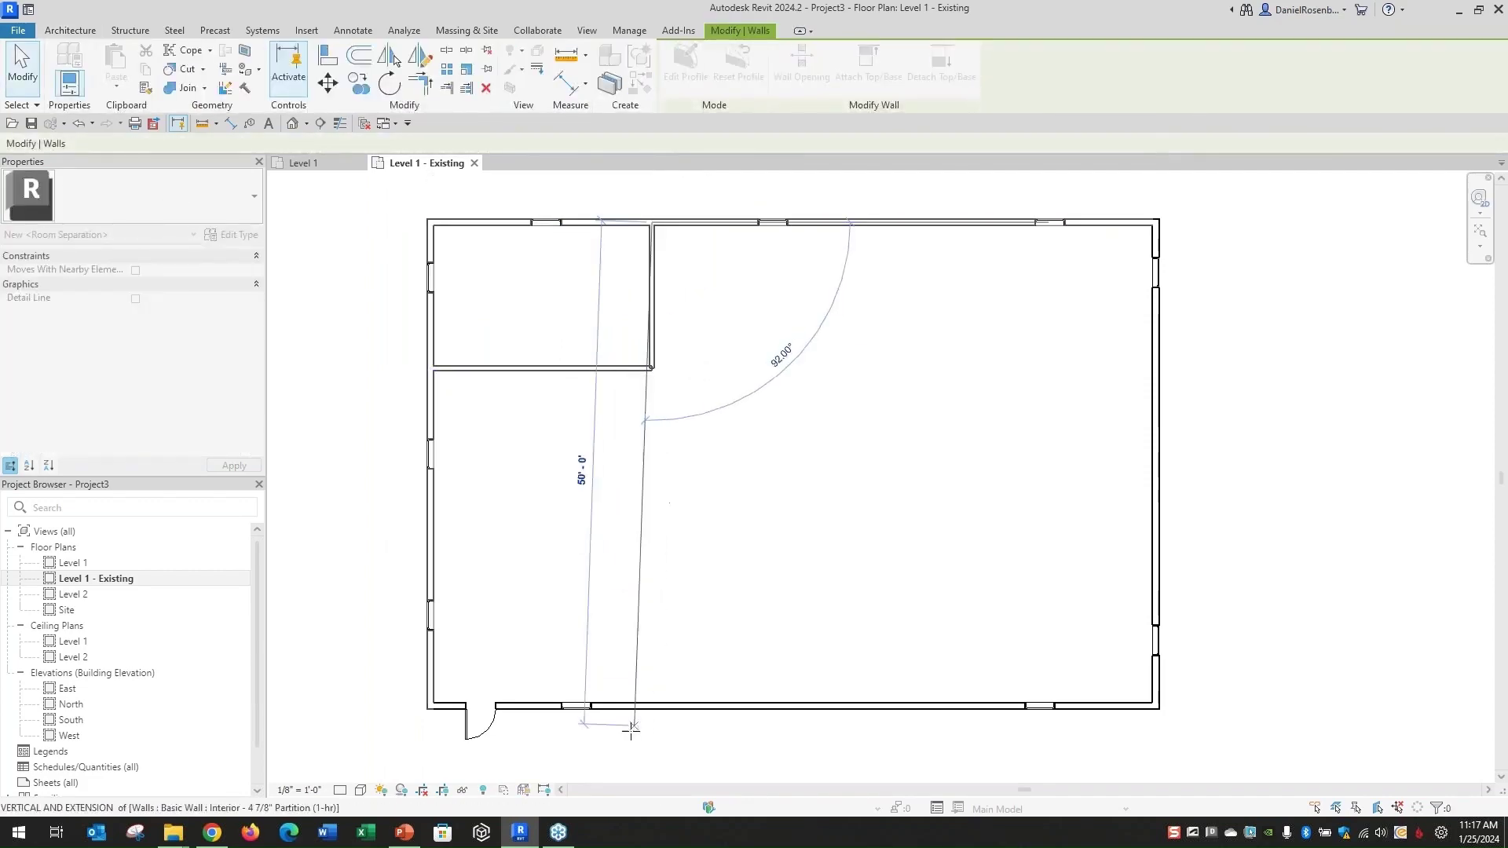
{"action": "key", "text": "Escape"}
Draw a partition from the long vertical wall across and down to the bottom exterior wall.
{"action": "left_click", "coordinate": [660, 550]}
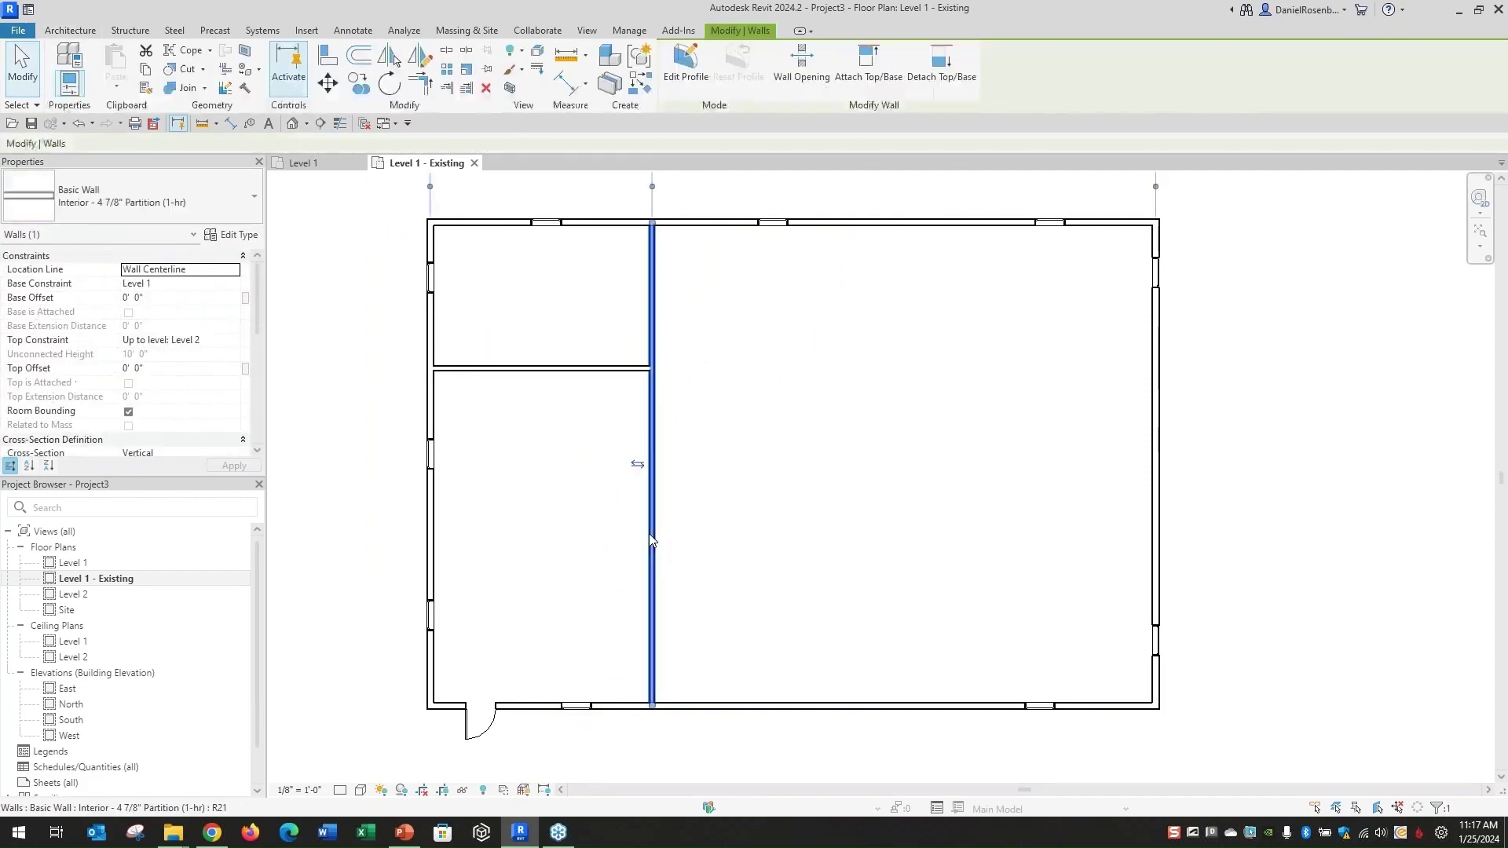
{"action": "key", "text": "w"}
{"action": "key", "text": "a"}
{"action": "left_click", "coordinate": [652, 505]}
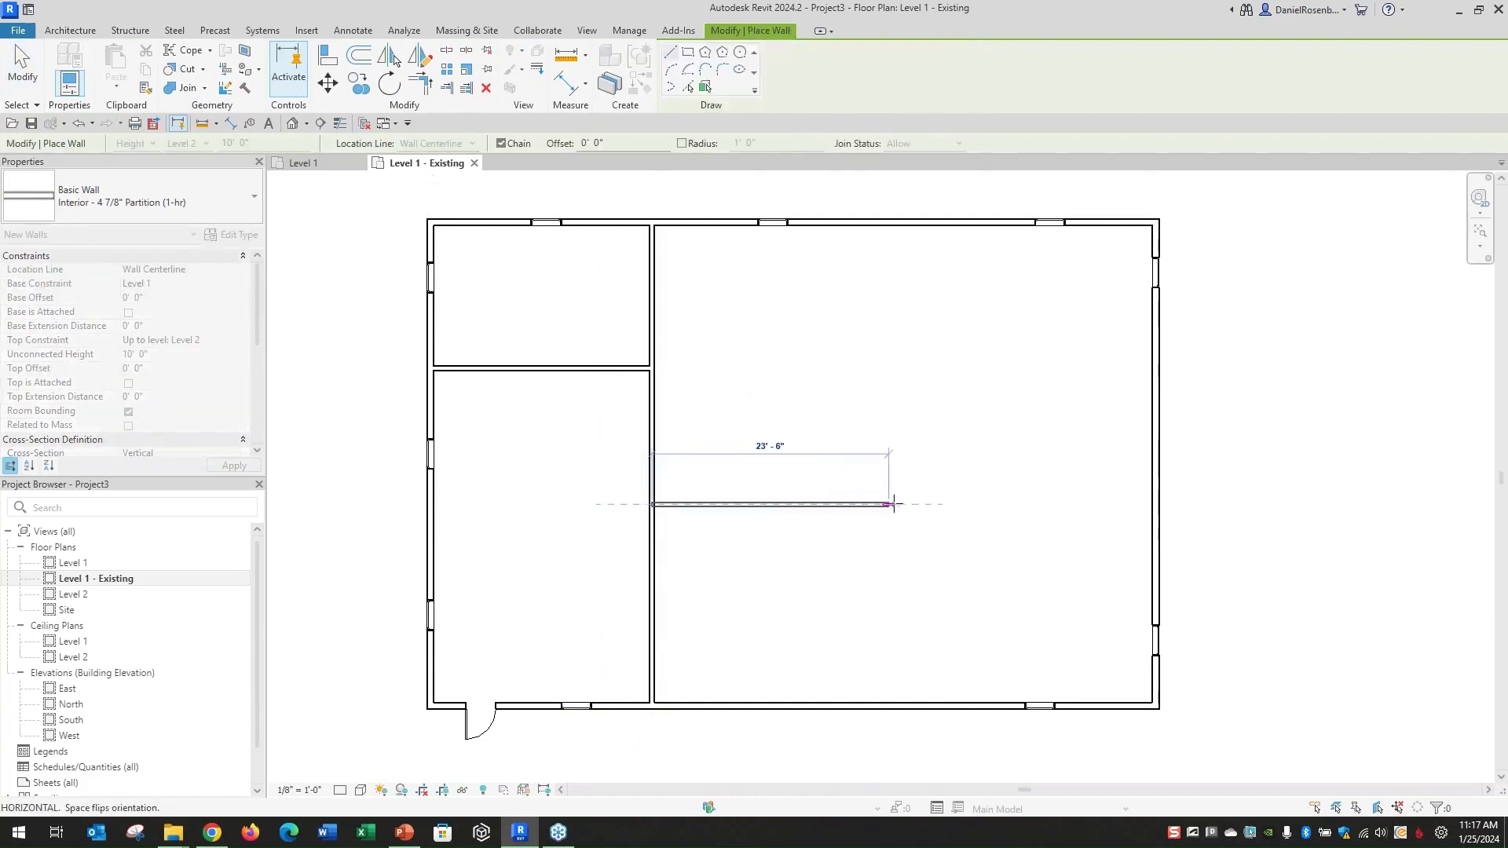
{"action": "left_click", "coordinate": [939, 504]}
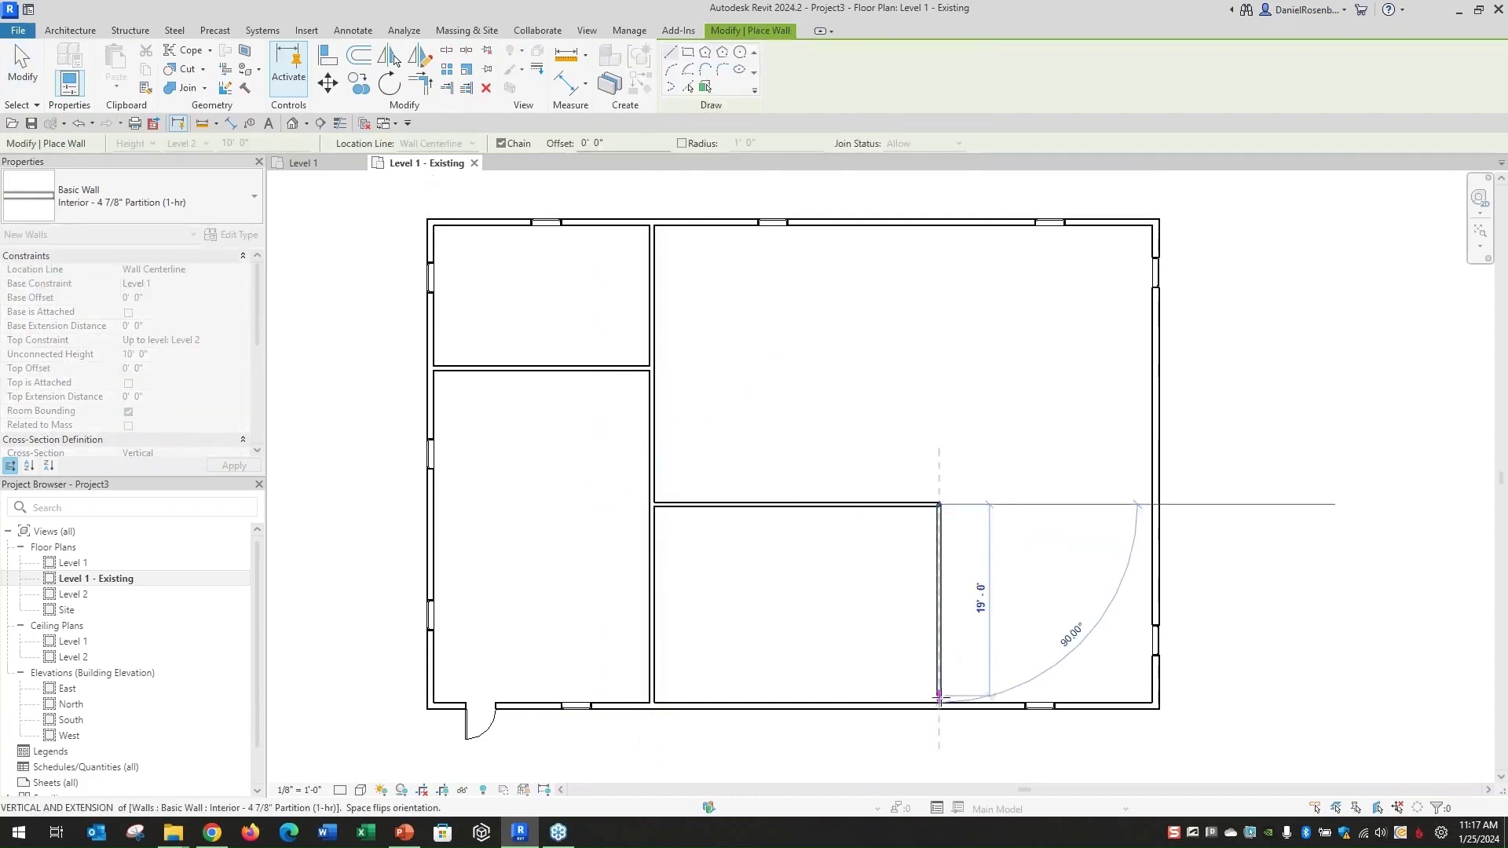
{"action": "left_click", "coordinate": [939, 705]}
{"action": "key", "text": "Escape"}
{"action": "key", "text": "Escape"}
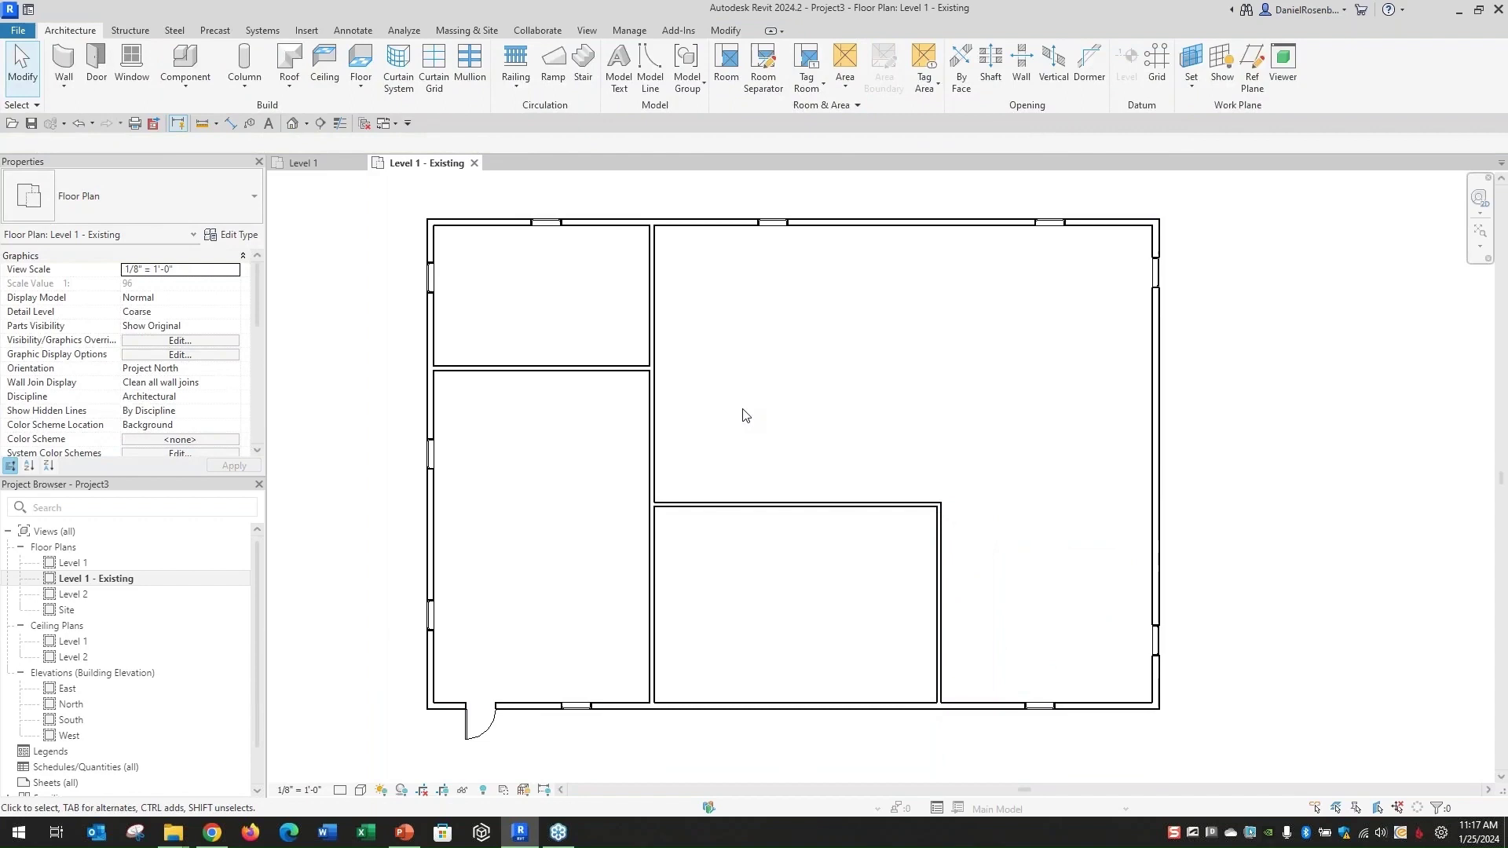
In Level 1, set Phase Demolished to New Construction for both walls around the lower middle room.
{"action": "double_click", "coordinate": [91, 562]}
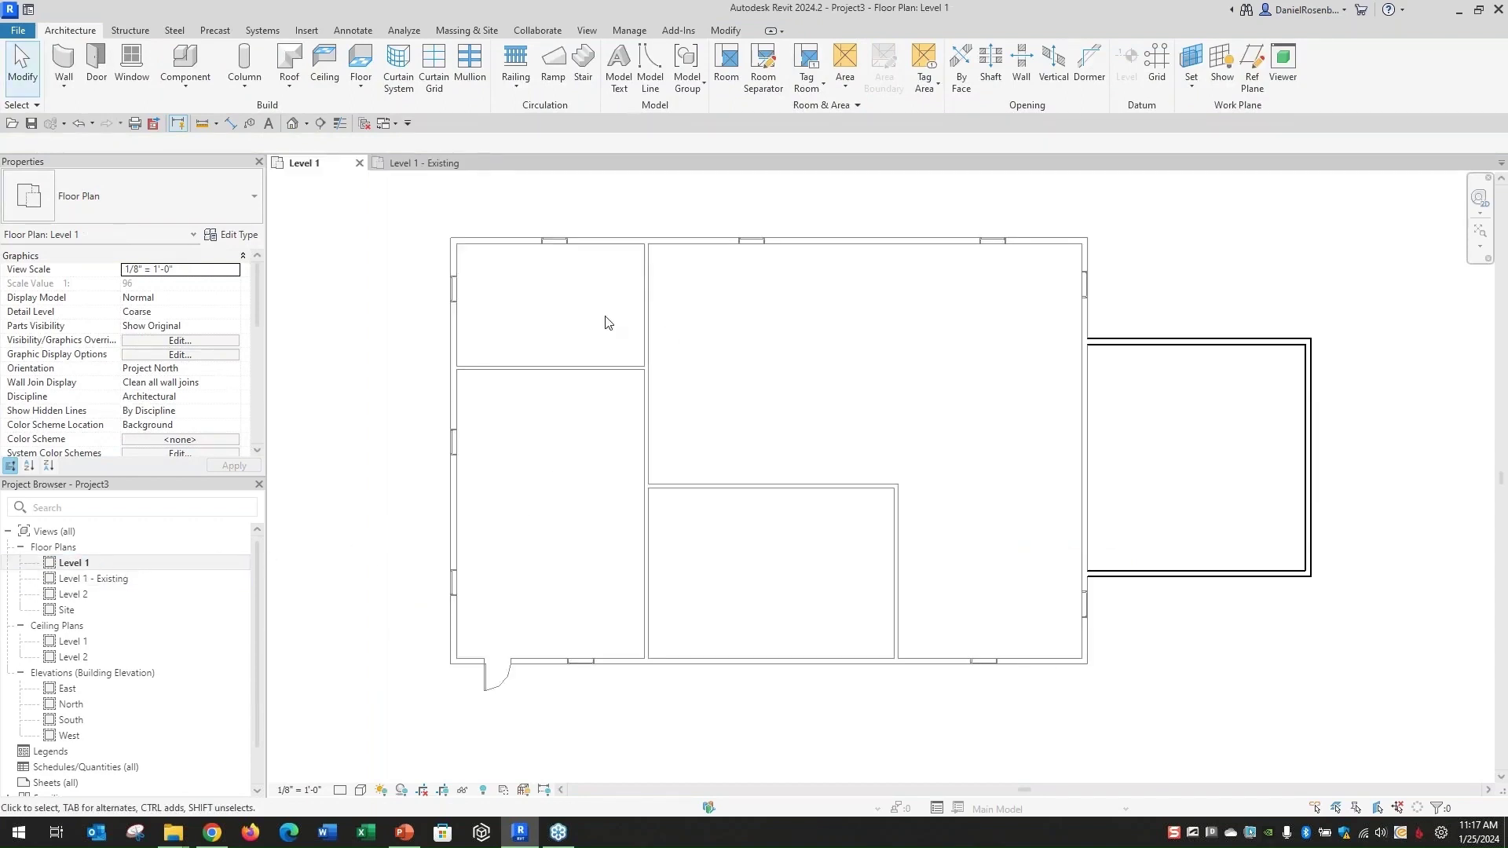
{"action": "scroll", "coordinate": [981, 394], "scroll_direction": "up", "scroll_amount": 1}
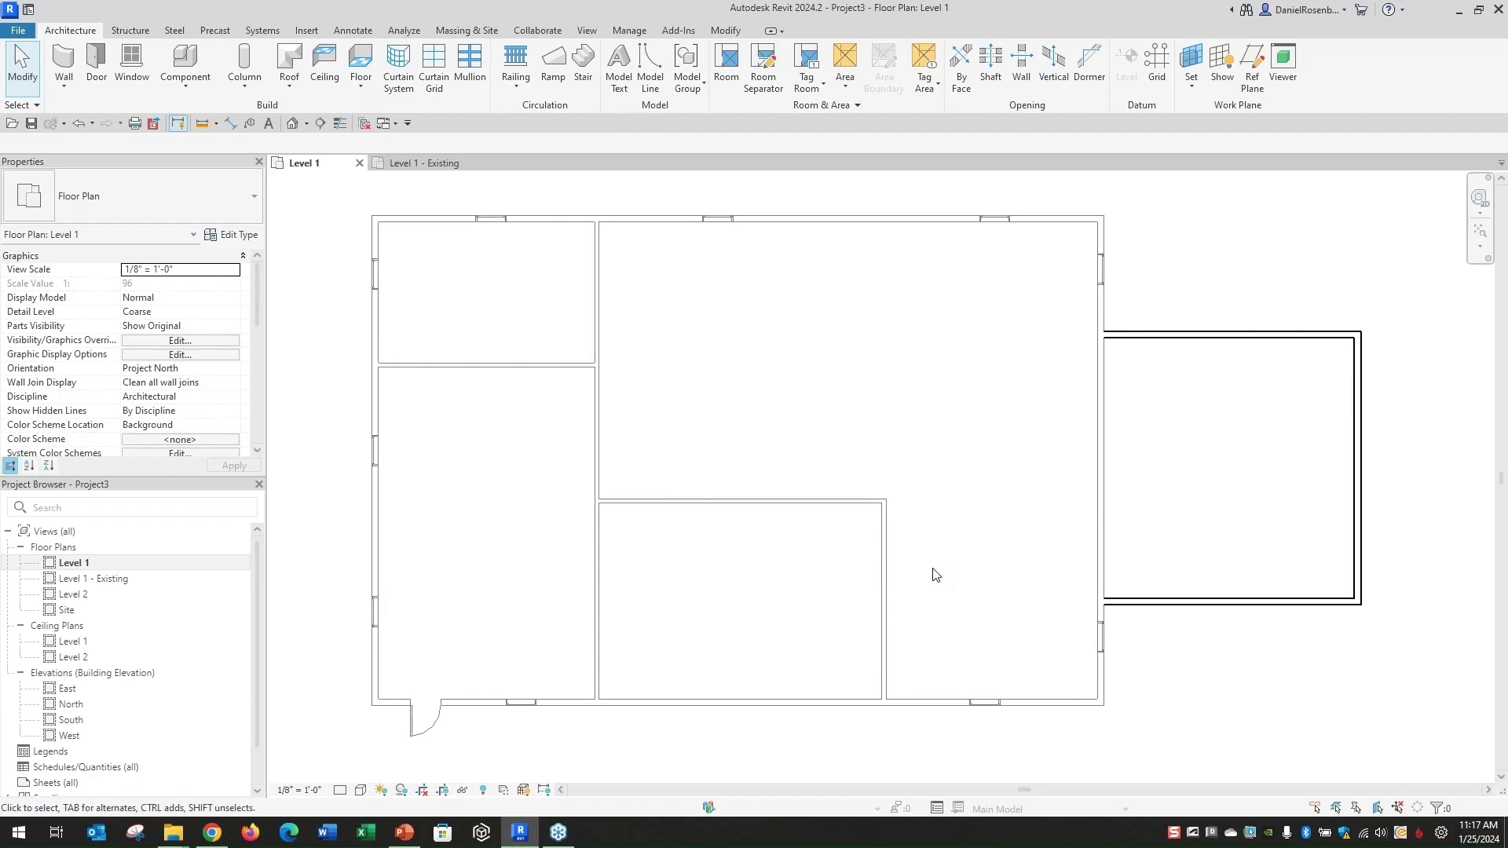
{"action": "left_click_drag", "start_coordinate": [932, 567], "coordinate": [708, 442]}
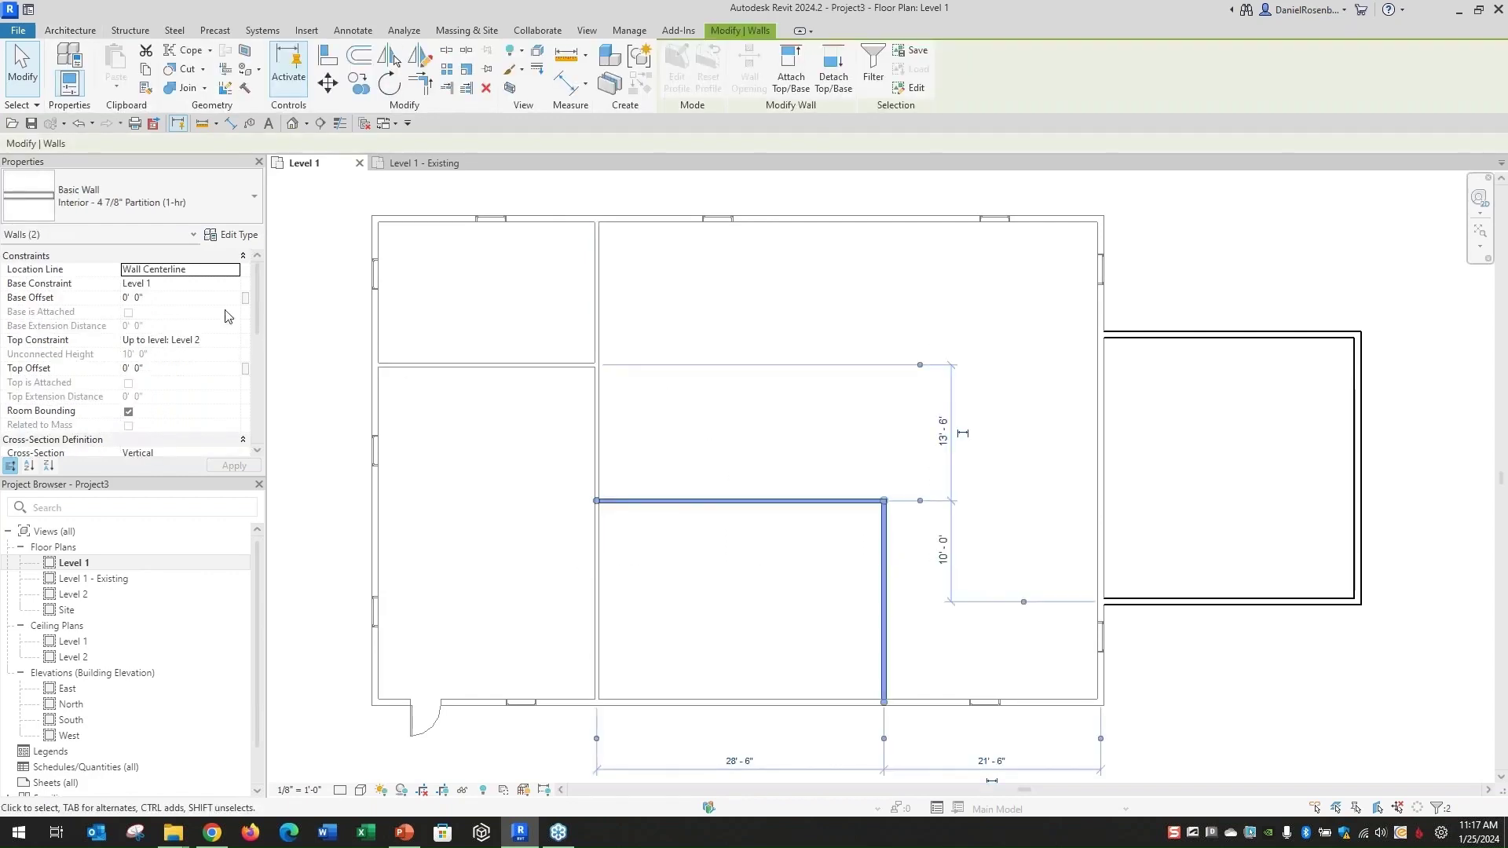
{"action": "scroll", "coordinate": [250, 345], "scroll_direction": "down", "scroll_amount": 5}
{"action": "scroll", "coordinate": [243, 401], "scroll_direction": "down", "scroll_amount": 5}
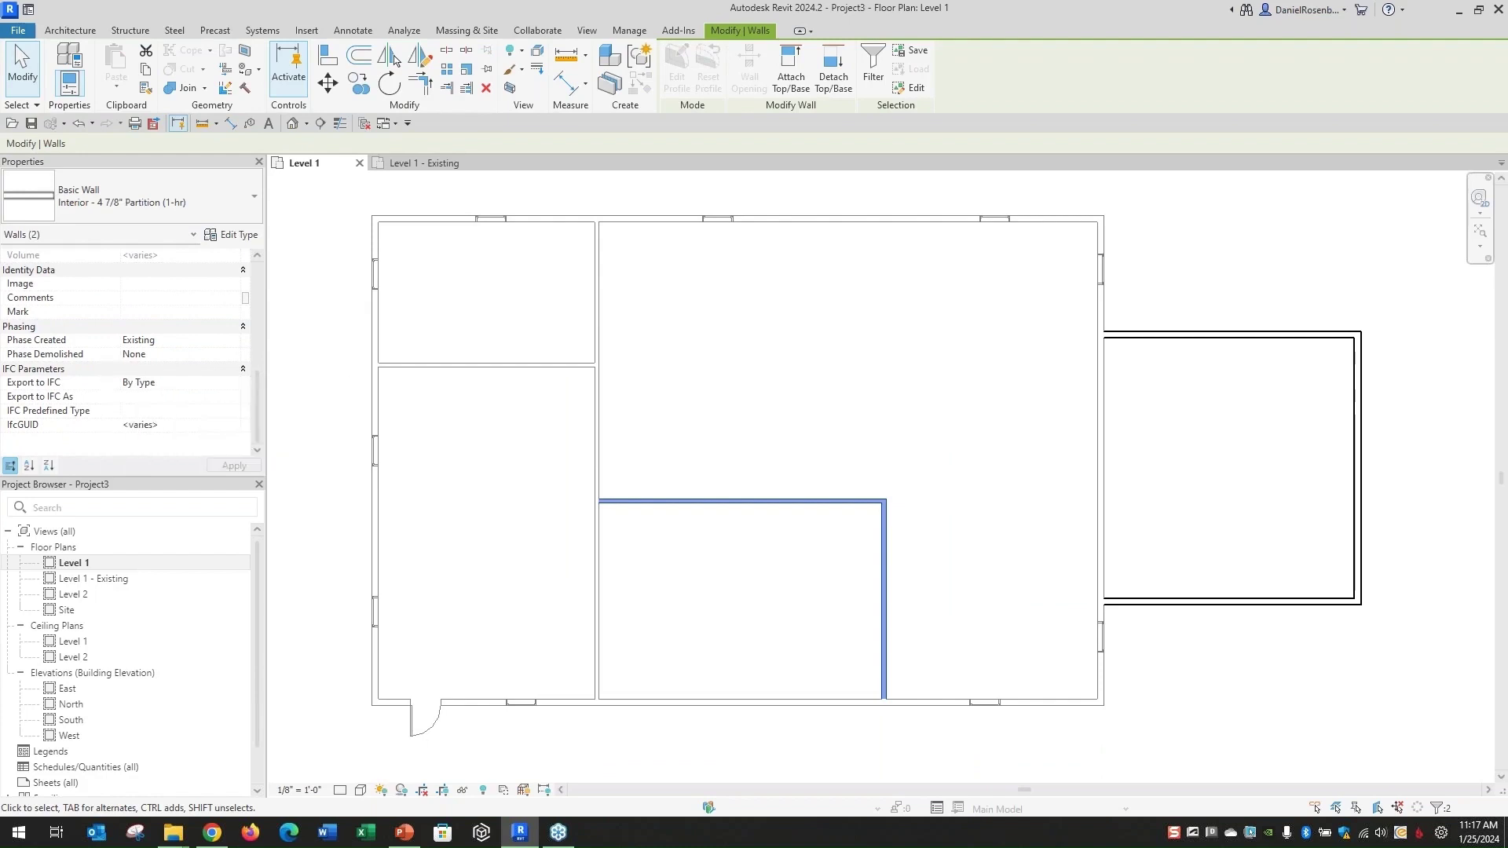
{"action": "left_click", "coordinate": [235, 358]}
{"action": "left_click", "coordinate": [158, 379]}
{"action": "left_click", "coordinate": [1140, 248]}
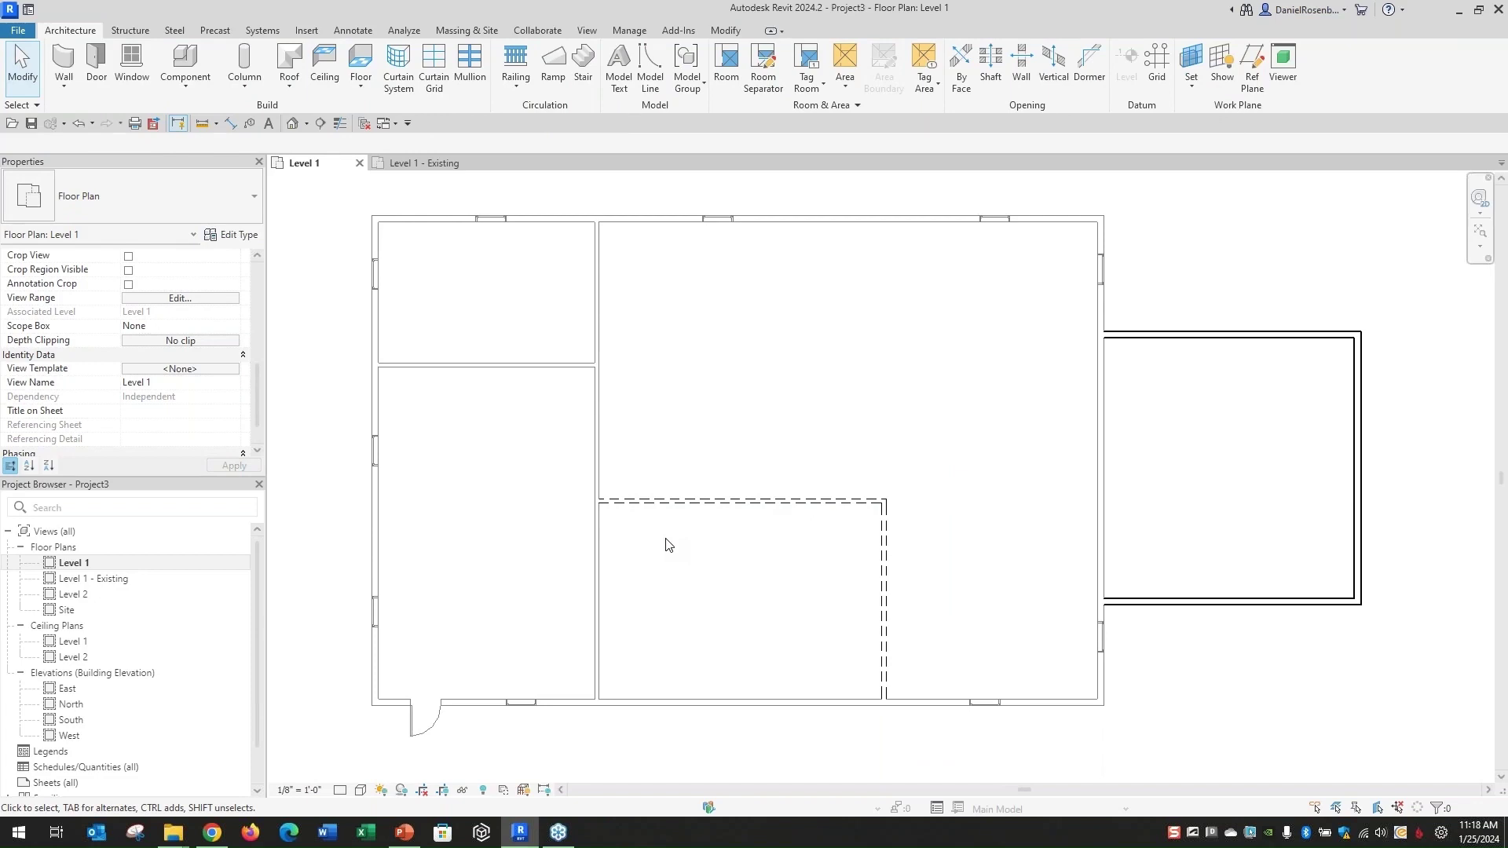
Demolish the long vertical partition, one bottom-wall window and the left horizontal partition.
{"action": "left_click", "coordinate": [598, 441]}
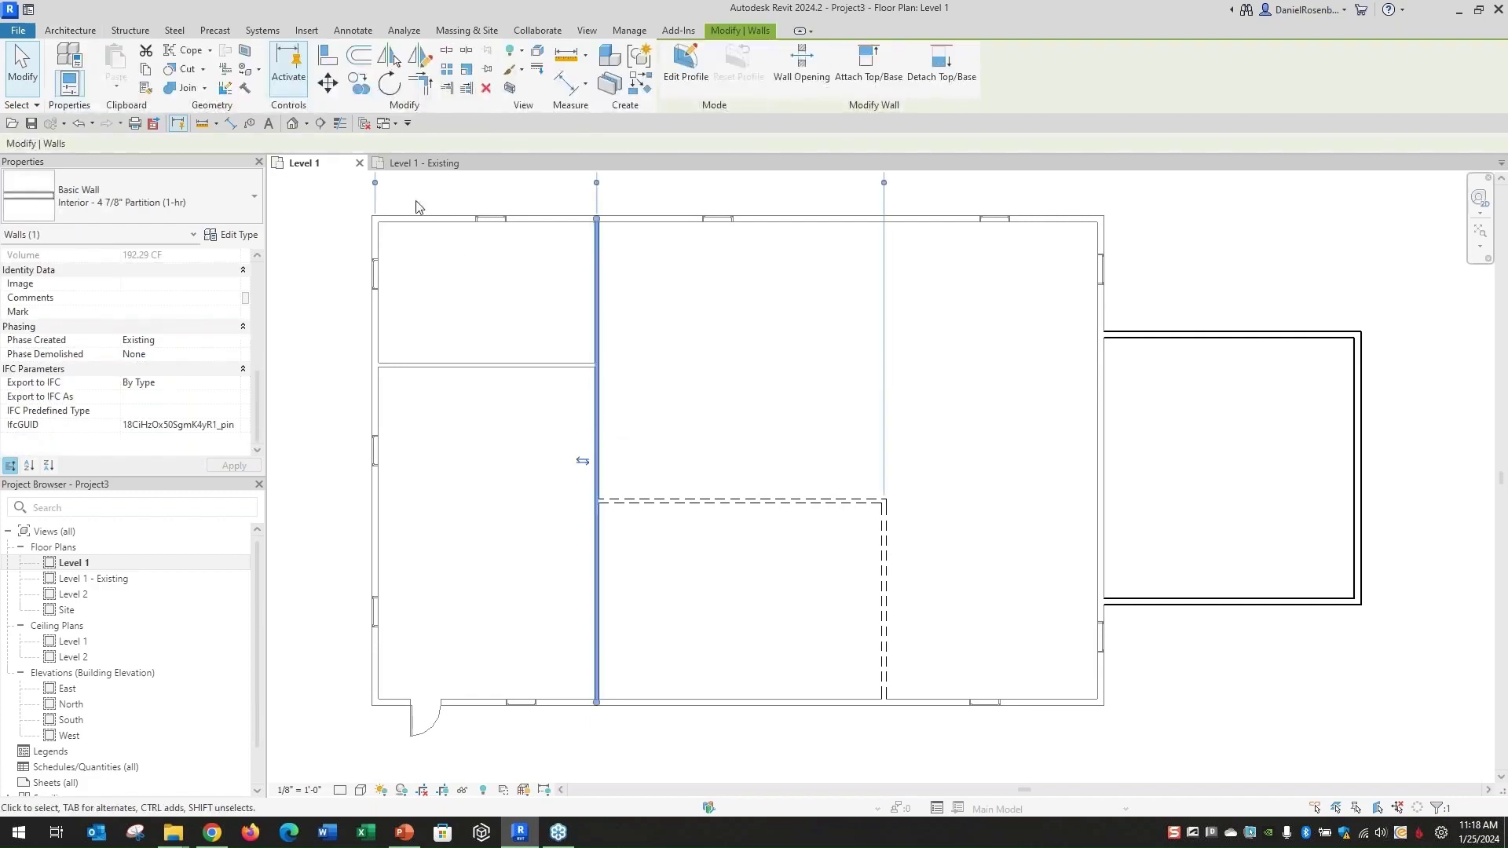
{"action": "left_click", "coordinate": [246, 92]}
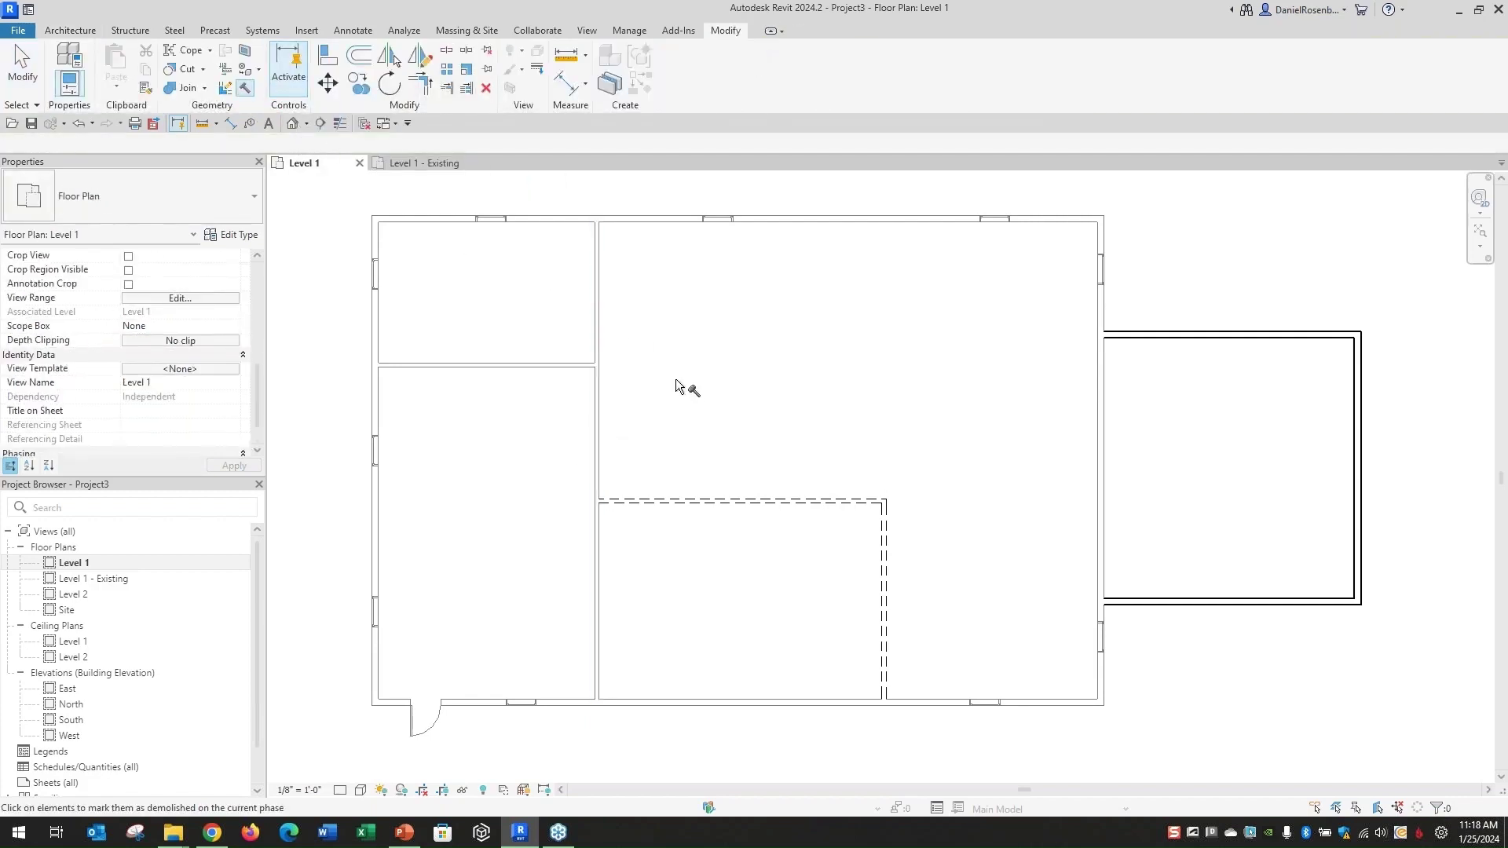
{"action": "left_click", "coordinate": [603, 598]}
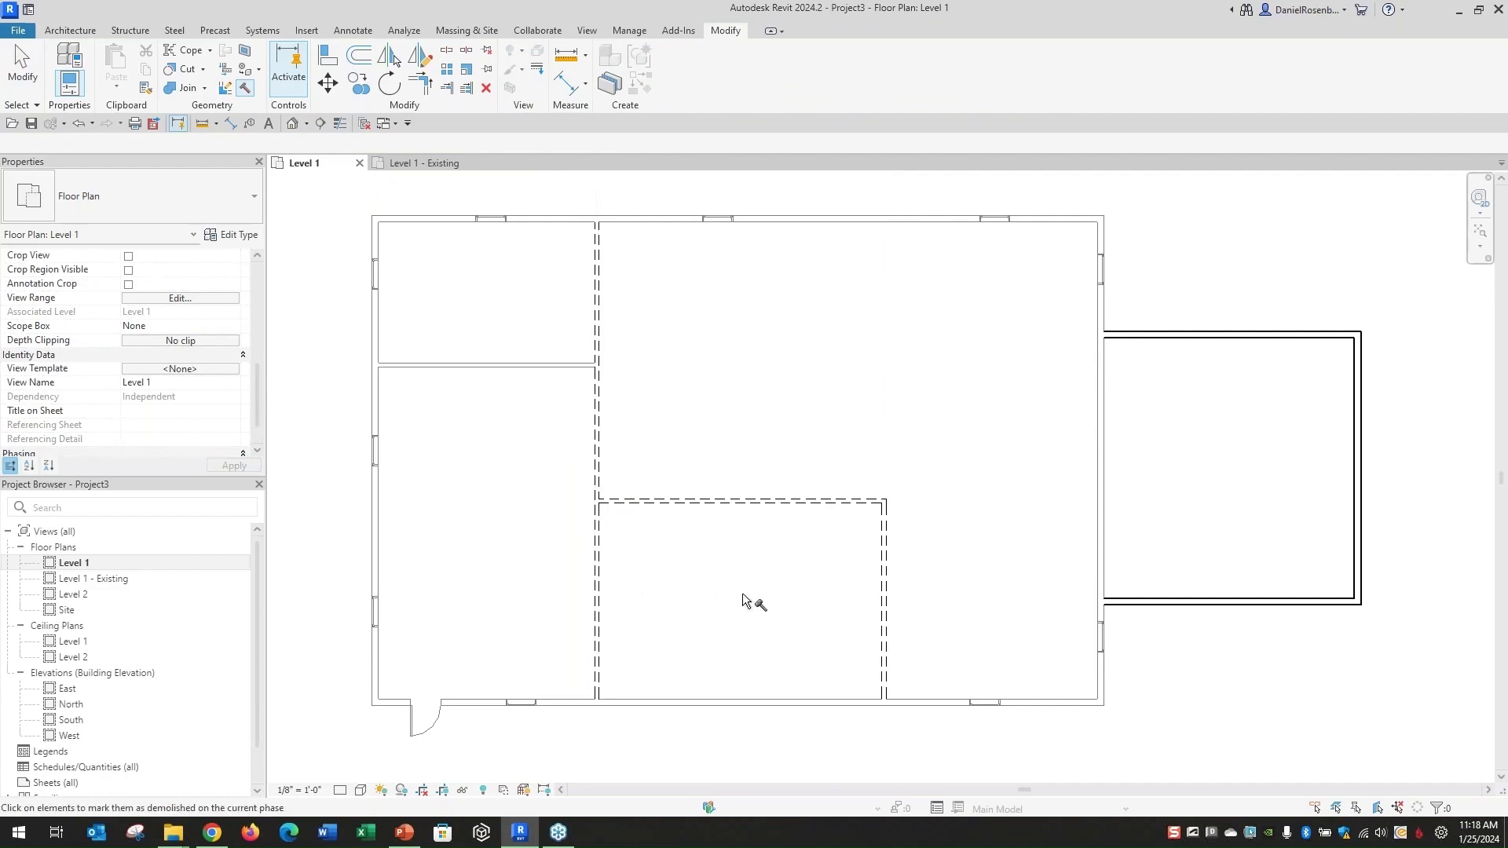
{"action": "left_click", "coordinate": [526, 701]}
{"action": "left_click", "coordinate": [559, 365]}
{"action": "key", "text": "Escape"}
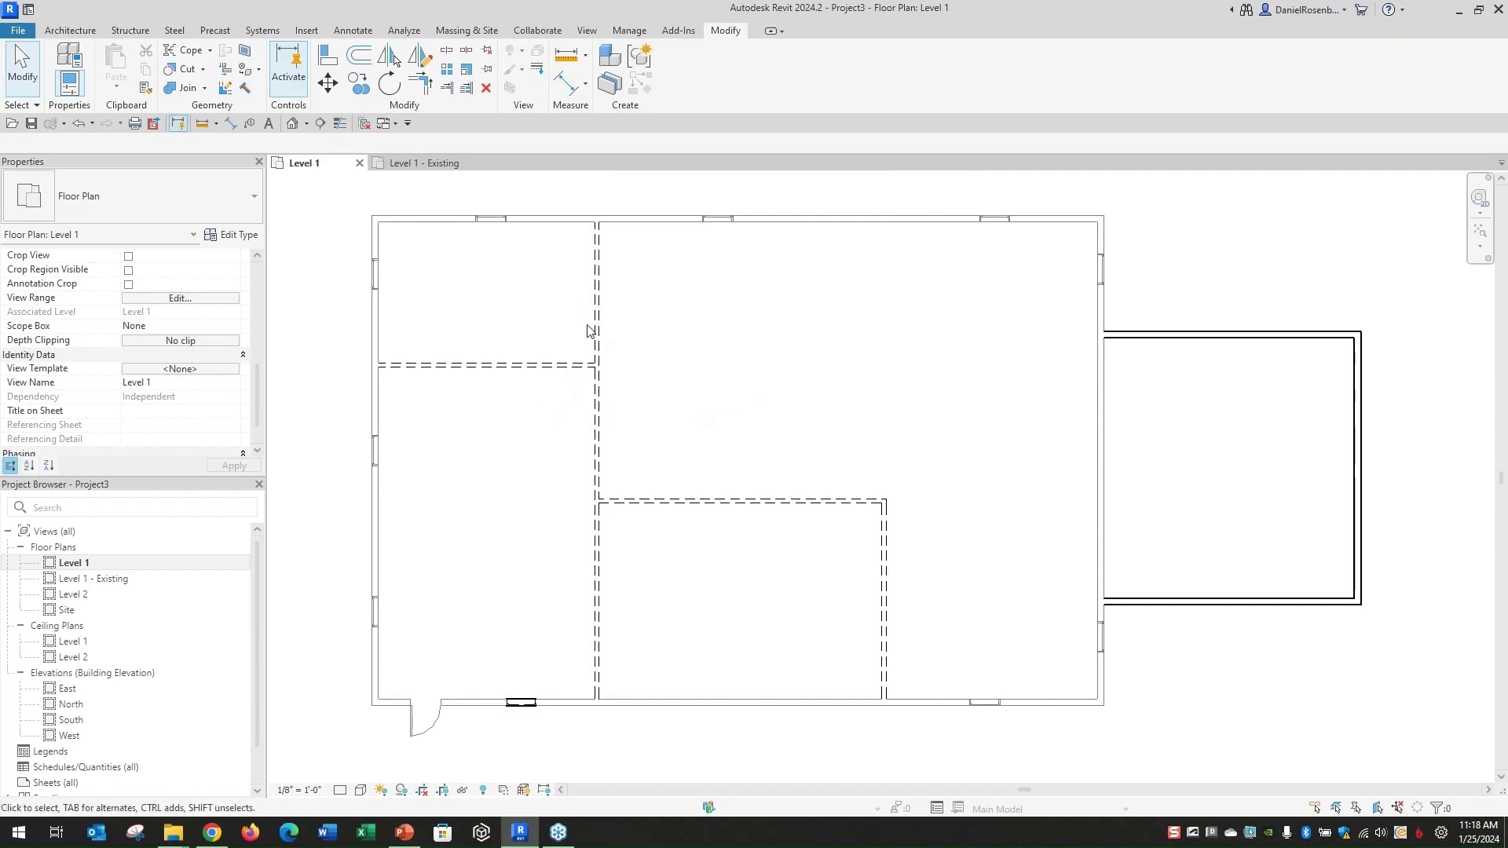
Place a 36" × 84" single-flush door in the left exterior wall and zoom in.
{"action": "left_click", "coordinate": [70, 30]}
{"action": "left_click", "coordinate": [87, 67]}
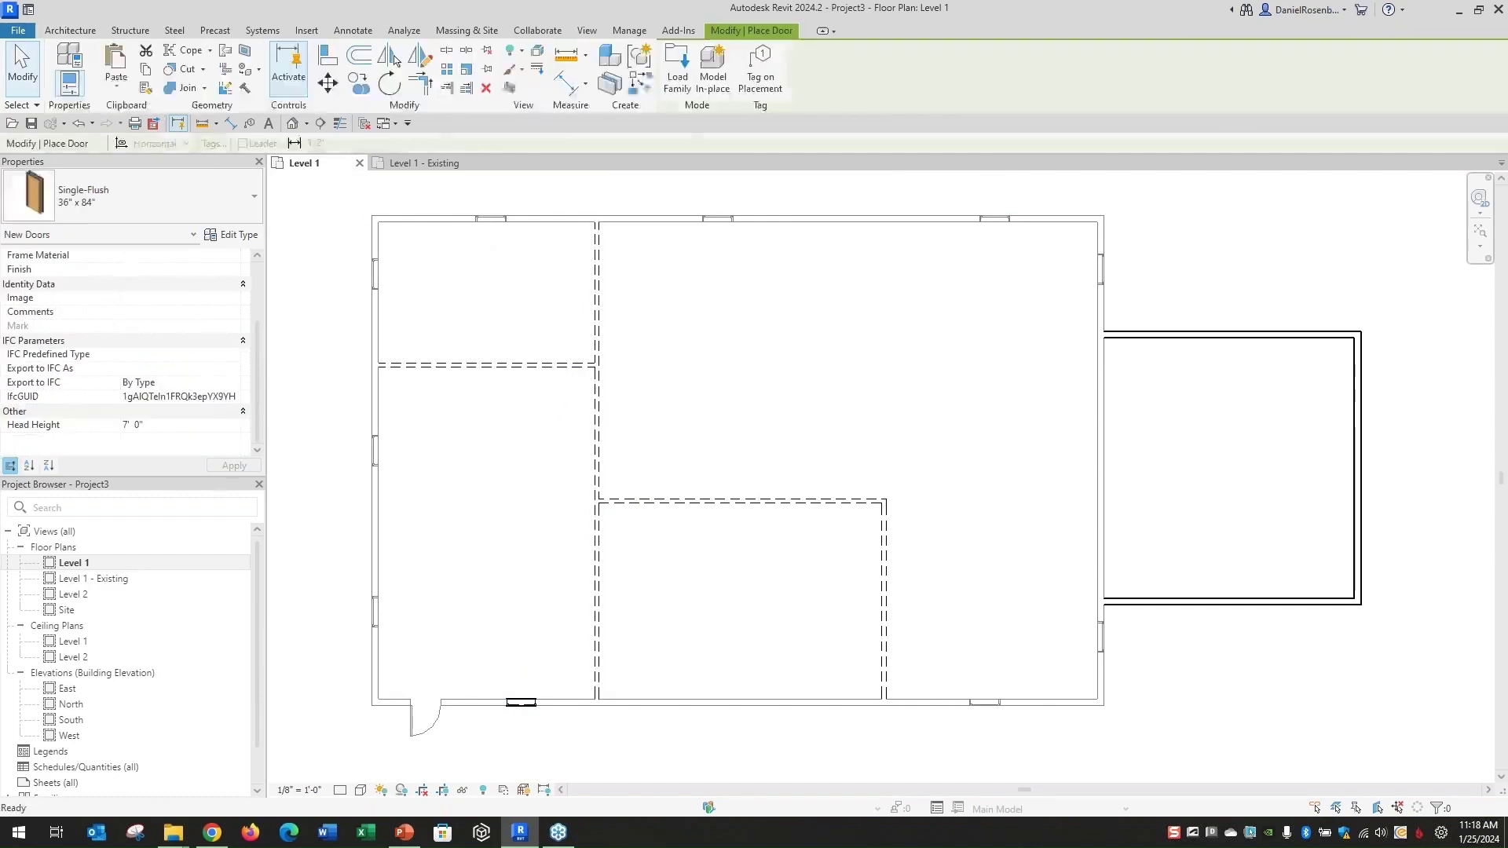
{"action": "left_click", "coordinate": [370, 317]}
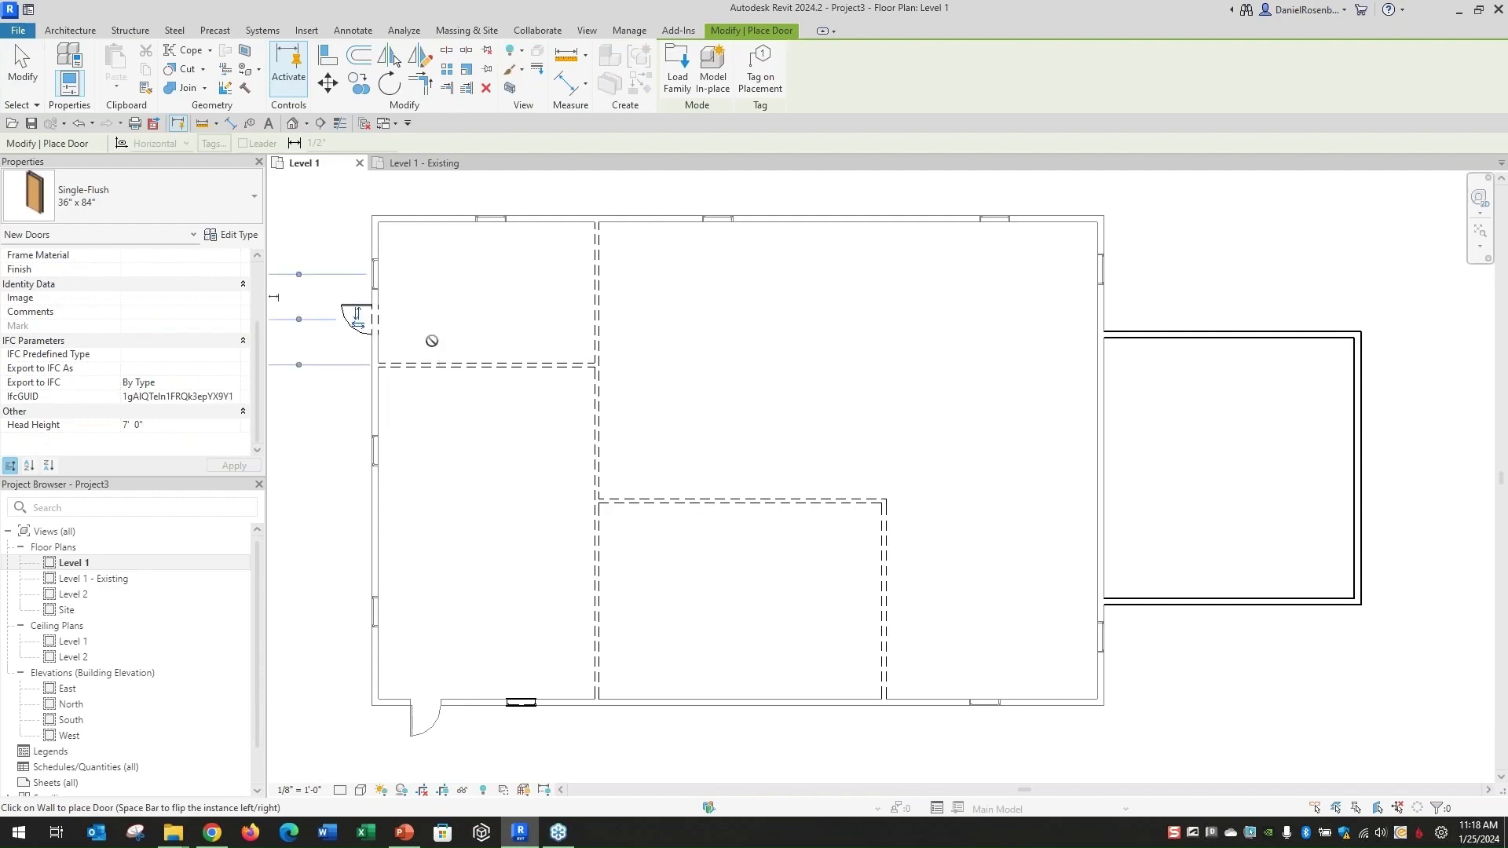
{"action": "key", "text": "Escape"}
{"action": "key", "text": "Escape"}
{"action": "scroll", "coordinate": [424, 322], "scroll_direction": "up", "scroll_amount": 3}
{"action": "scroll", "coordinate": [407, 326], "scroll_direction": "down", "scroll_amount": 3}
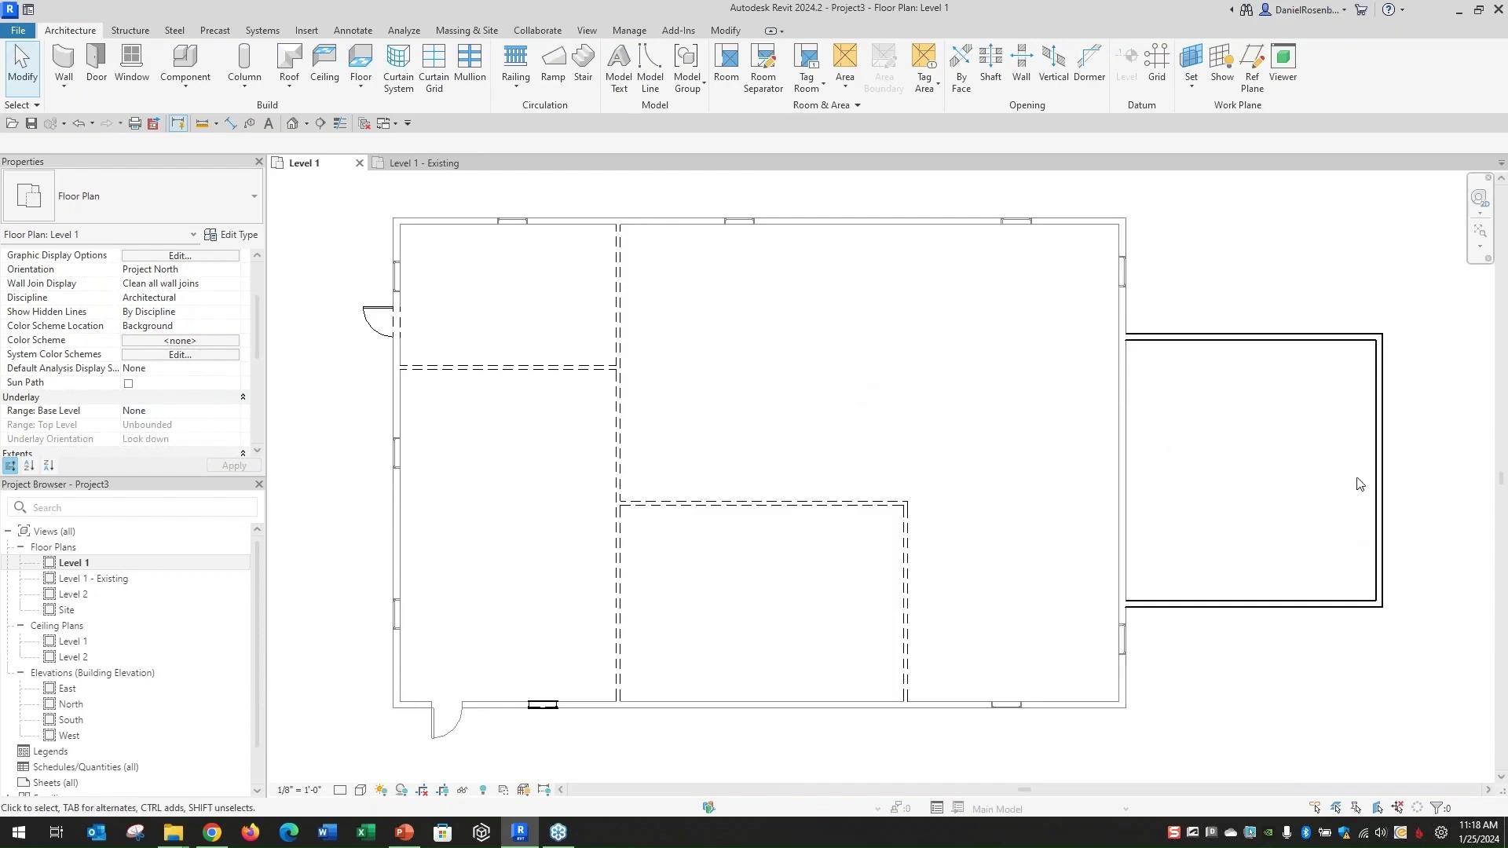
{"action": "scroll", "coordinate": [1364, 405], "scroll_direction": "up", "scroll_amount": 2}
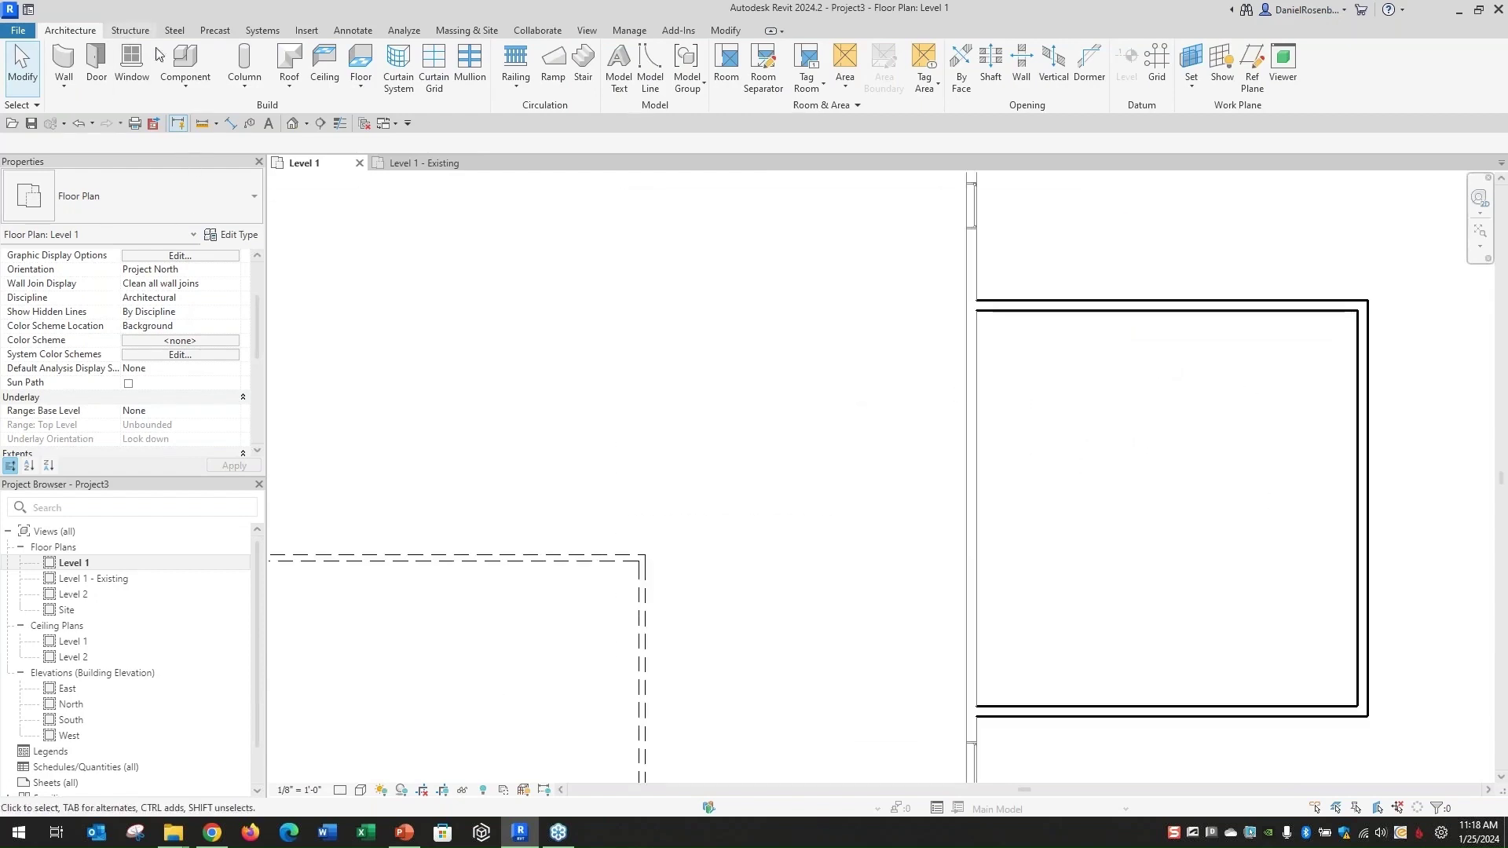
Split the right exterior wall where the annex wall meets it.
{"action": "left_click", "coordinate": [969, 421]}
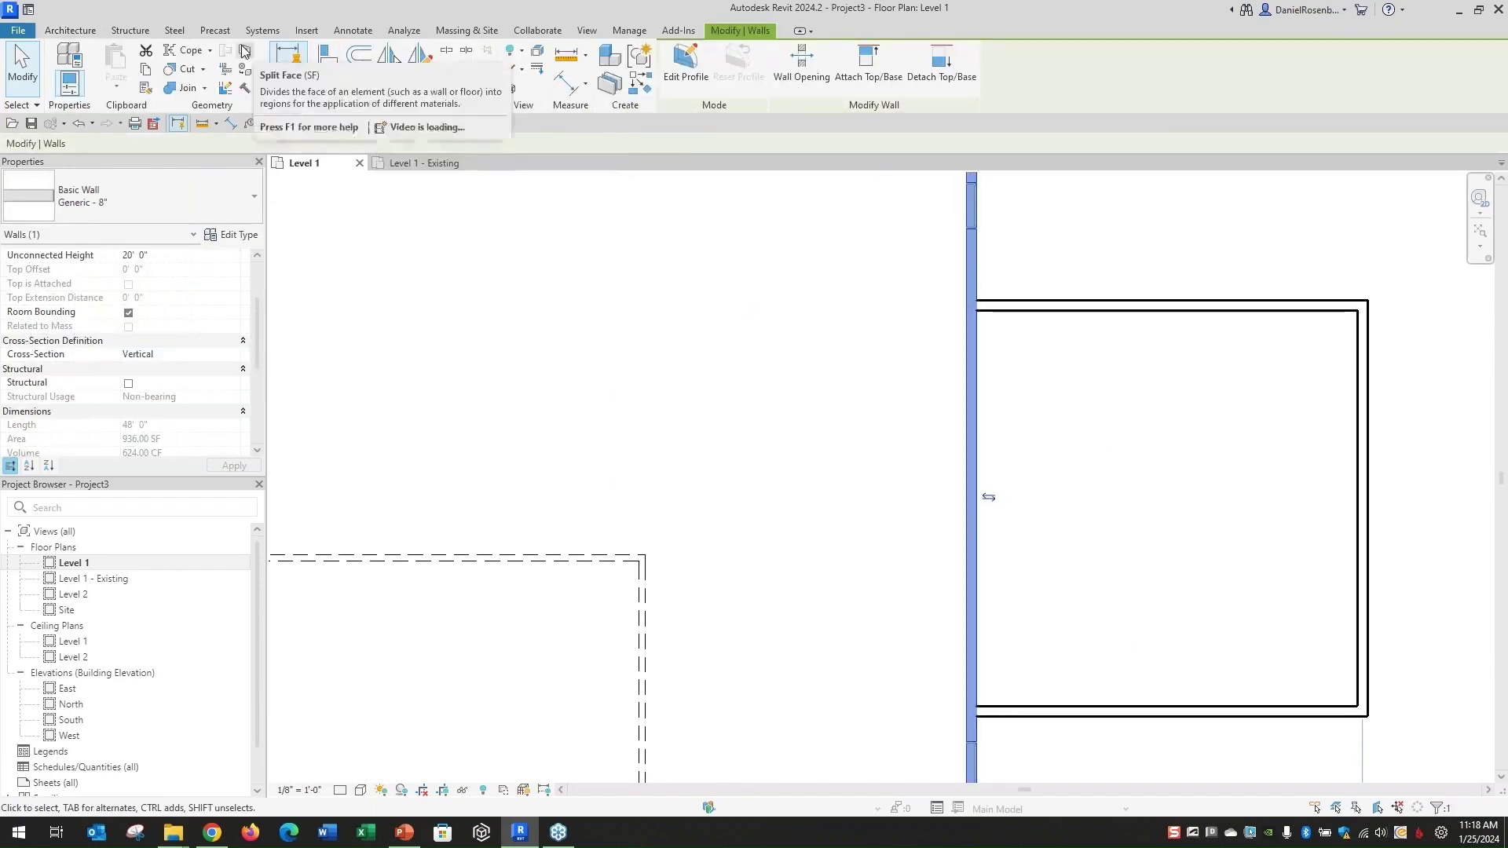
{"action": "left_click", "coordinate": [447, 50]}
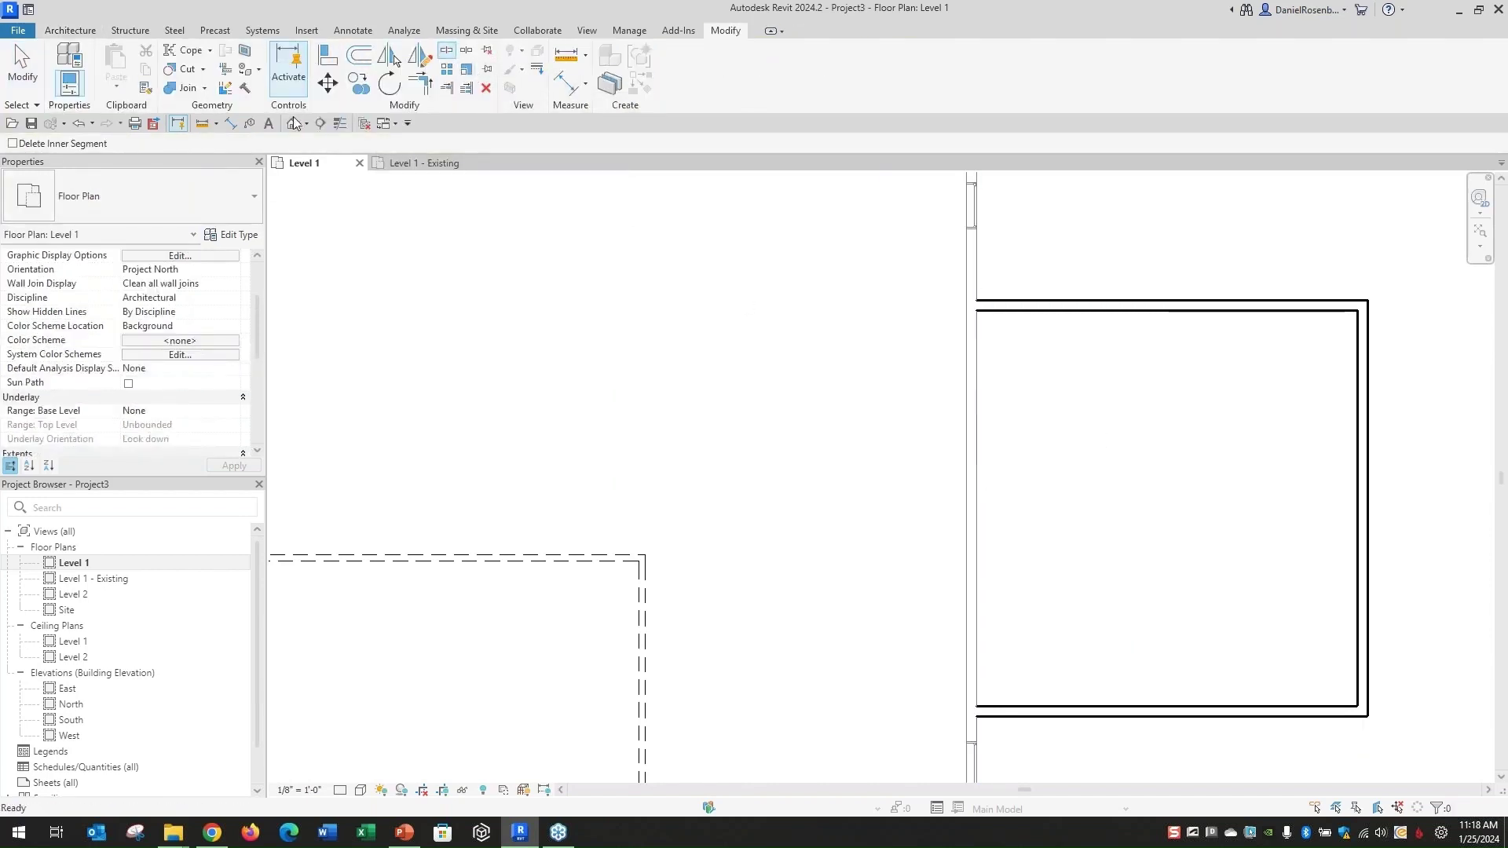
{"action": "left_click", "coordinate": [972, 374]}
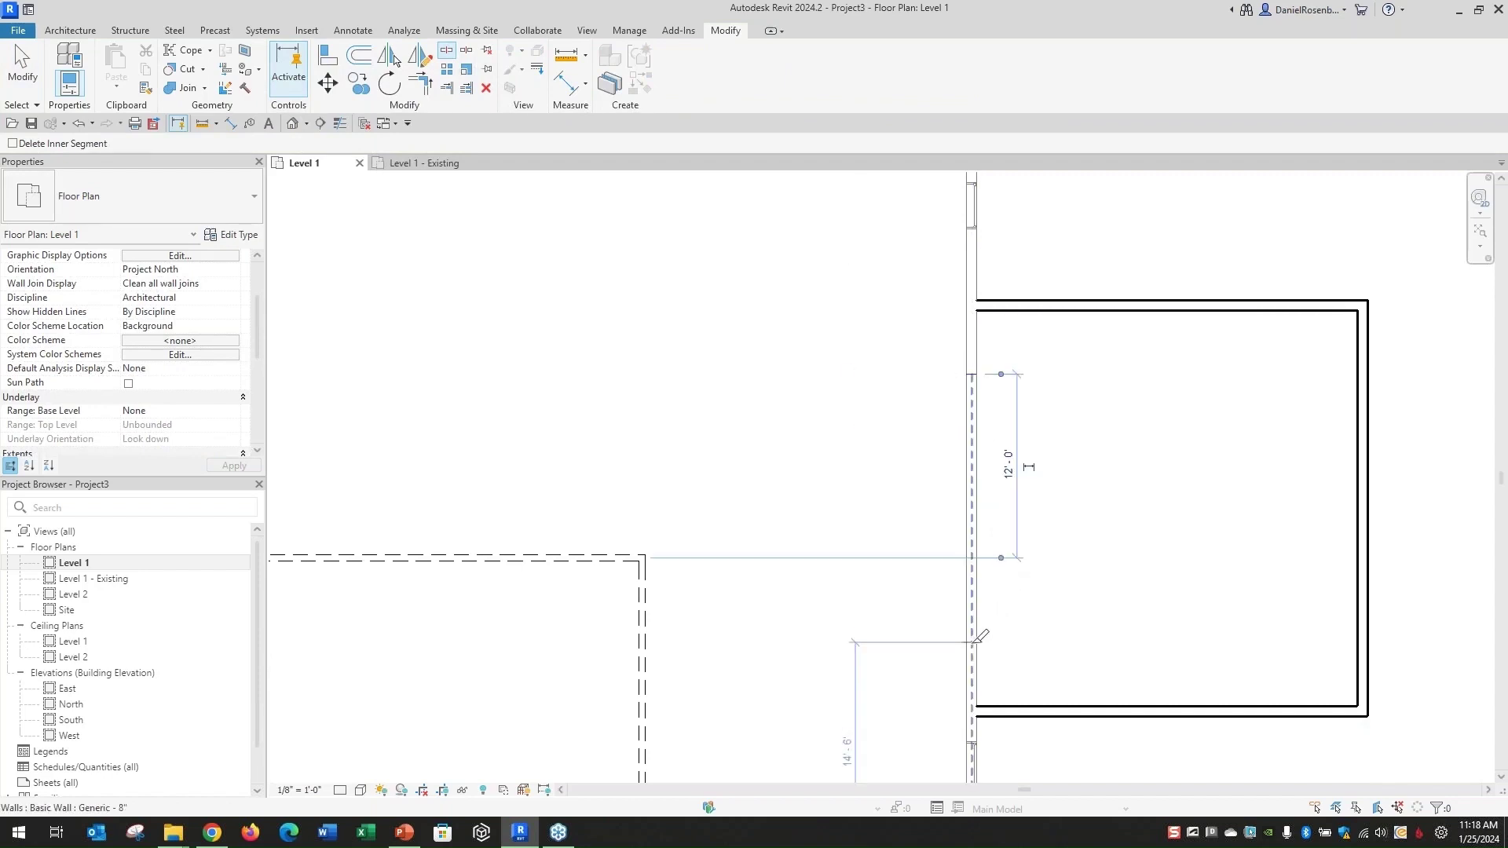
{"action": "key", "text": "Escape"}
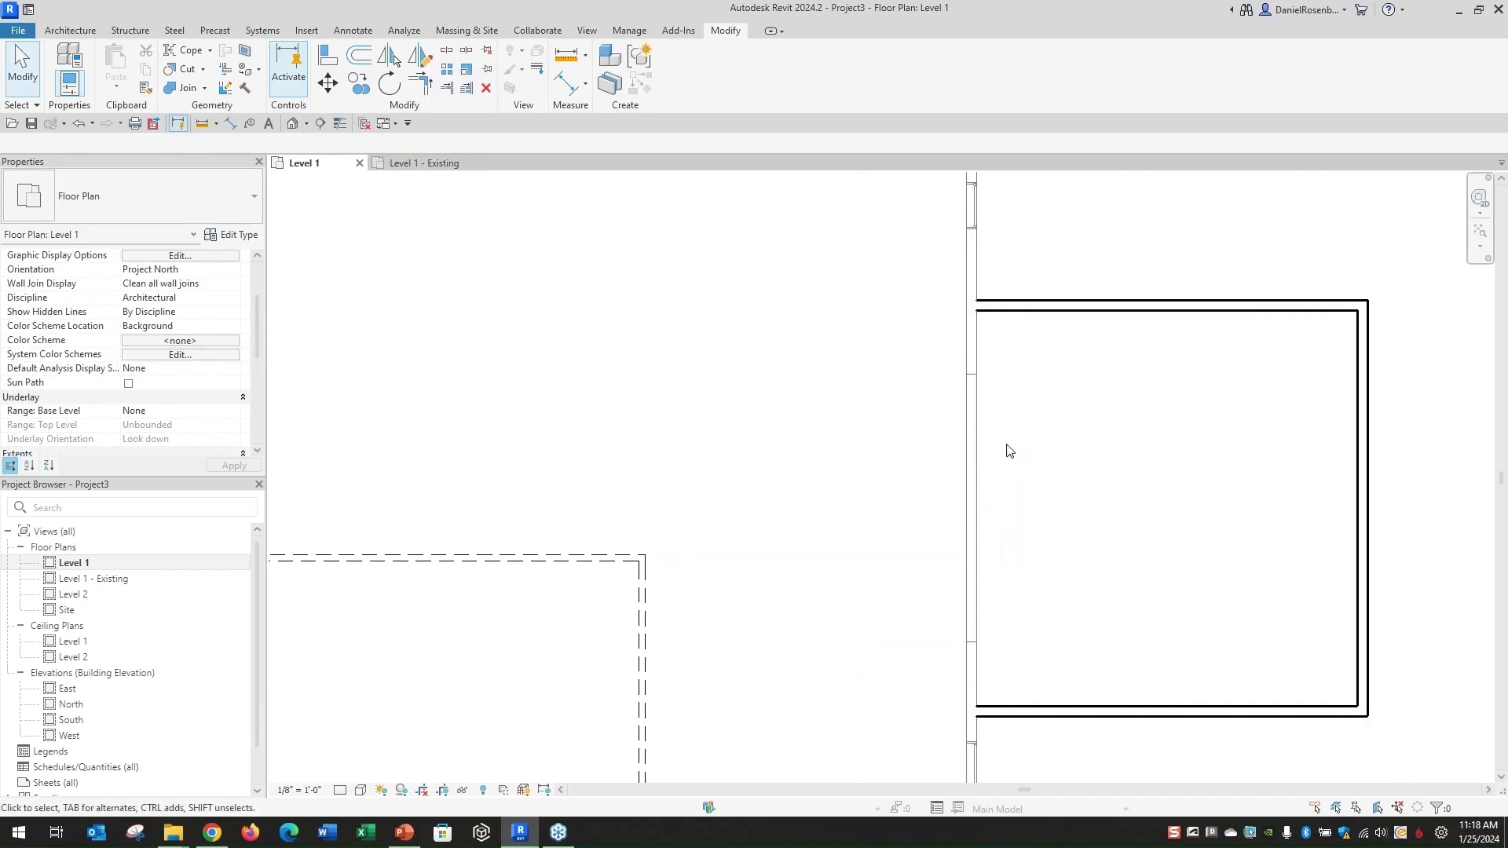
Demolish the wall segment that opens into the annex.
{"action": "left_click", "coordinate": [245, 87]}
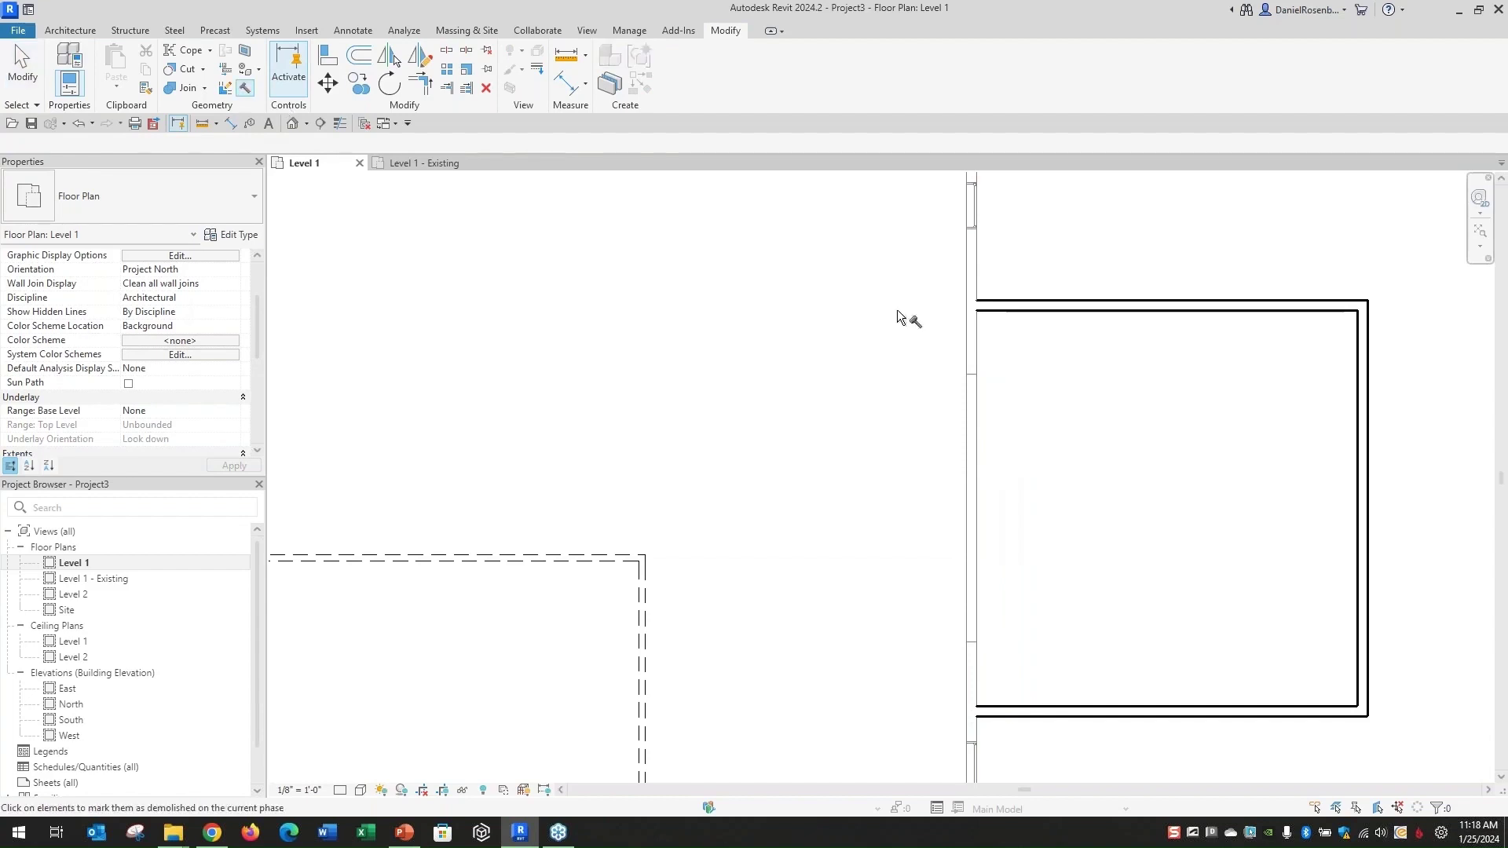
{"action": "left_click", "coordinate": [973, 444]}
{"action": "scroll", "coordinate": [1081, 440], "scroll_direction": "down", "scroll_amount": 2}
{"action": "scroll", "coordinate": [1084, 437], "scroll_direction": "down", "scroll_amount": 1}
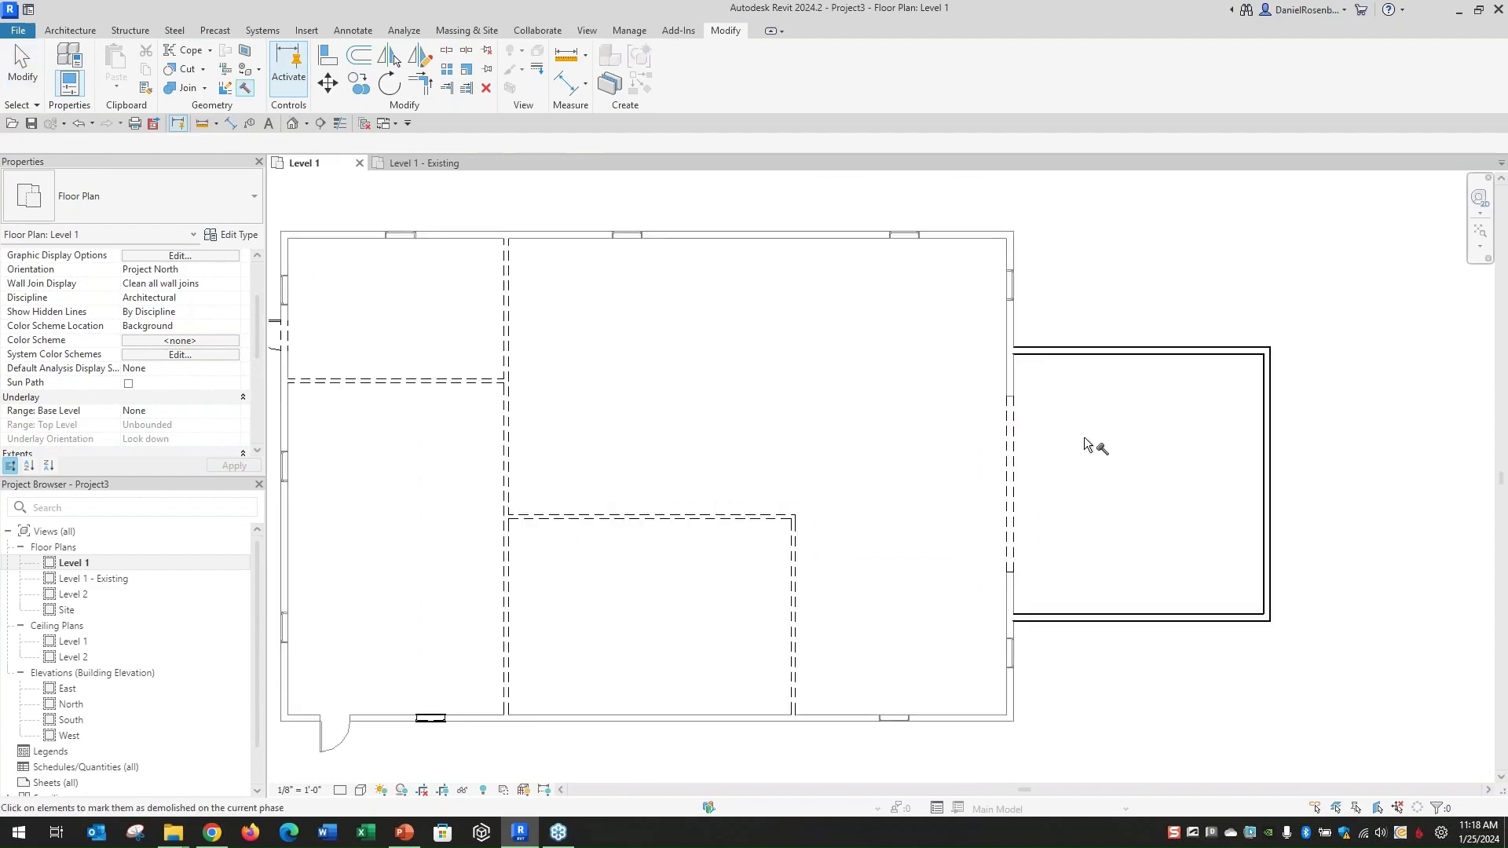
{"action": "scroll", "coordinate": [1083, 438], "scroll_direction": "down", "scroll_amount": 1}
{"action": "key", "text": "Escape"}
{"action": "scroll", "coordinate": [777, 535], "scroll_direction": "up", "scroll_amount": 1}
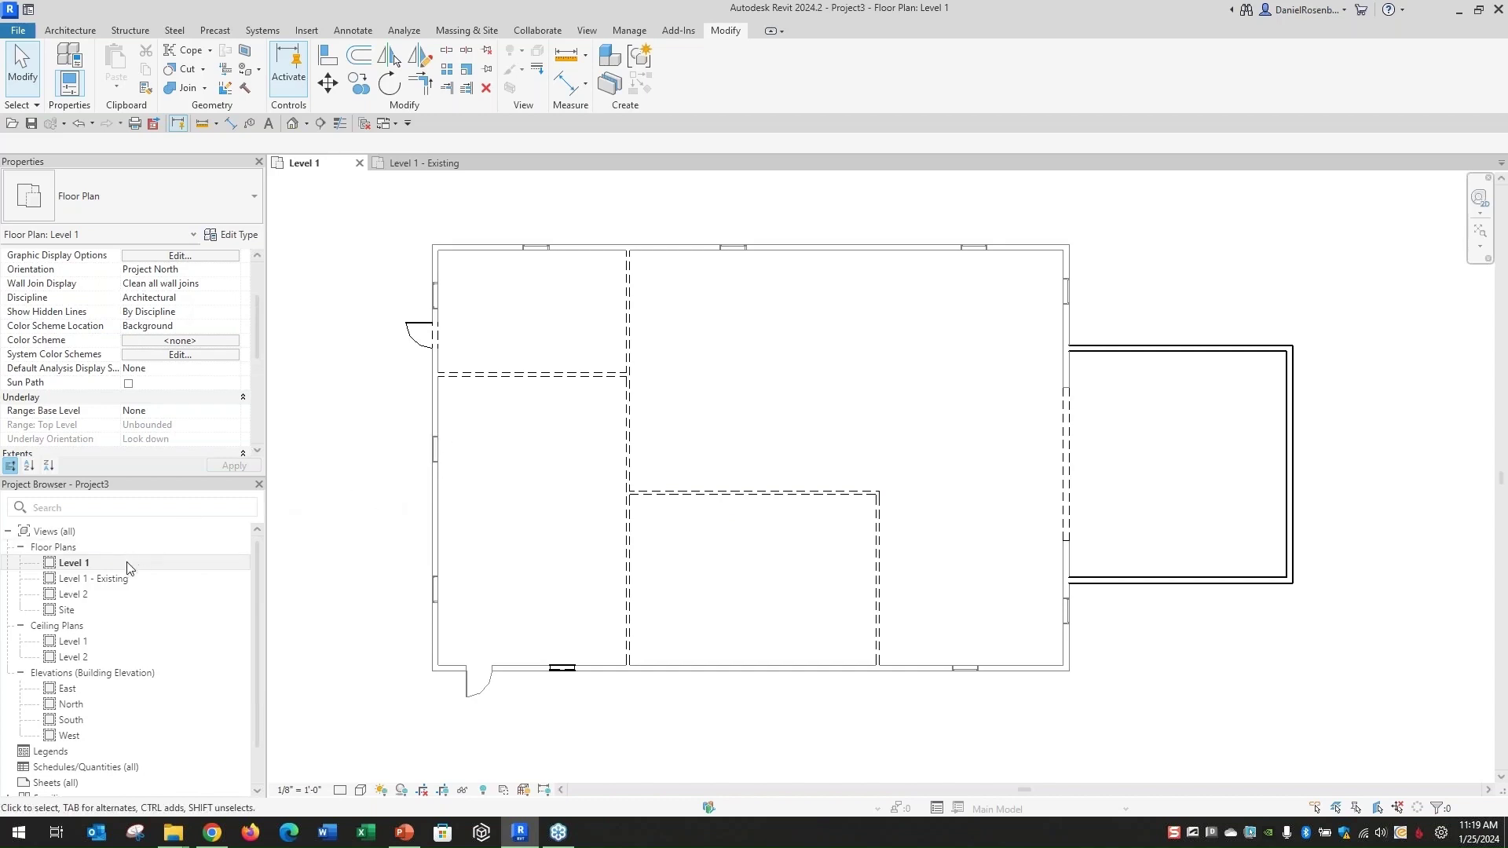
Duplicate the Level 1 plan as Level 1 Copy 1 and show its Phasing properties.
{"action": "right_click", "coordinate": [86, 564]}
{"action": "mouse_move", "coordinate": [144, 313]}
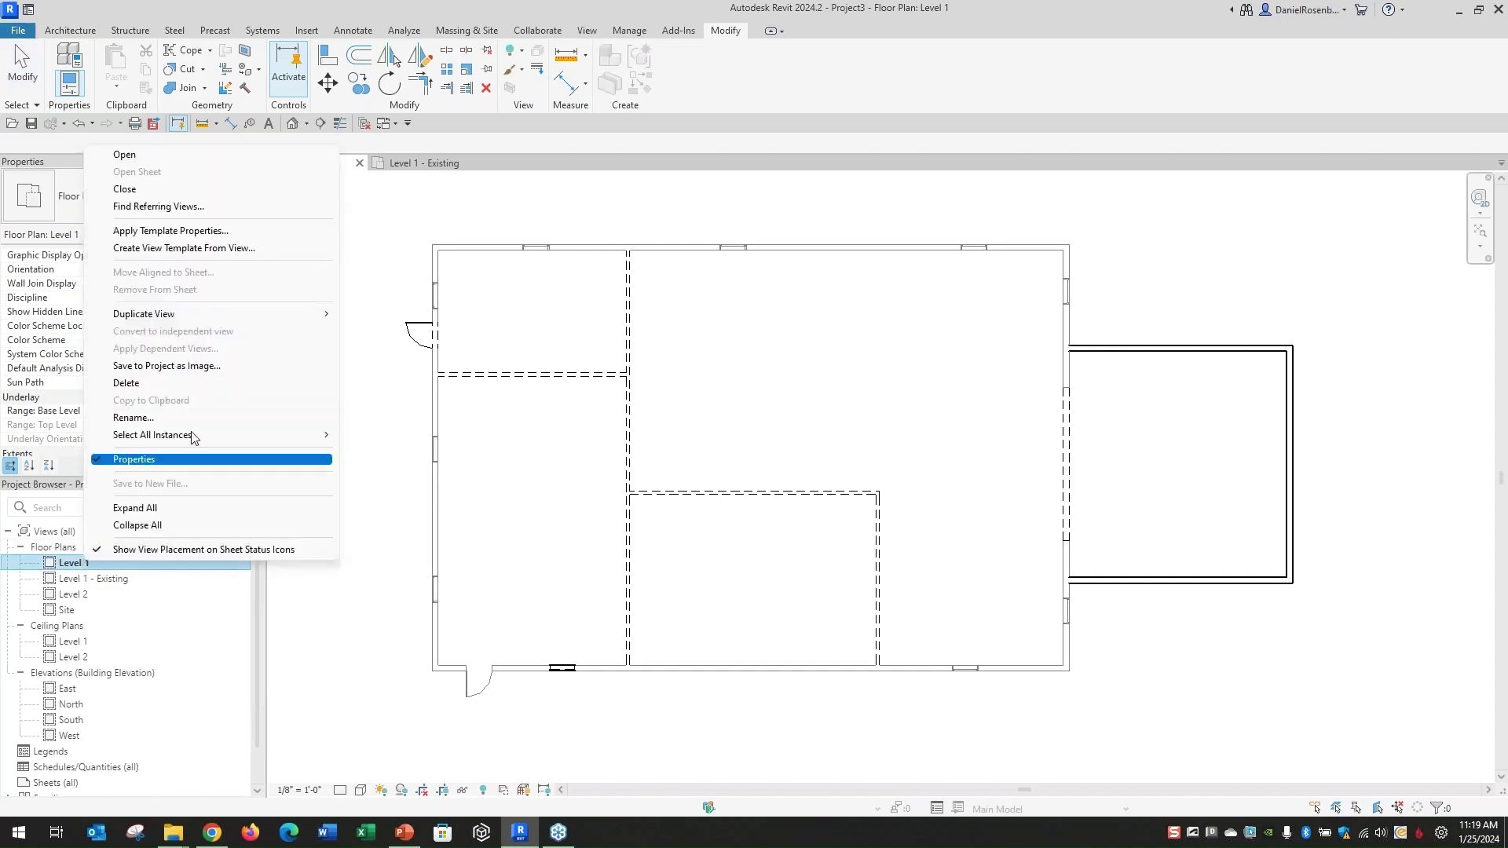
{"action": "left_click", "coordinate": [442, 319]}
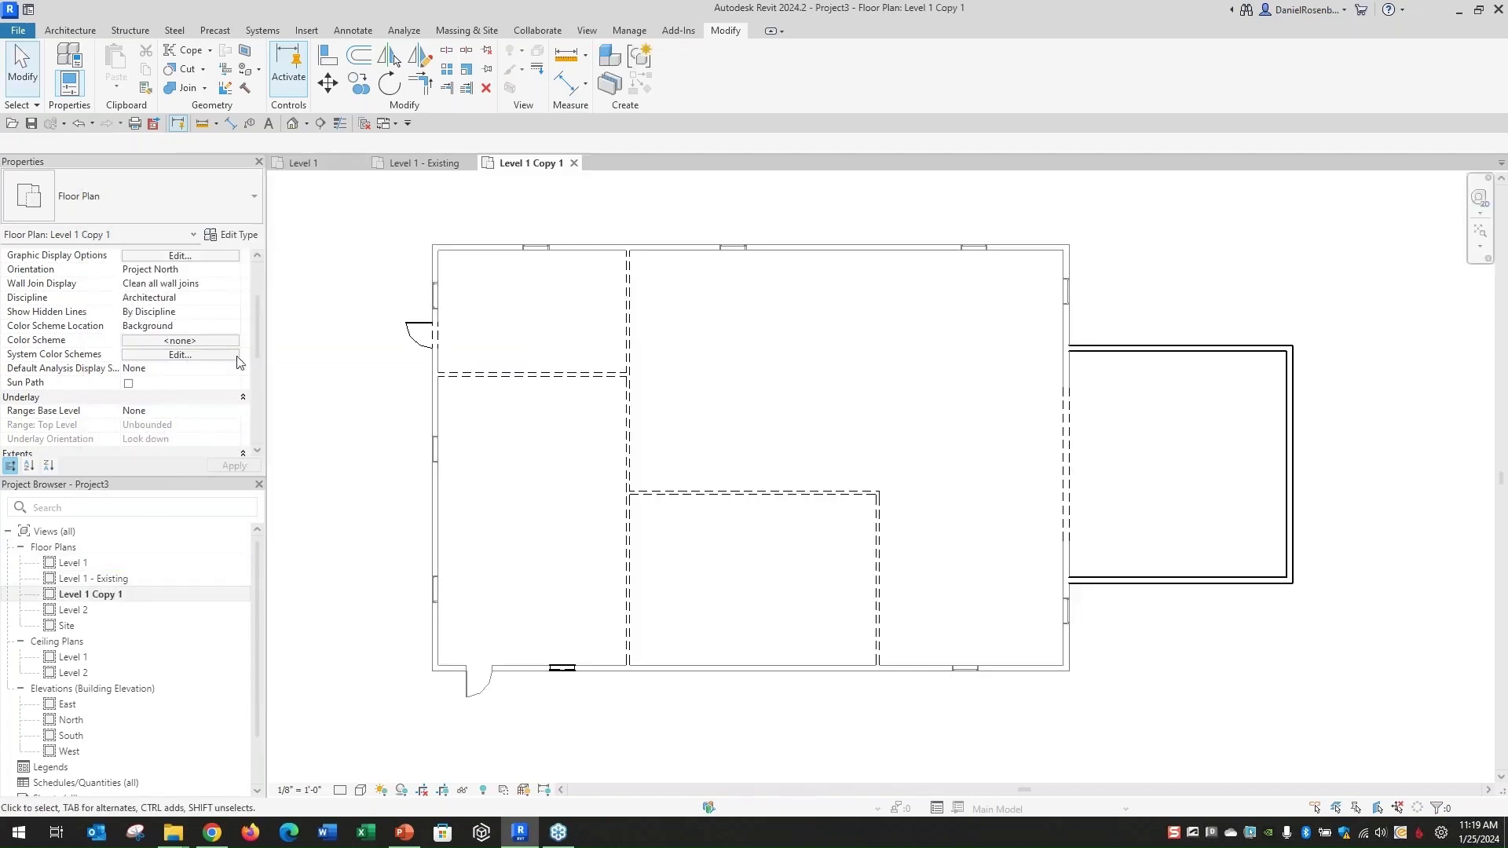
{"action": "left_click_drag", "start_coordinate": [259, 314], "coordinate": [259, 415]}
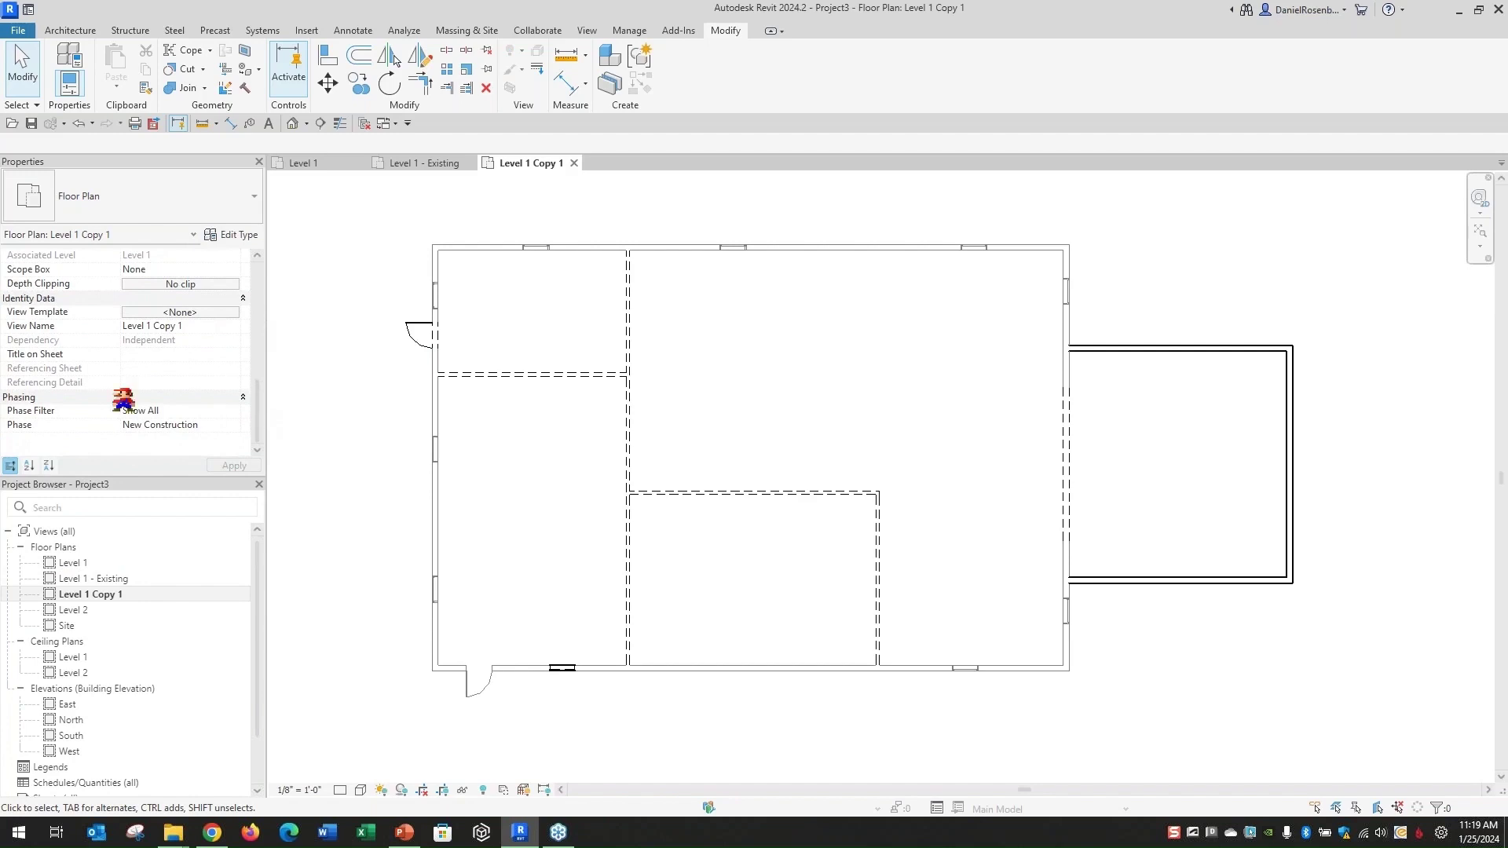
{"action": "left_click", "coordinate": [258, 430]}
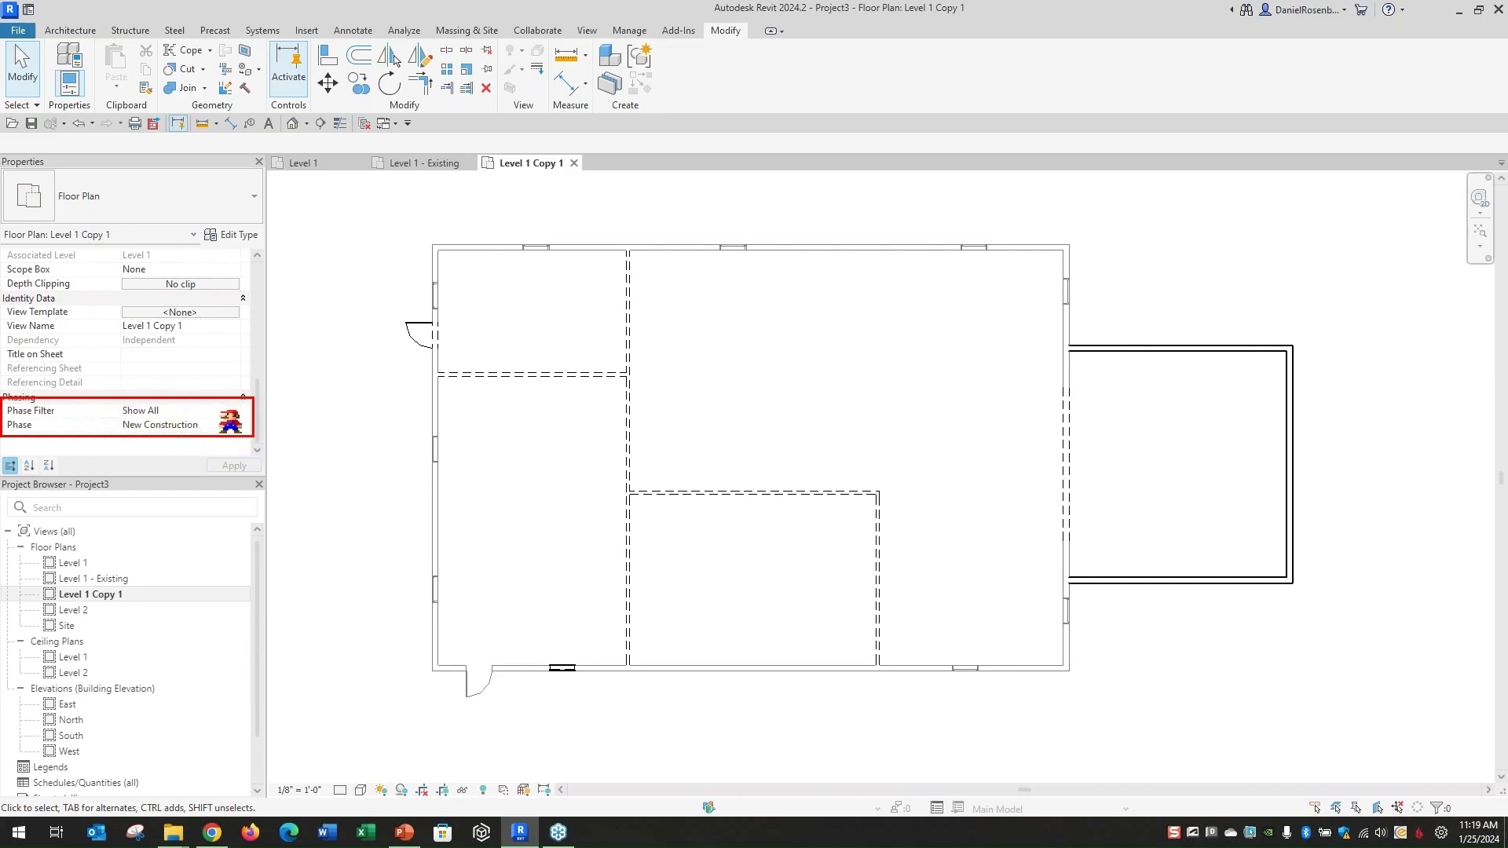
Set Level 1 Copy 1's Phase Filter to Show Previous + Demo.
{"action": "left_click", "coordinate": [234, 414]}
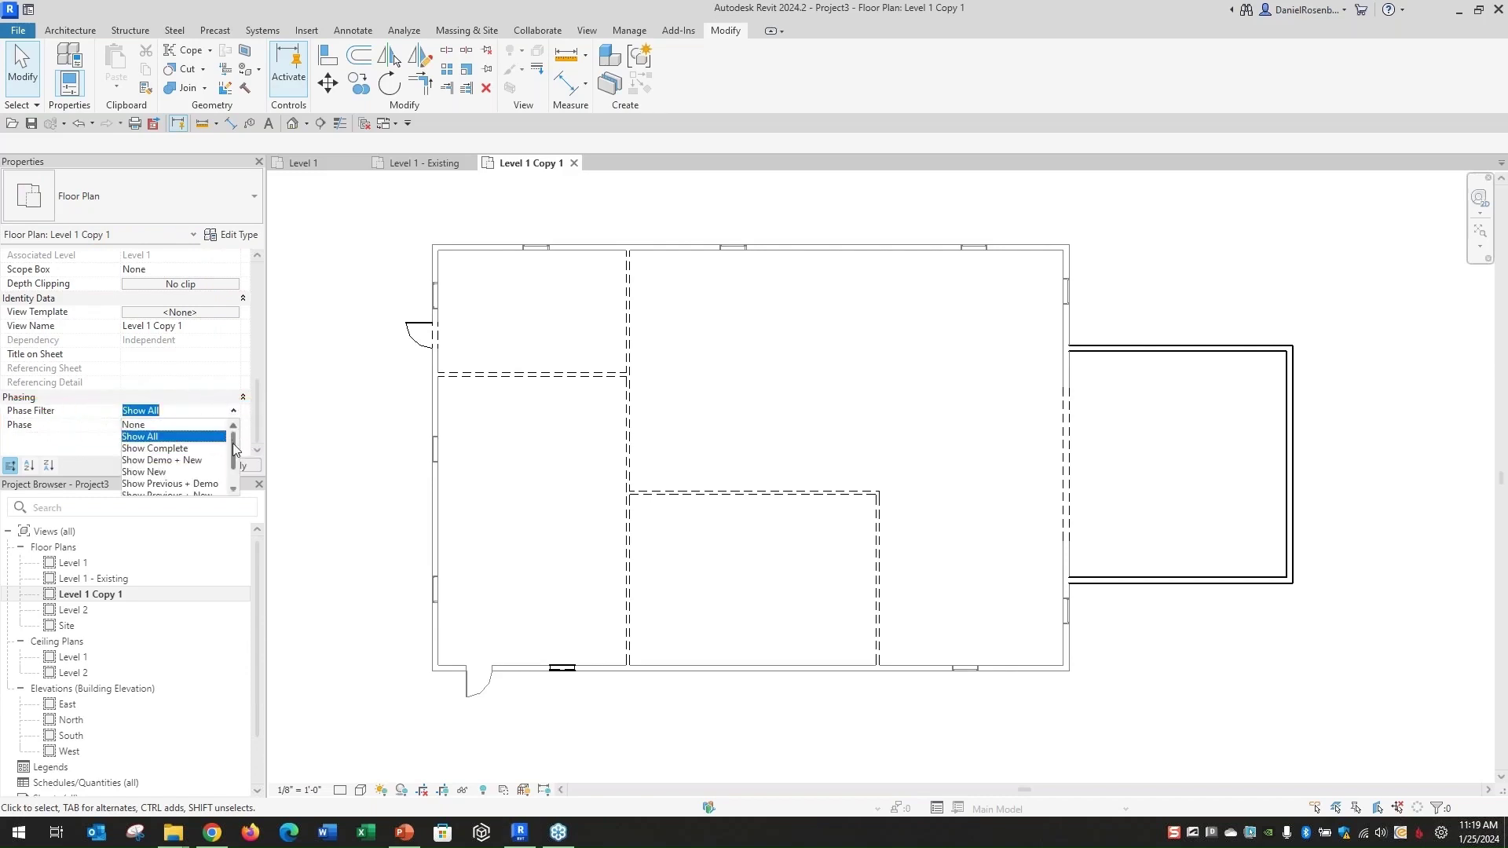
{"action": "left_click_drag", "start_coordinate": [233, 443], "coordinate": [234, 455]}
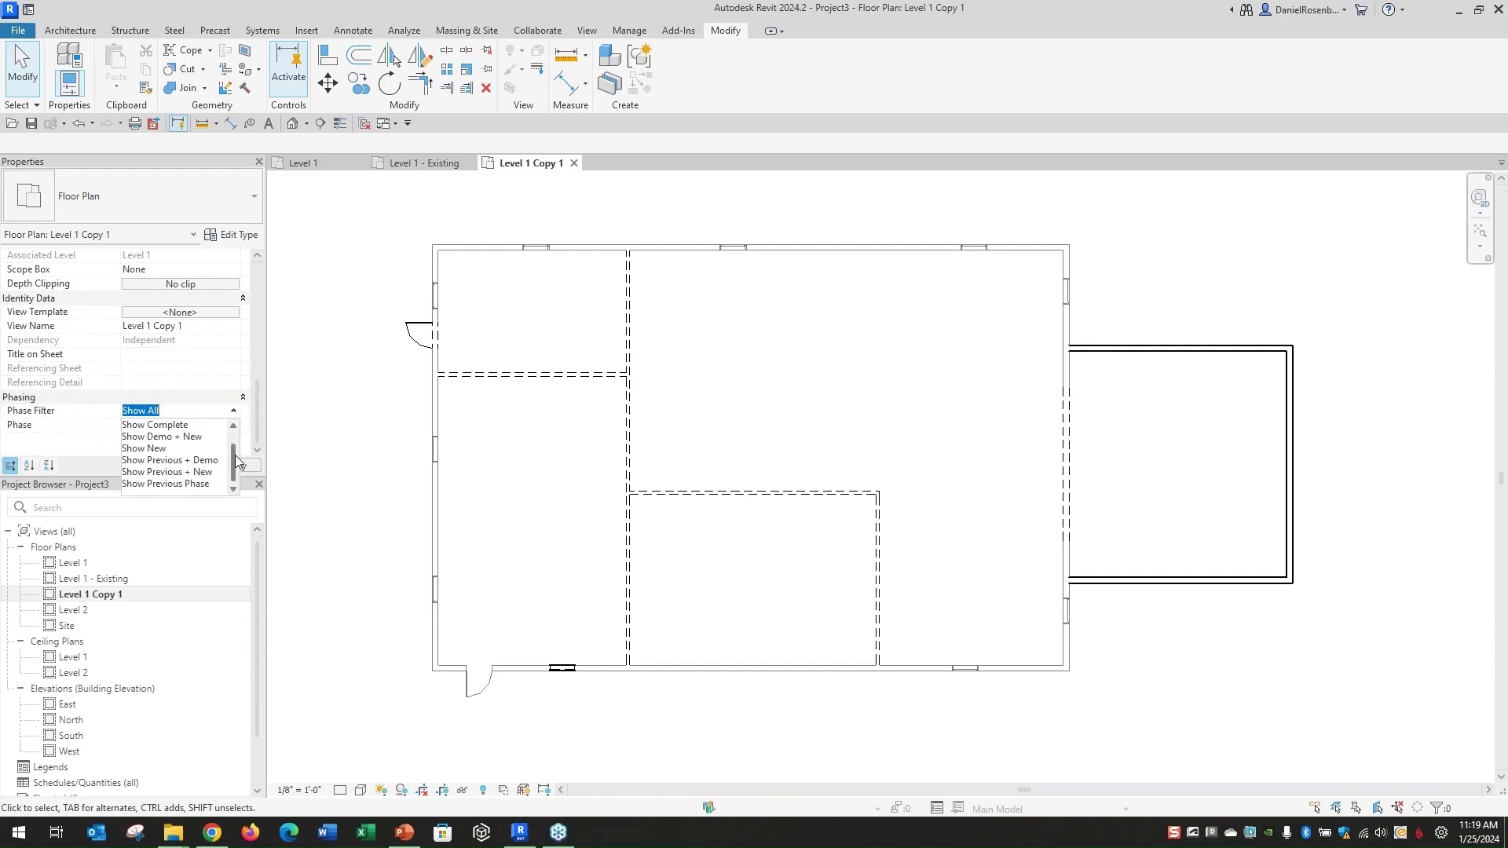
{"action": "left_click", "coordinate": [178, 461]}
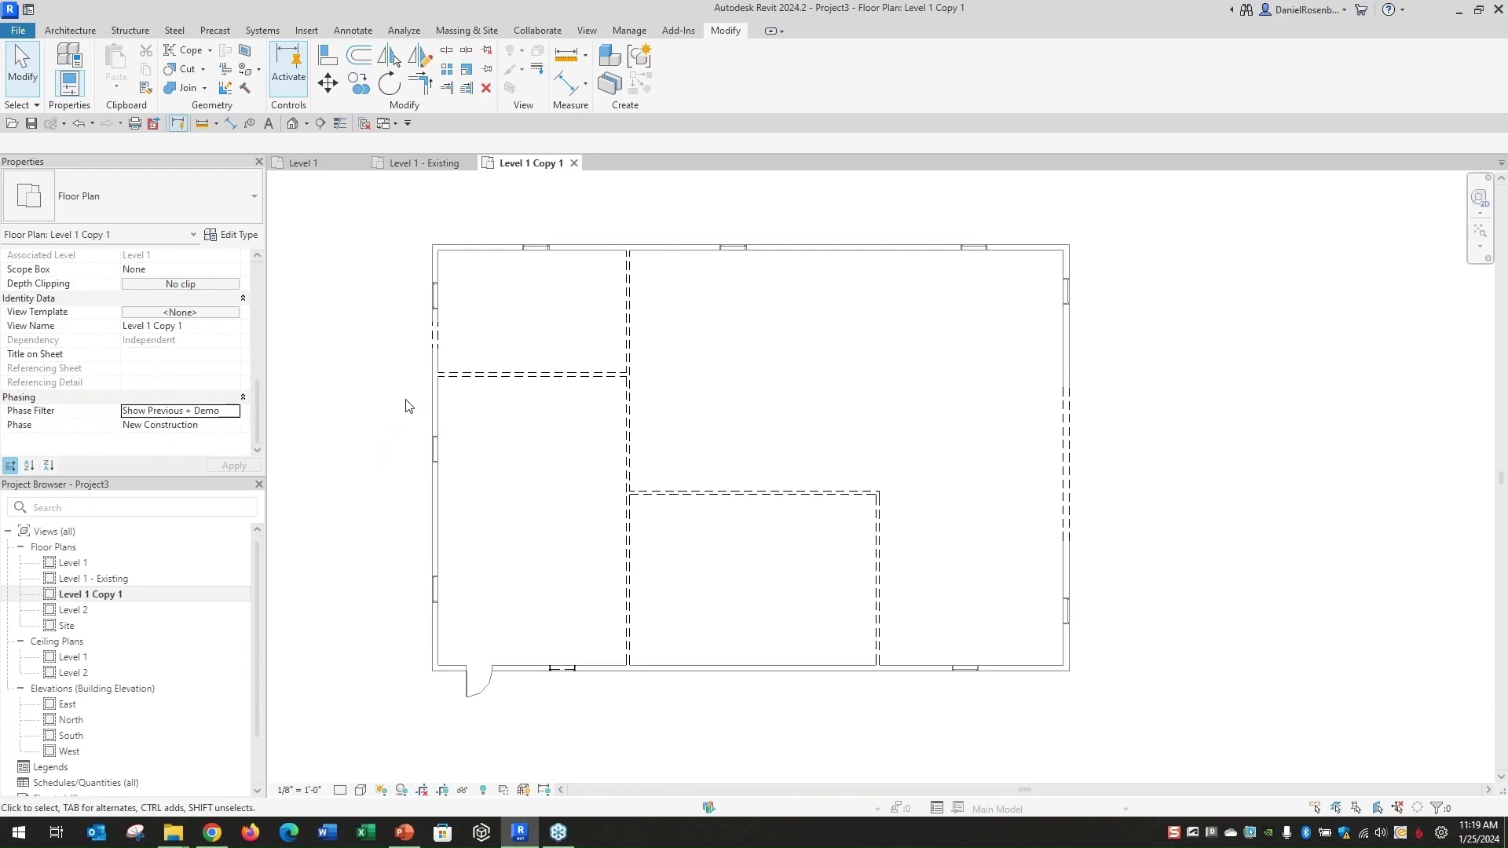
{"action": "scroll", "coordinate": [406, 405], "scroll_direction": "up", "scroll_amount": 2}
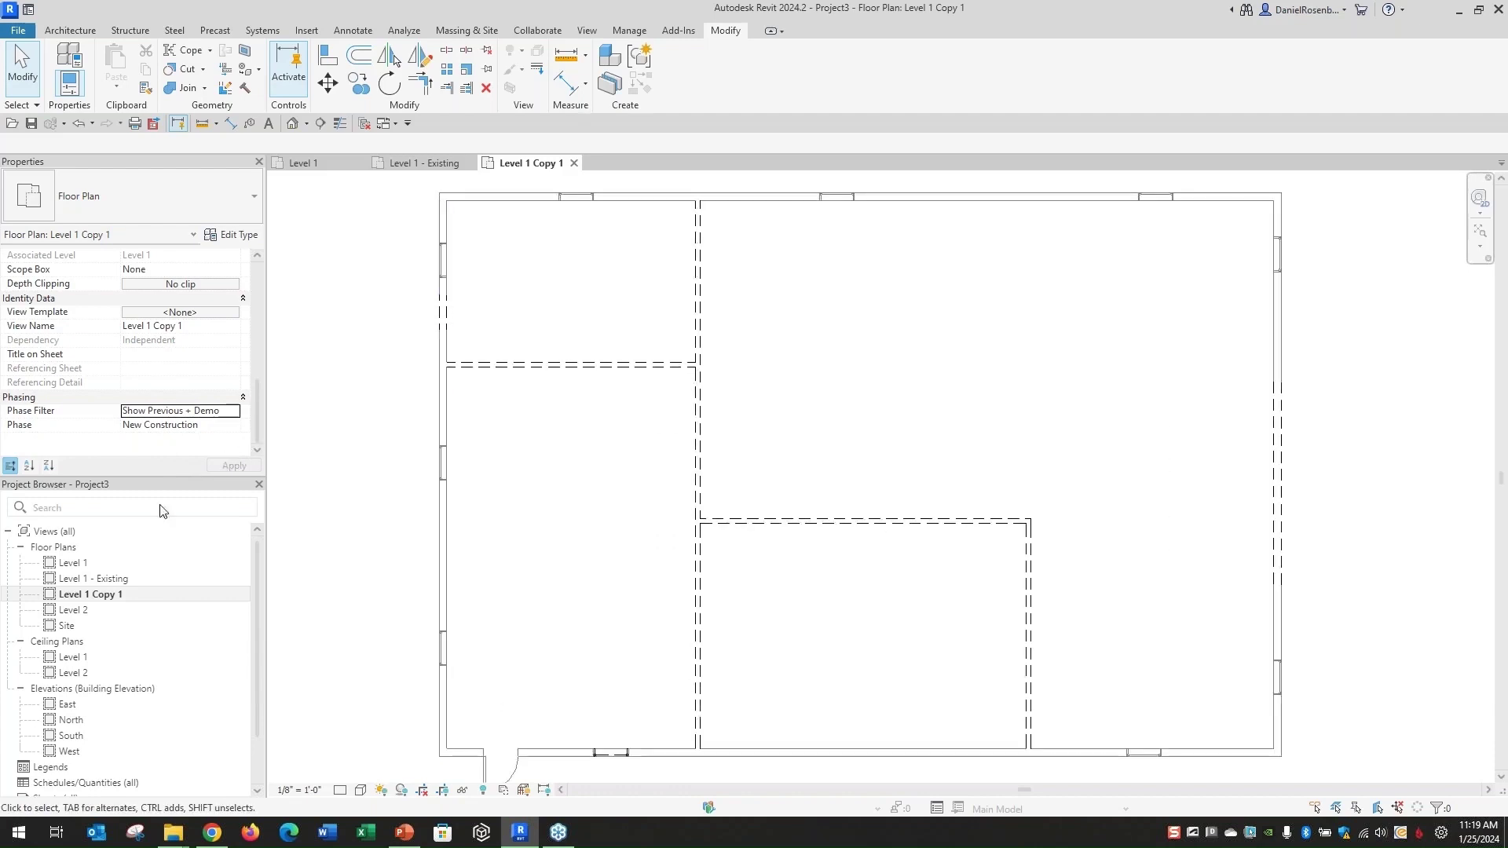
Rename Level 1 Copy 1 to 'Level 1 - Demolition' and reopen the Level 1 plan.
{"action": "right_click", "coordinate": [105, 594]}
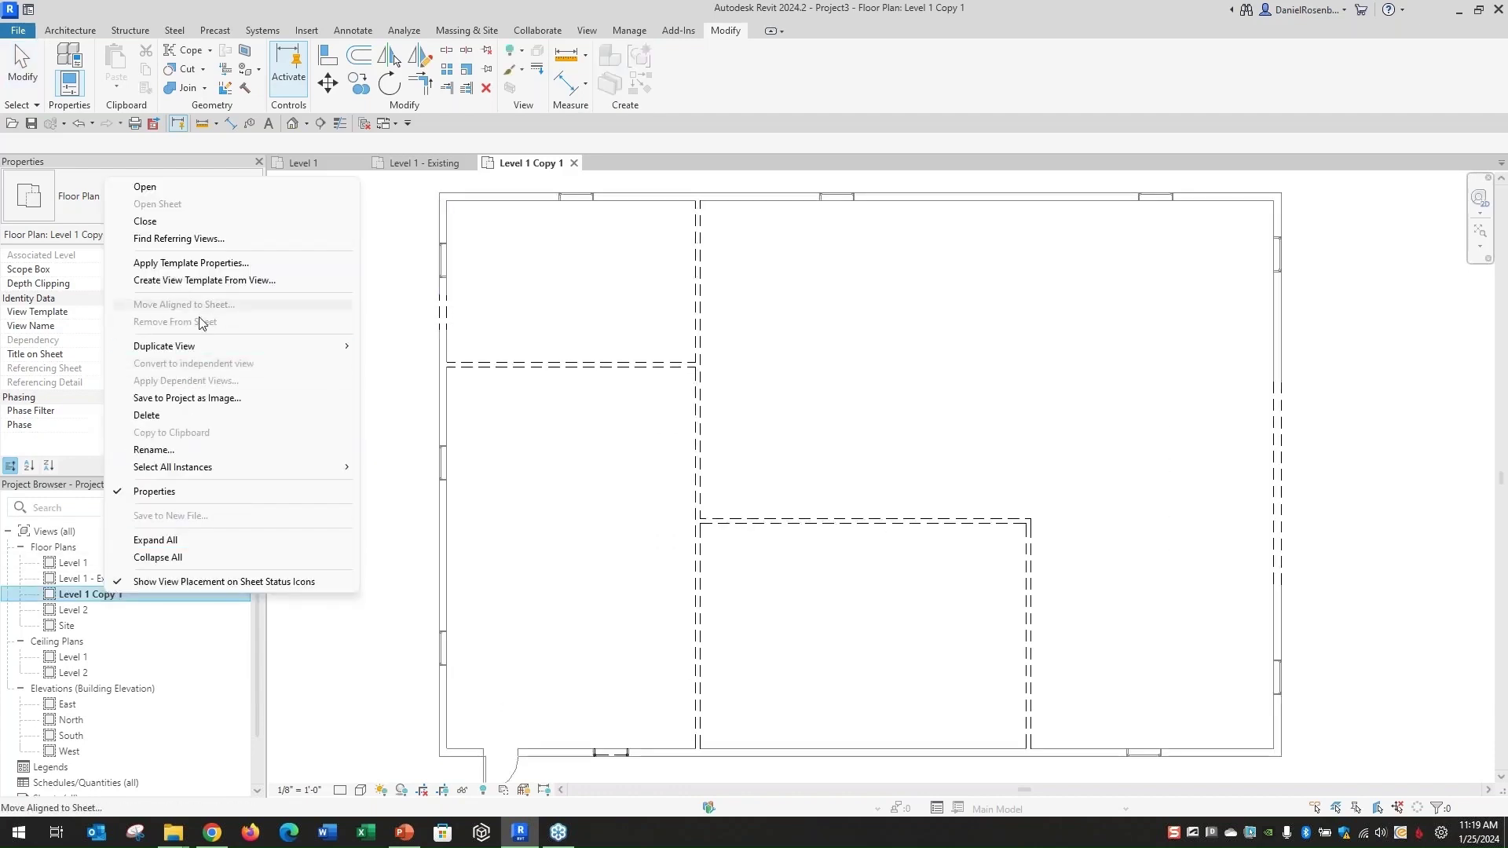
{"action": "left_click", "coordinate": [168, 450]}
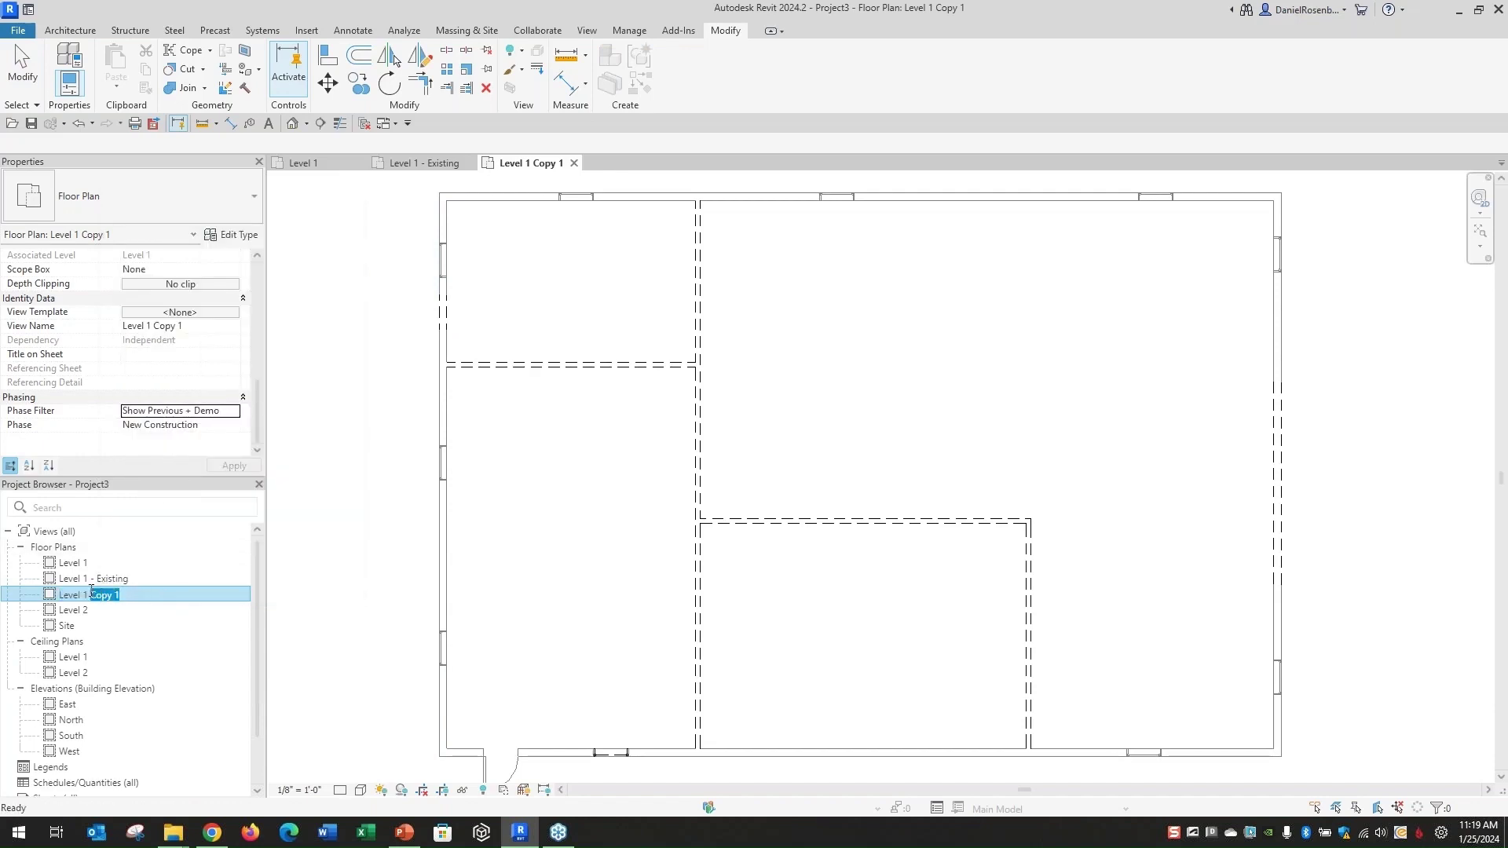
{"action": "type", "text": "- Demolition"}
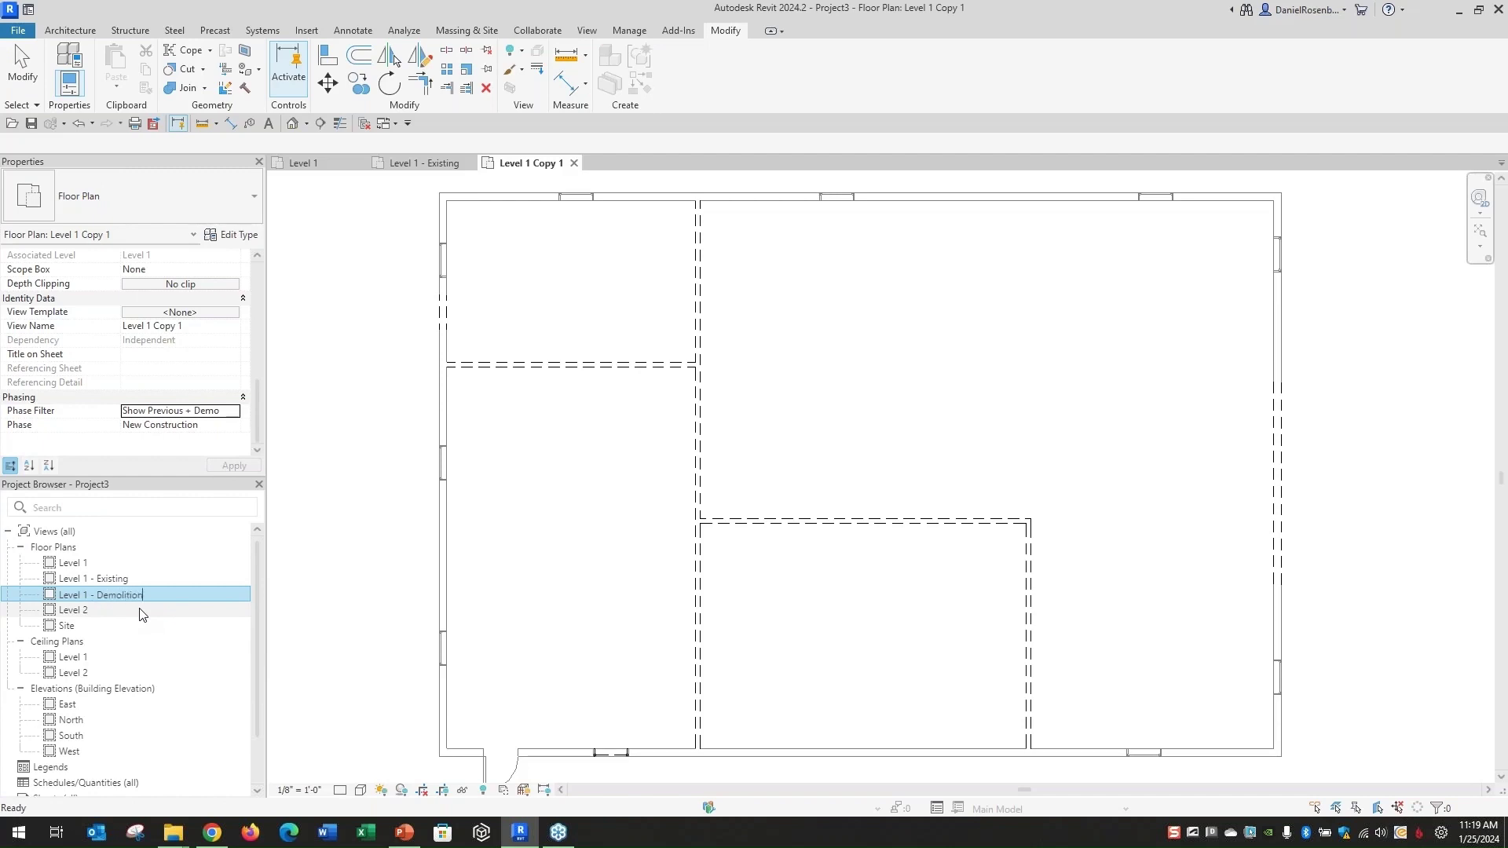
{"action": "left_click", "coordinate": [342, 487]}
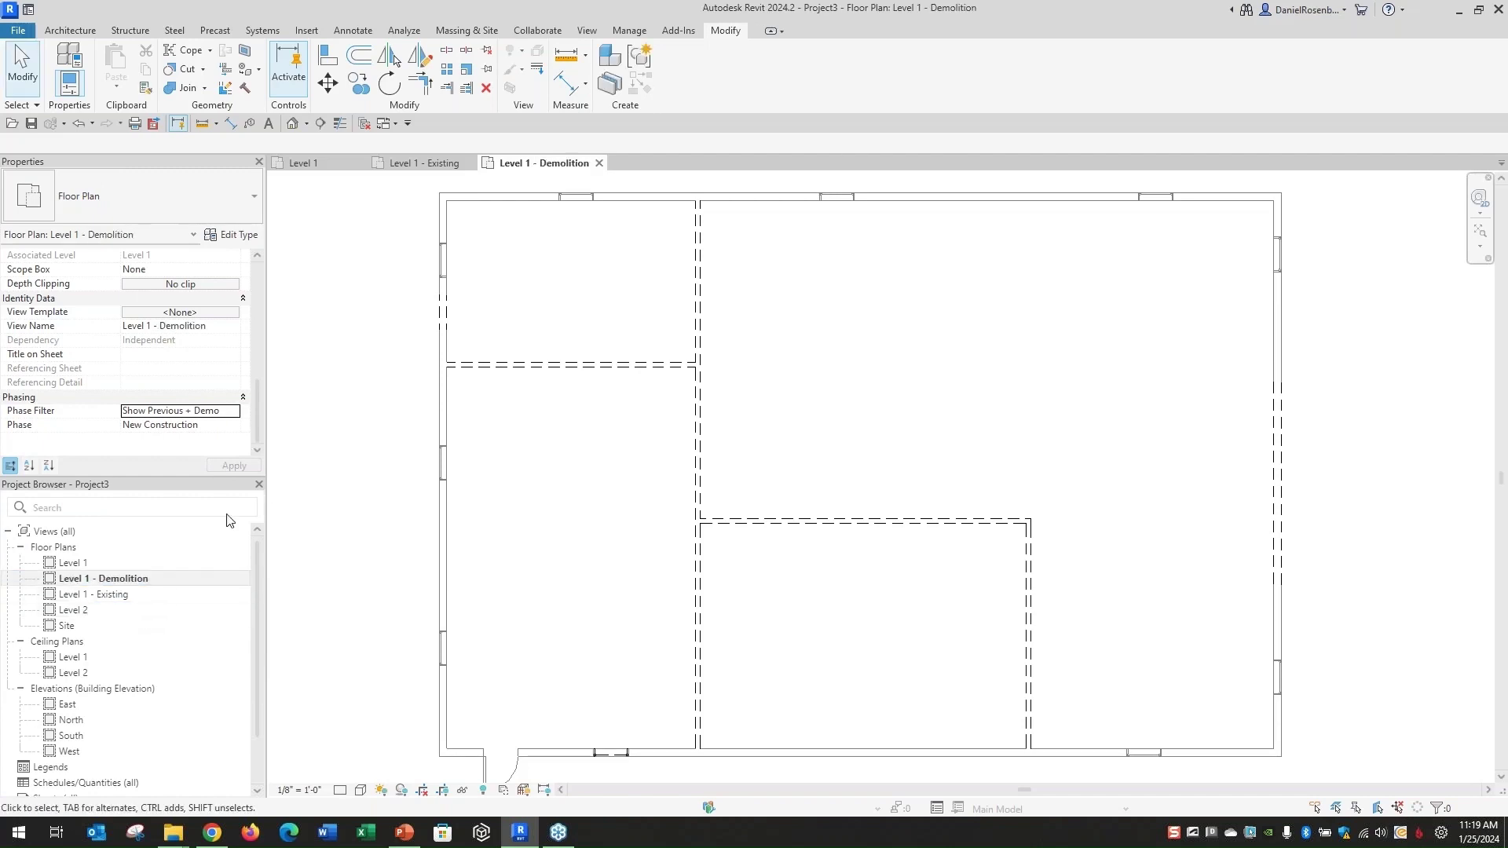
{"action": "double_click", "coordinate": [79, 562]}
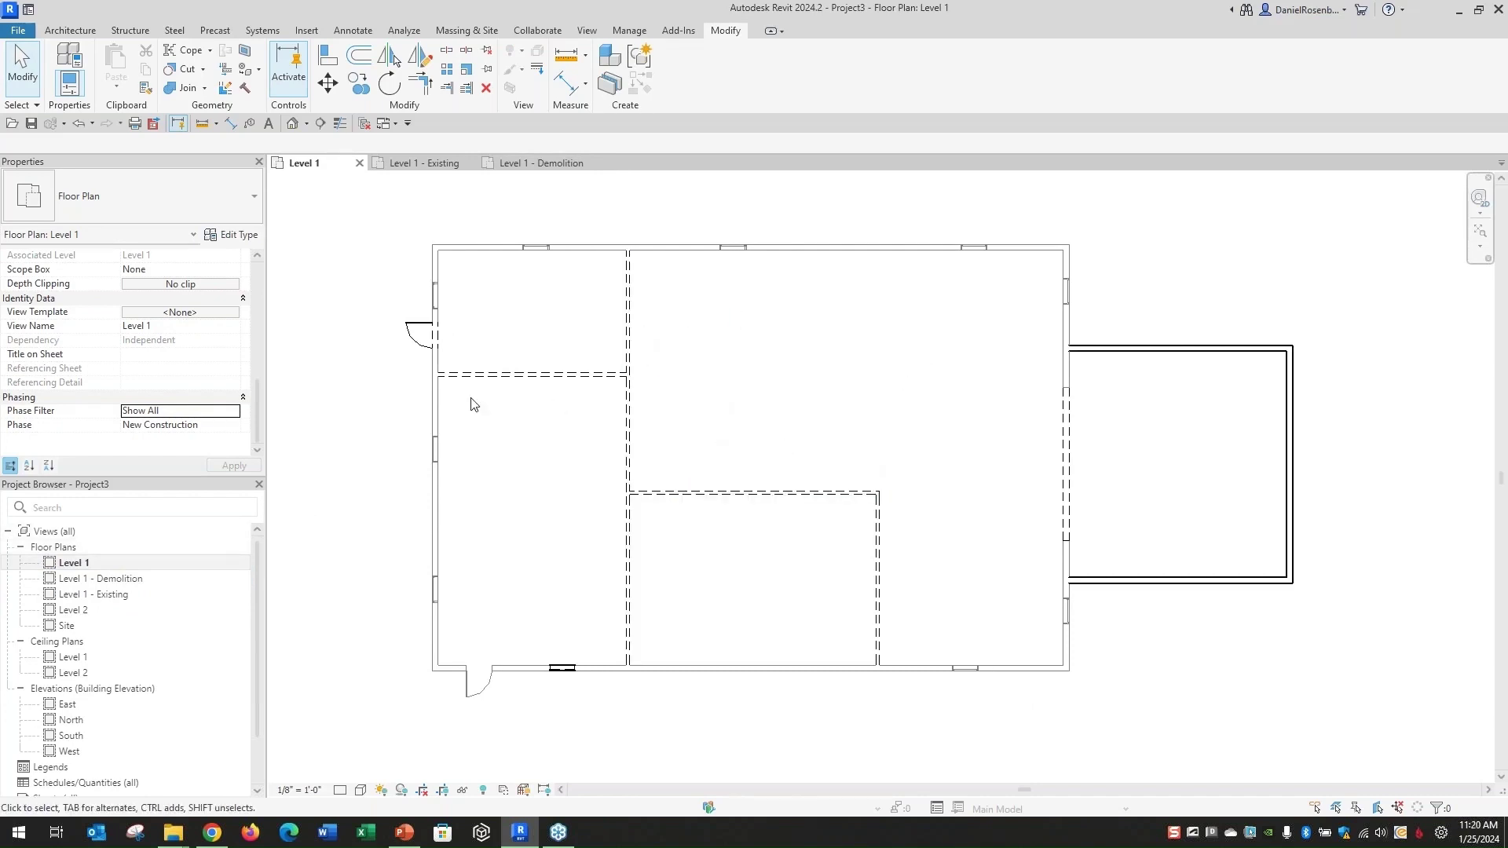
Set Level 1's Phase Filter to Show Previous + New and zoom to fit with ZF.
{"action": "left_click", "coordinate": [234, 410]}
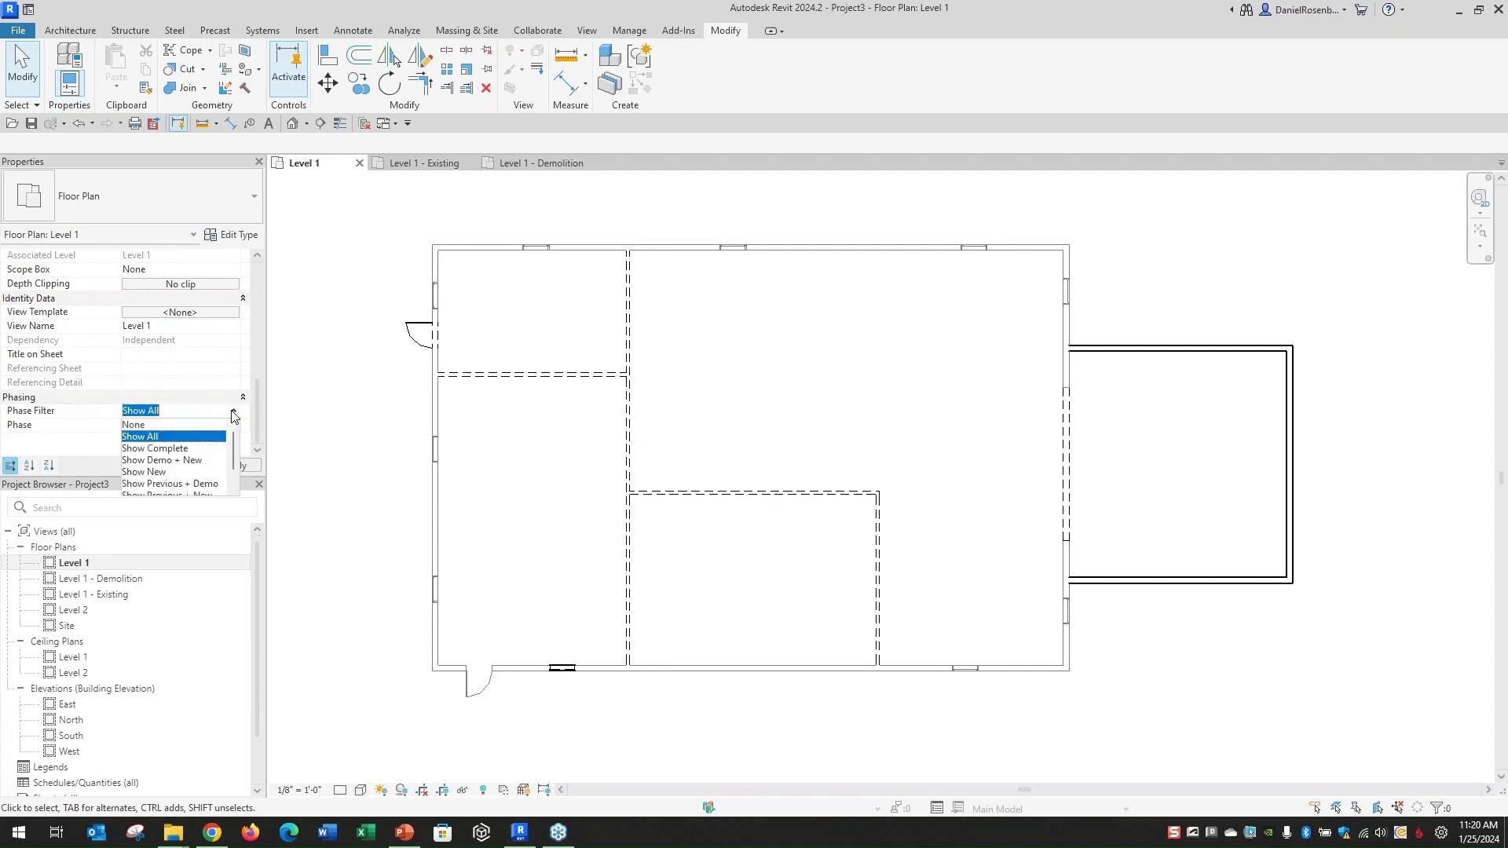
{"action": "scroll", "coordinate": [182, 461], "scroll_direction": "down", "scroll_amount": 1}
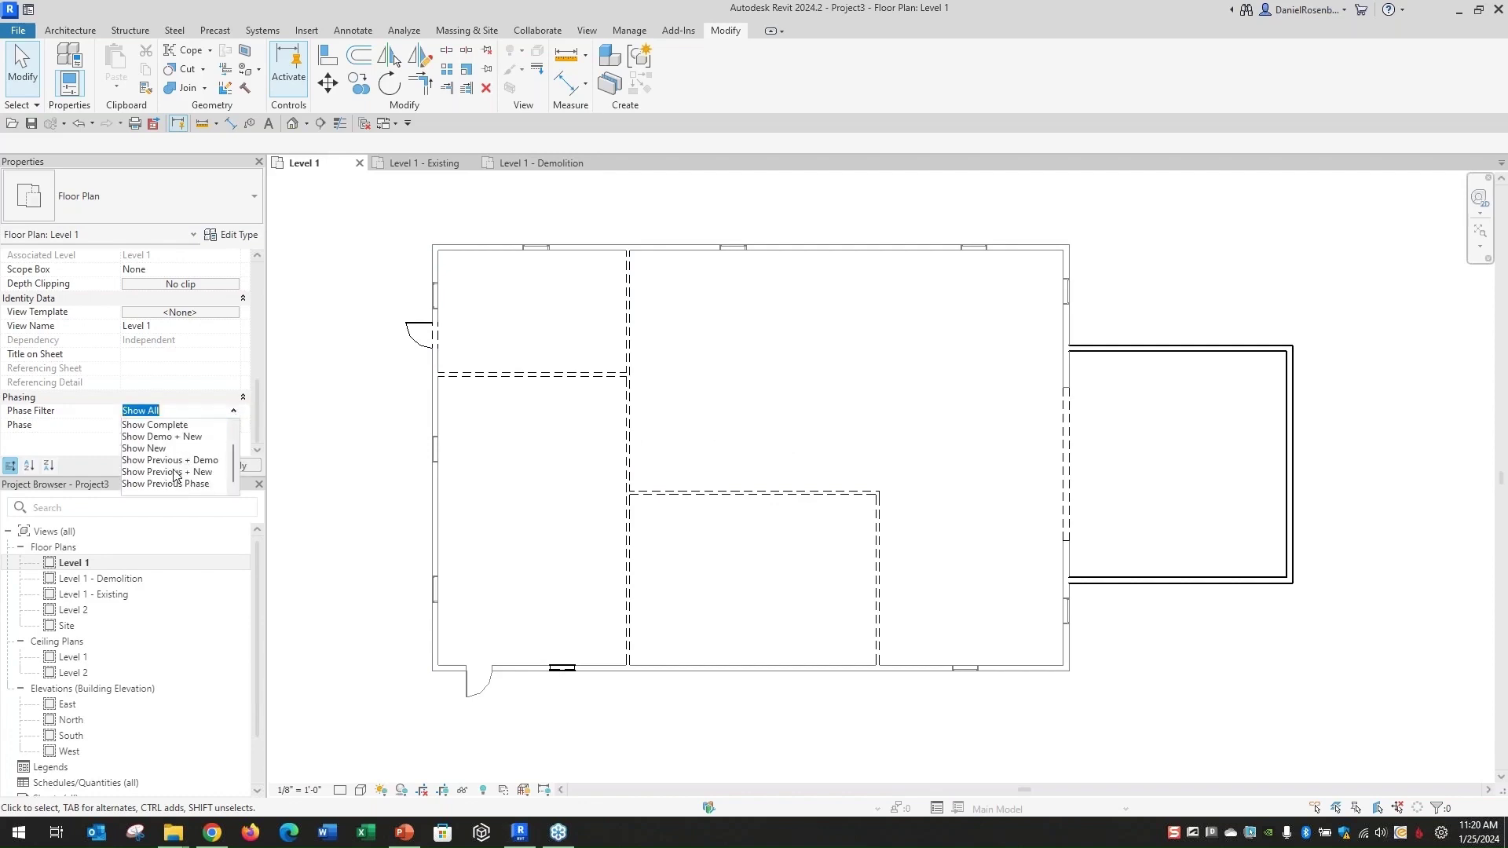
{"action": "left_click", "coordinate": [177, 471]}
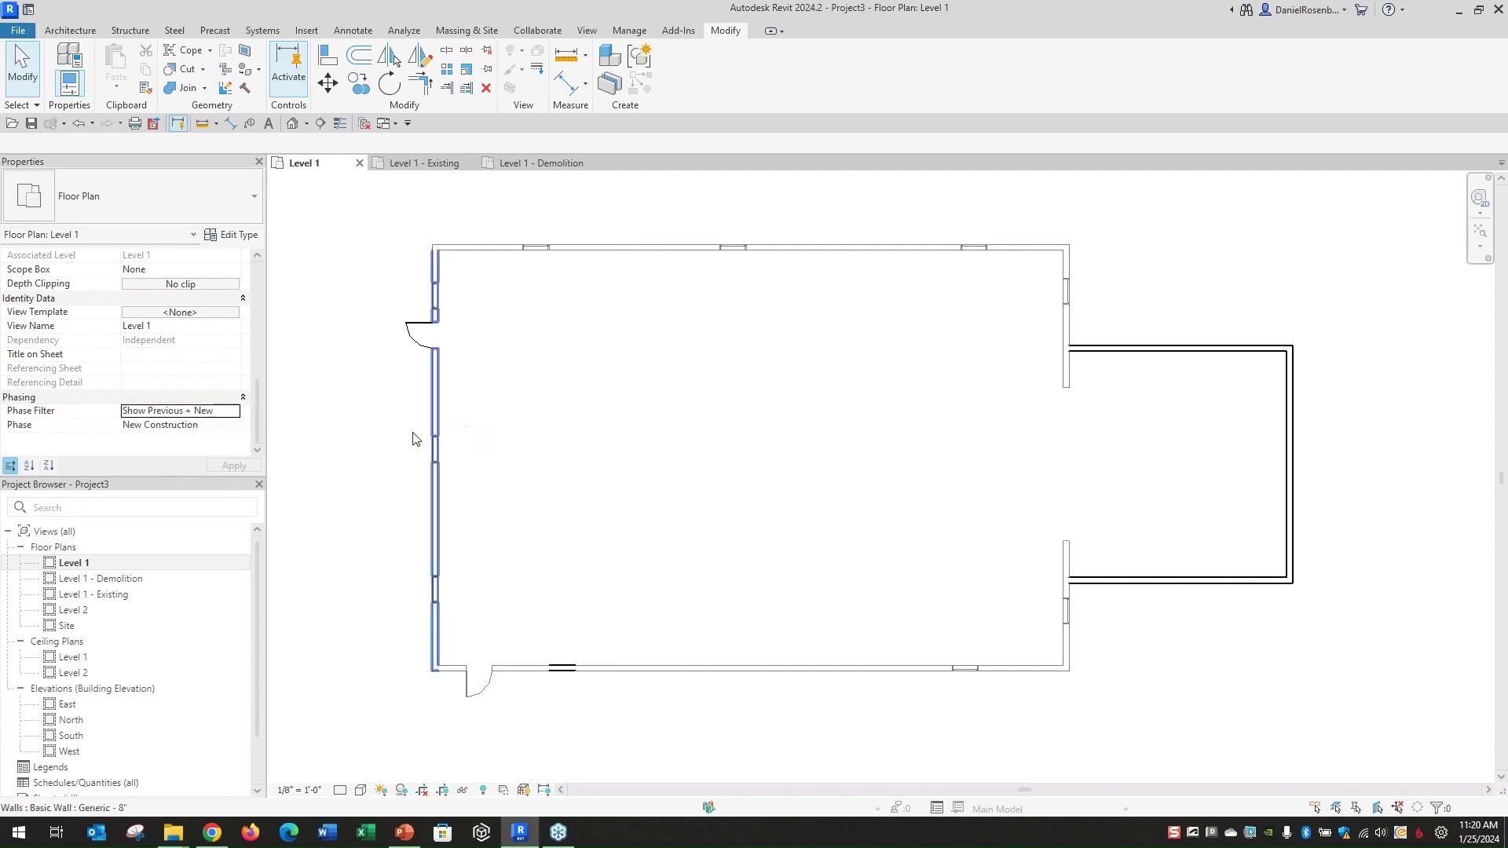
{"action": "key", "text": "z"}
{"action": "key", "text": "f"}
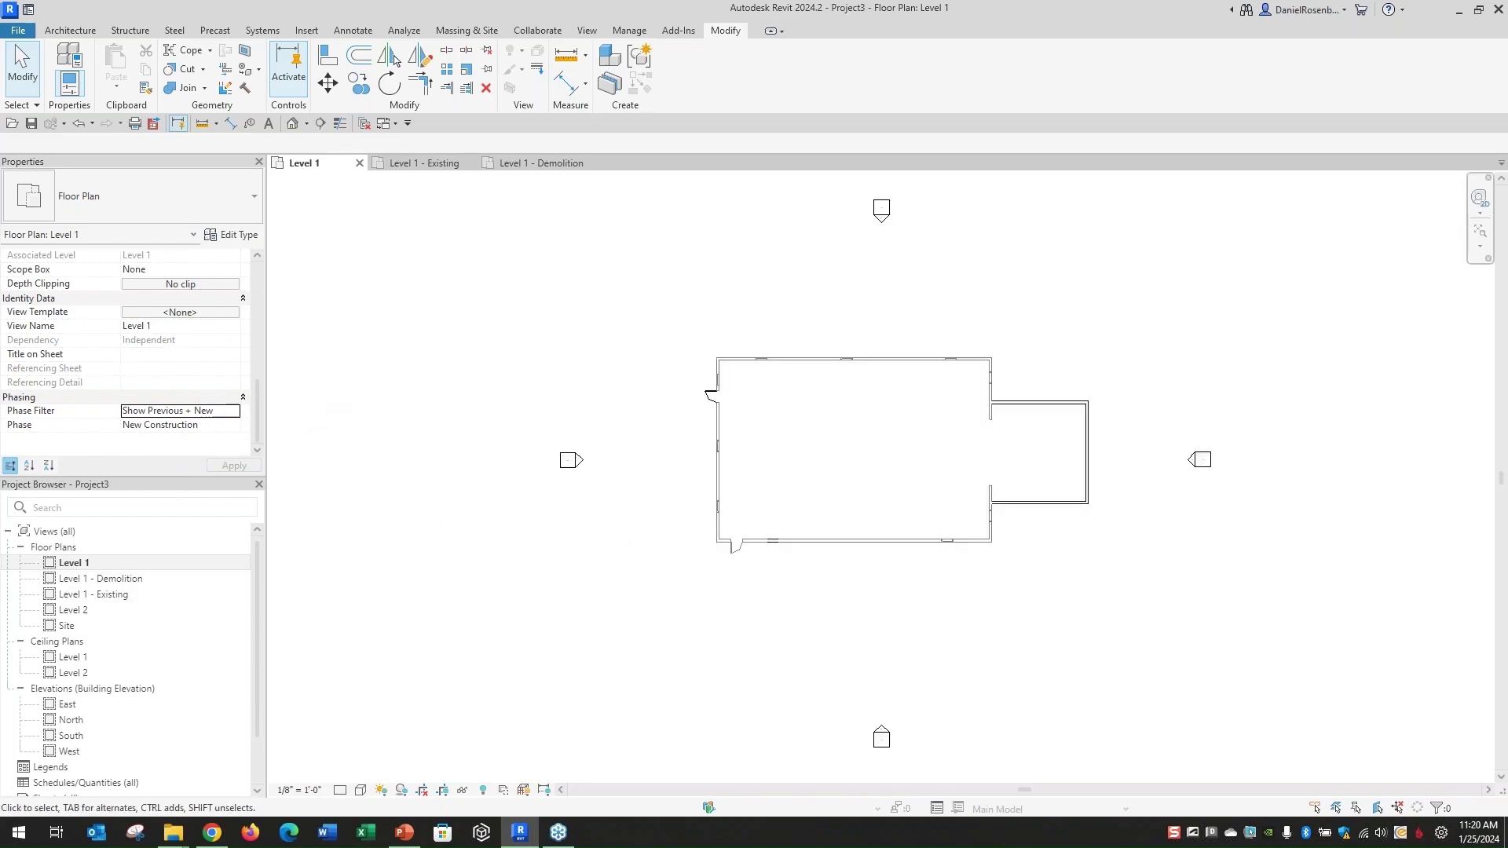